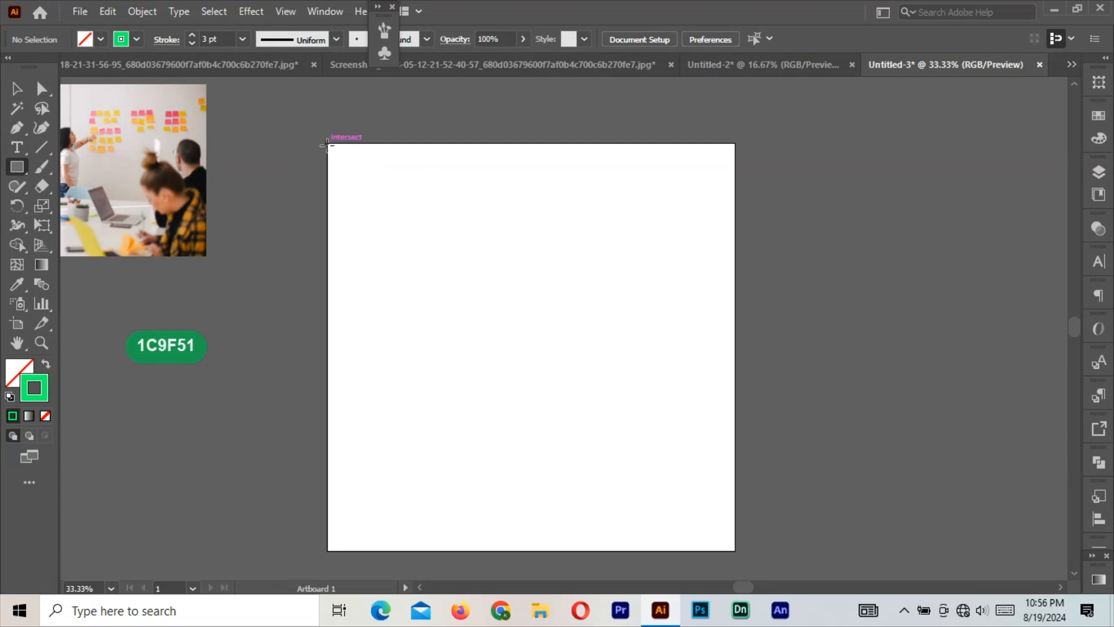
Draw a 1080 × 1080 px rectangle over the whole artboard and give it a 5 pt green stroke.
left_click_drag(328, 144, 736, 551)
left_click(17, 89)
left_click(225, 166)
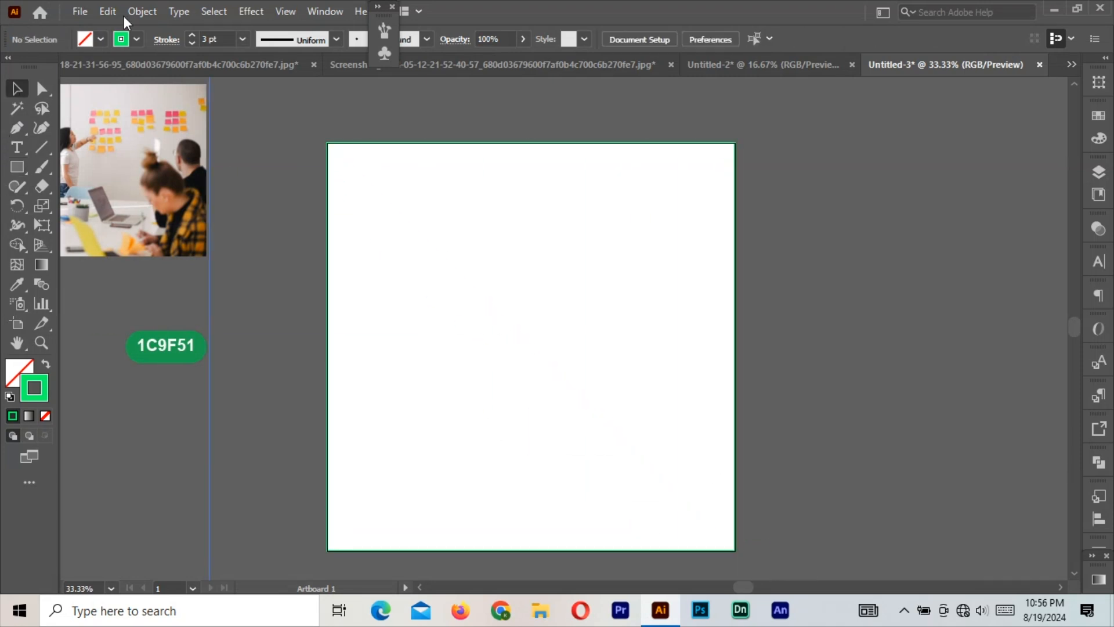
left_click(545, 145)
left_click(193, 34)
left_click(192, 34)
left_click(284, 127)
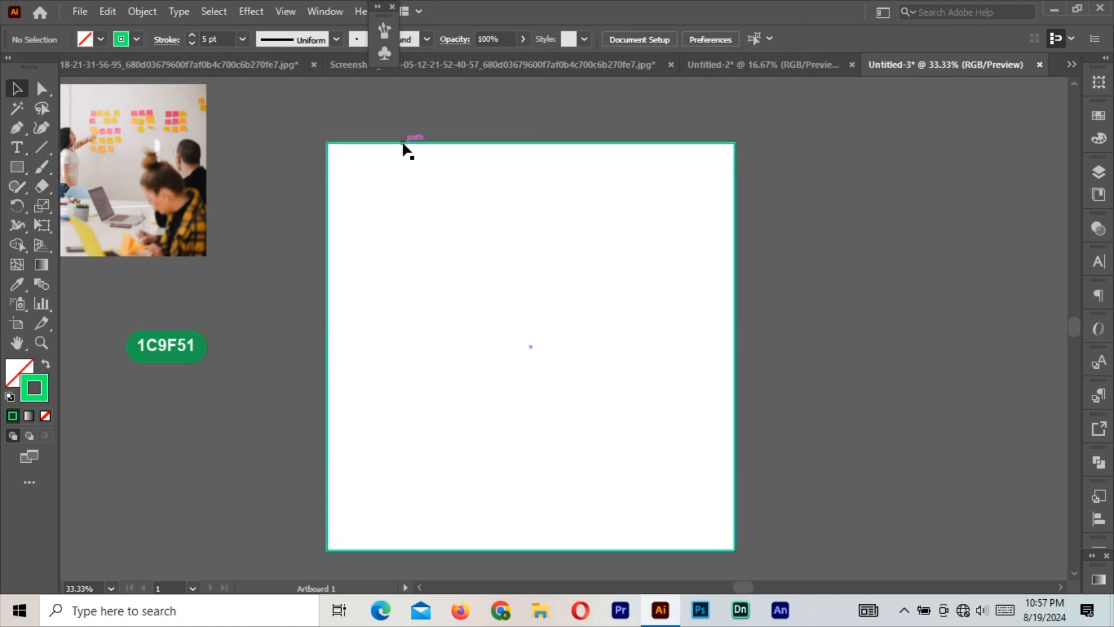
left_click(403, 143)
left_click(879, 294)
Draw a rectangle against the artboard's right edge and adjust its size and position.
left_click(17, 167)
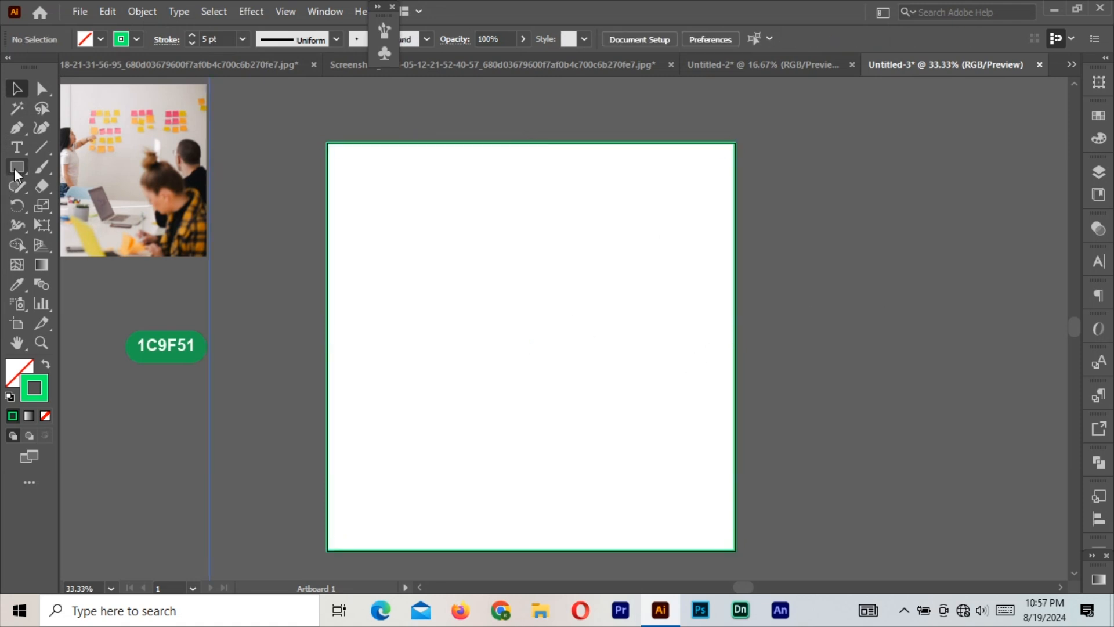
left_click_drag(578, 264, 736, 384)
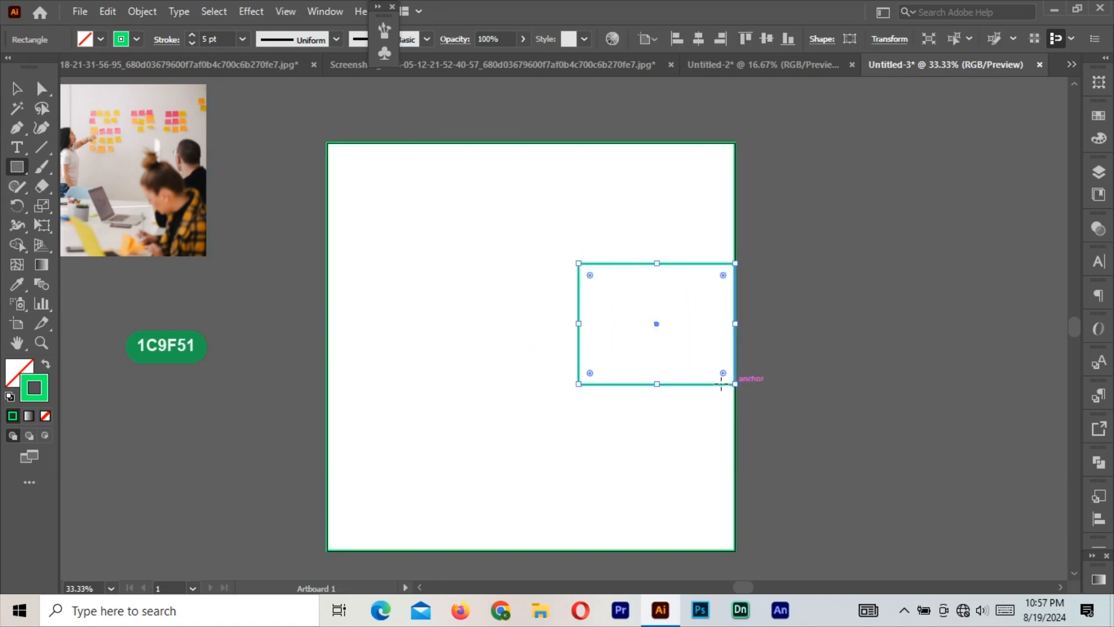
left_click(15, 89)
left_click_drag(579, 384, 544, 411)
mouse_move(664, 412)
left_mouse_down()
mouse_move(663, 387)
mouse_move(659, 404)
left_mouse_up()
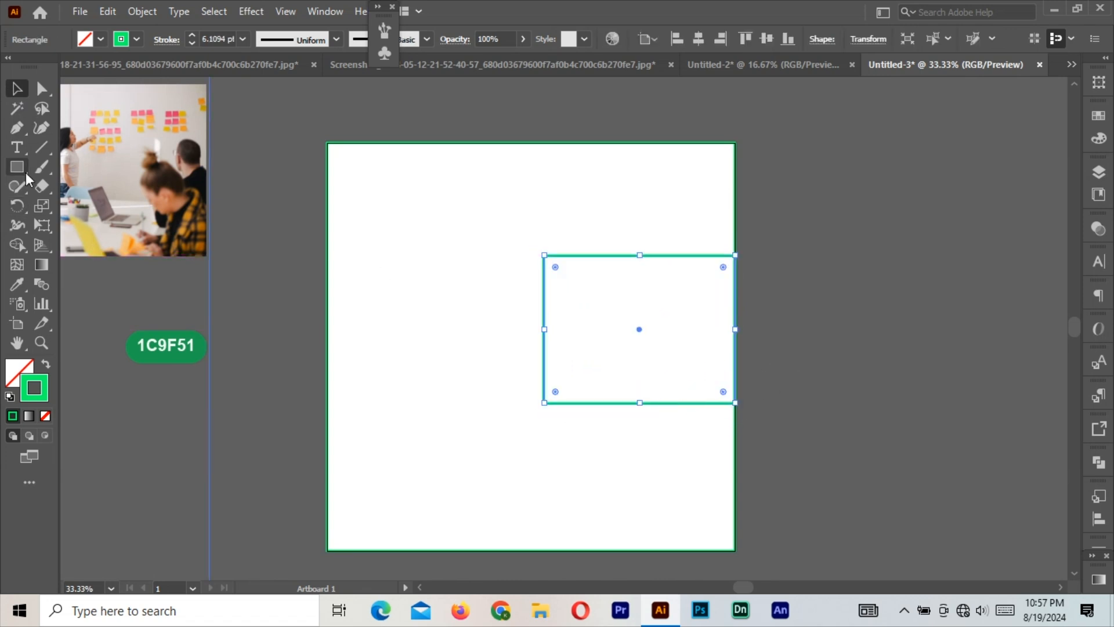
Round the rectangle's bottom-left corner to a radius of about 110 px.
key("a")
left_click_drag(556, 395, 592, 373)
left_click(328, 254)
Copy the rounded rectangle with Edit > Copy.
left_click(17, 88)
left_click(609, 256)
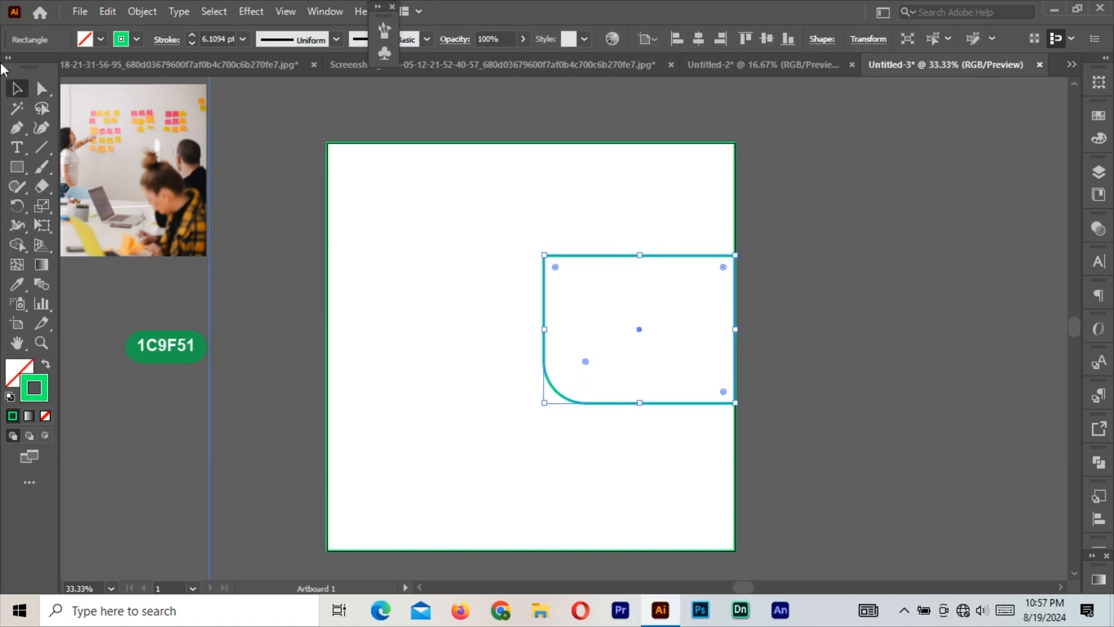
left_click(107, 11)
left_click(139, 90)
left_click(107, 11)
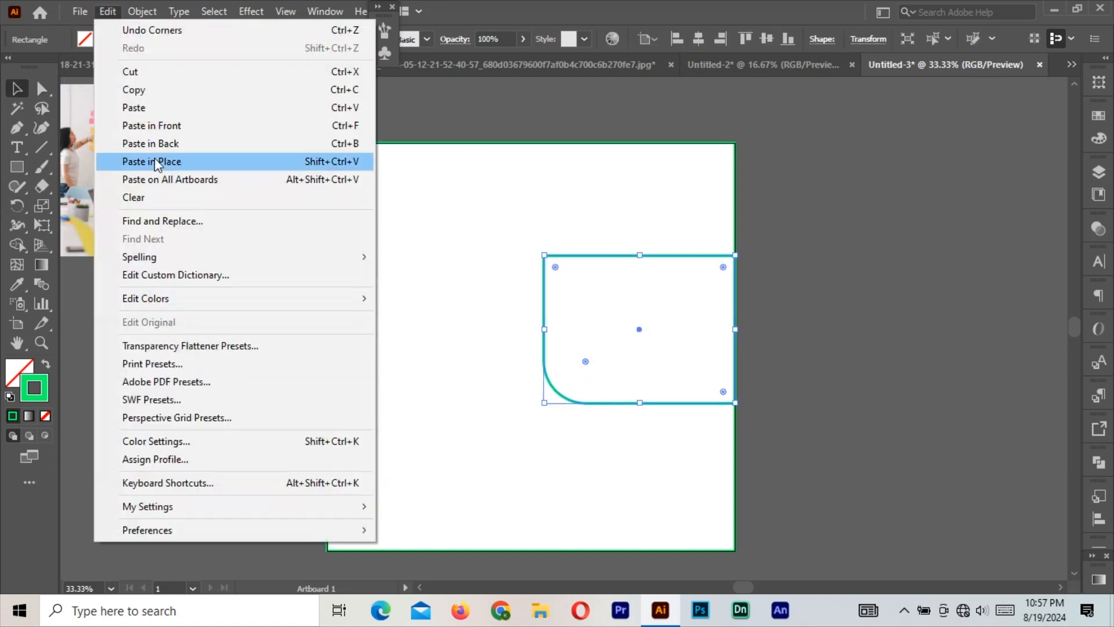
Paste the copy in front, move it down, enlarge its corner curve and shorten it into a band.
left_click(151, 126)
left_click_drag(649, 401, 640, 456)
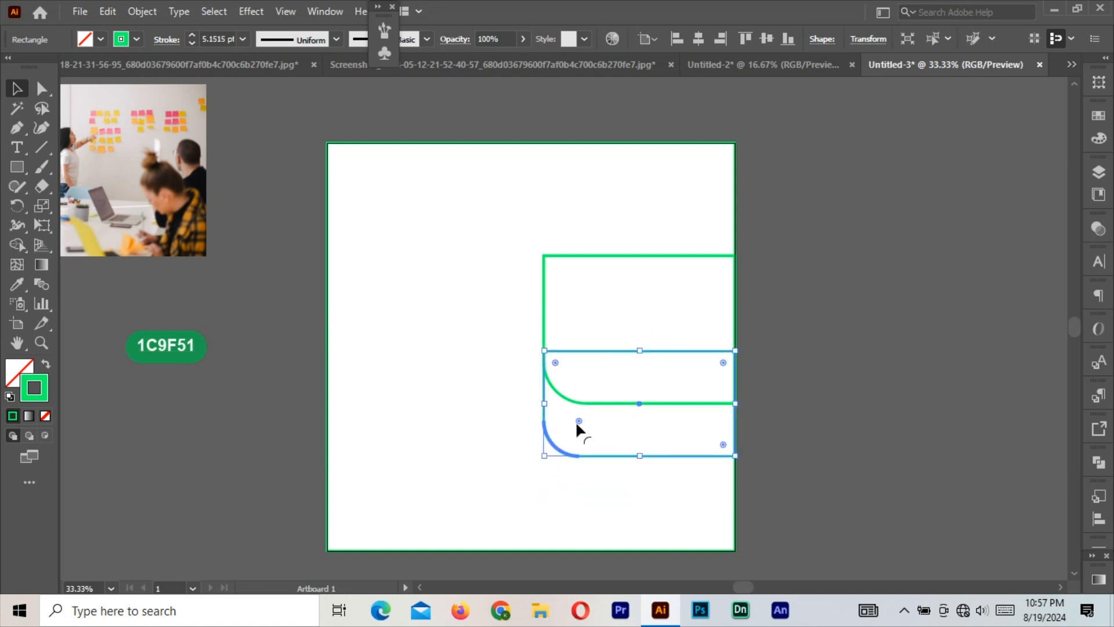
left_click_drag(577, 423, 532, 346)
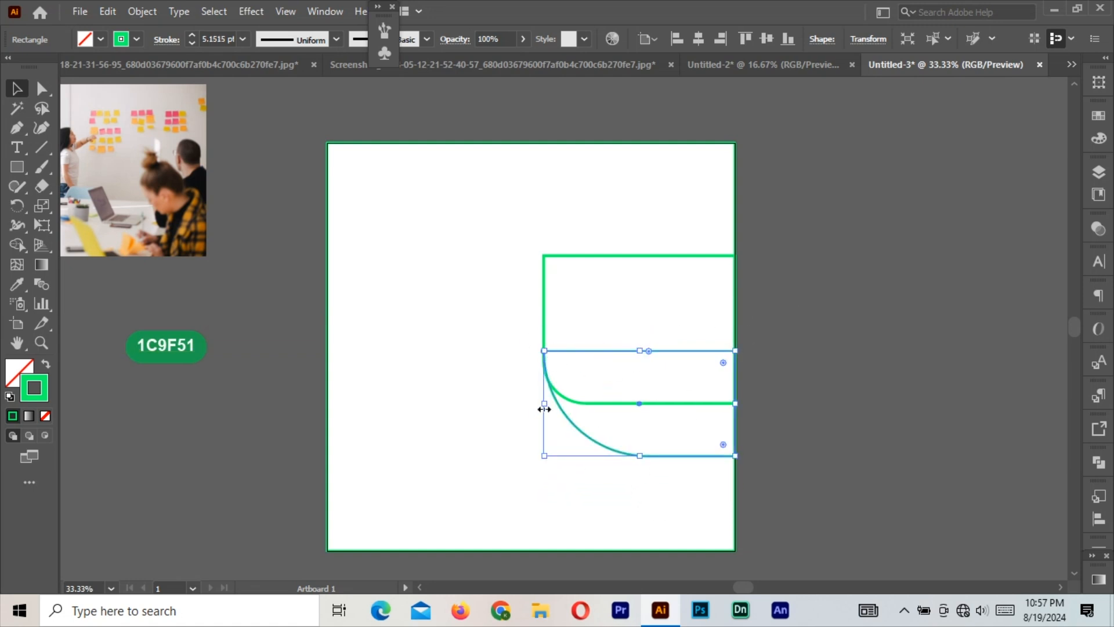
left_click_drag(545, 410, 561, 409)
left_click_drag(652, 352, 649, 381)
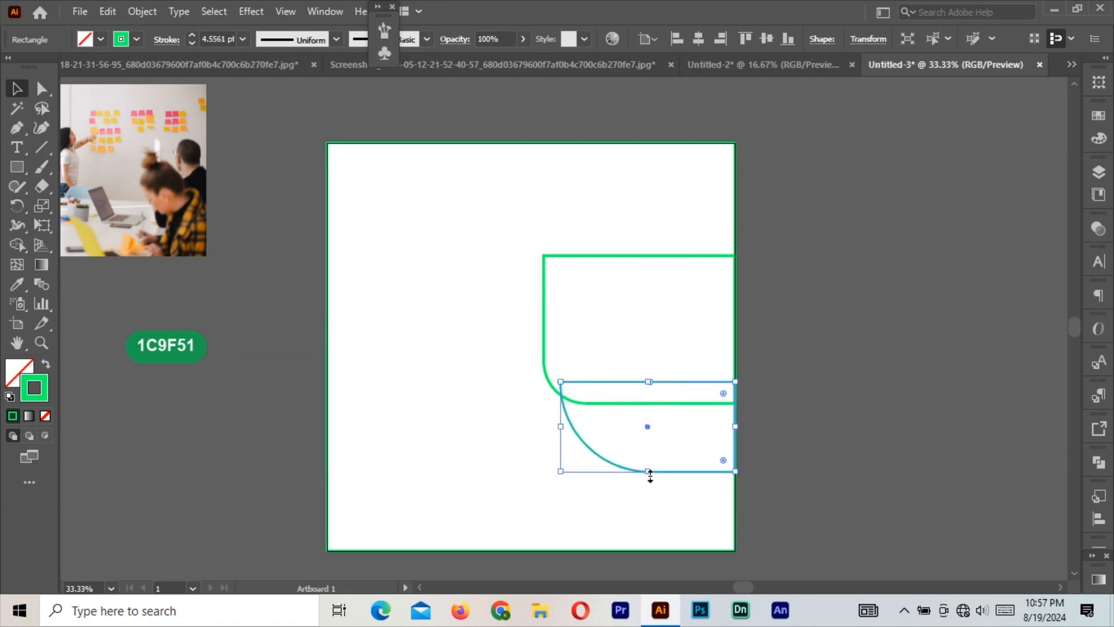
left_click_drag(650, 471, 649, 455)
left_click_drag(669, 383, 669, 369)
Fine-tune the width of the lower band's left edge.
key("ctrl+shift+a")
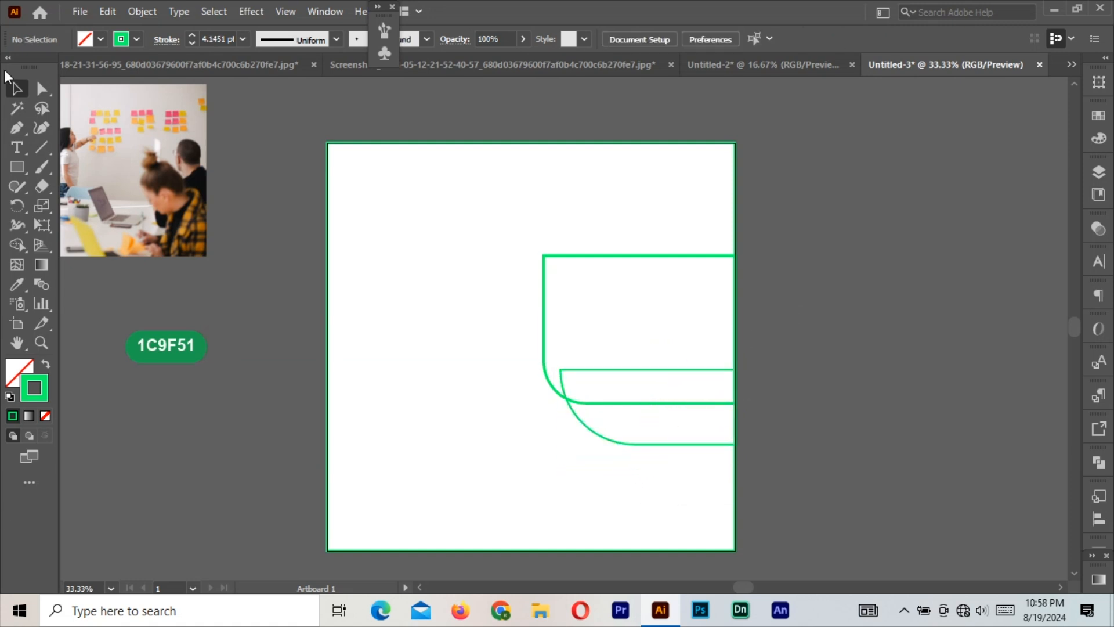
left_click(602, 369)
mouse_move(560, 406)
left_mouse_down()
mouse_move(543, 406)
mouse_move(566, 411)
left_mouse_up()
left_click(869, 375)
left_click(570, 424)
left_click(764, 389)
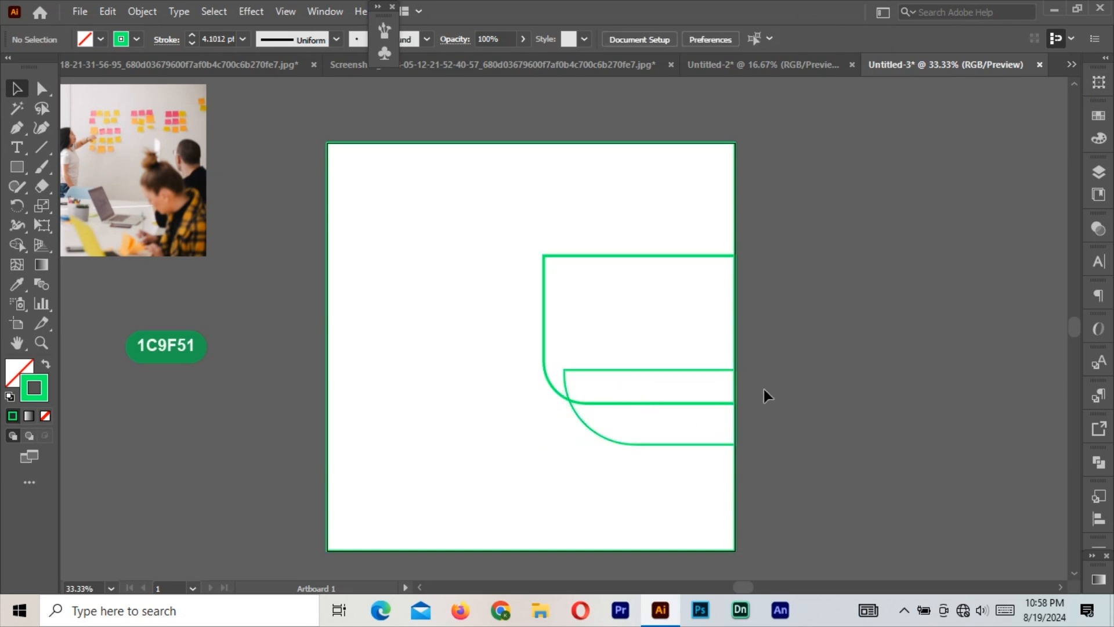
Nudge the lower band down, then clip the office photo inside the upper rounded shape.
left_click_drag(661, 367, 672, 375)
left_click(820, 352)
left_click_drag(120, 175, 693, 335)
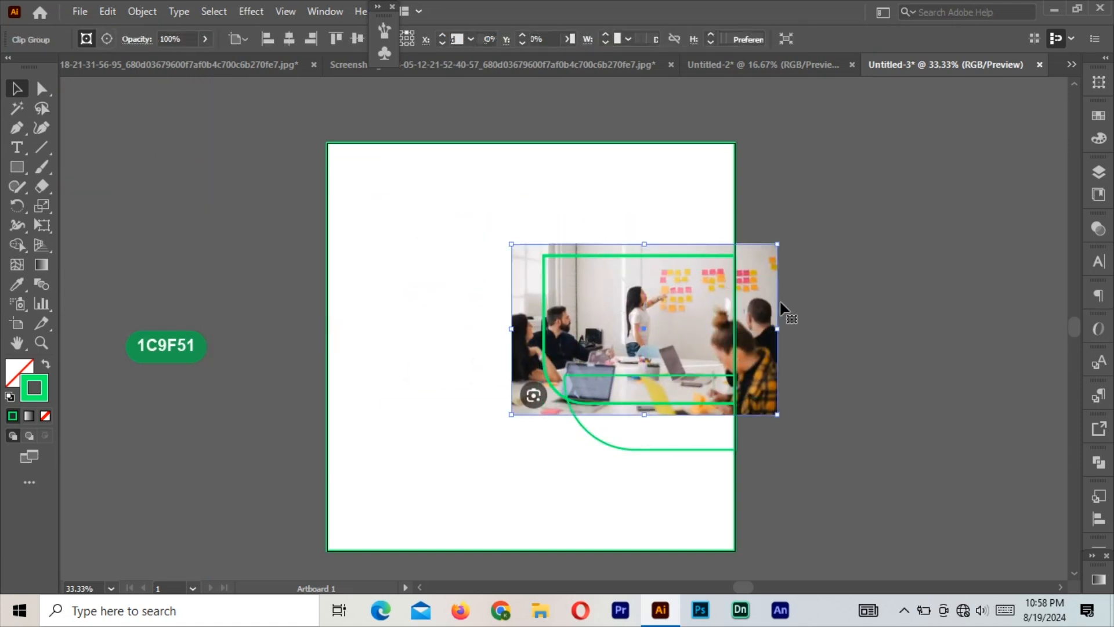
left_click(708, 256, "shift")
right_click(709, 255)
left_click(797, 397)
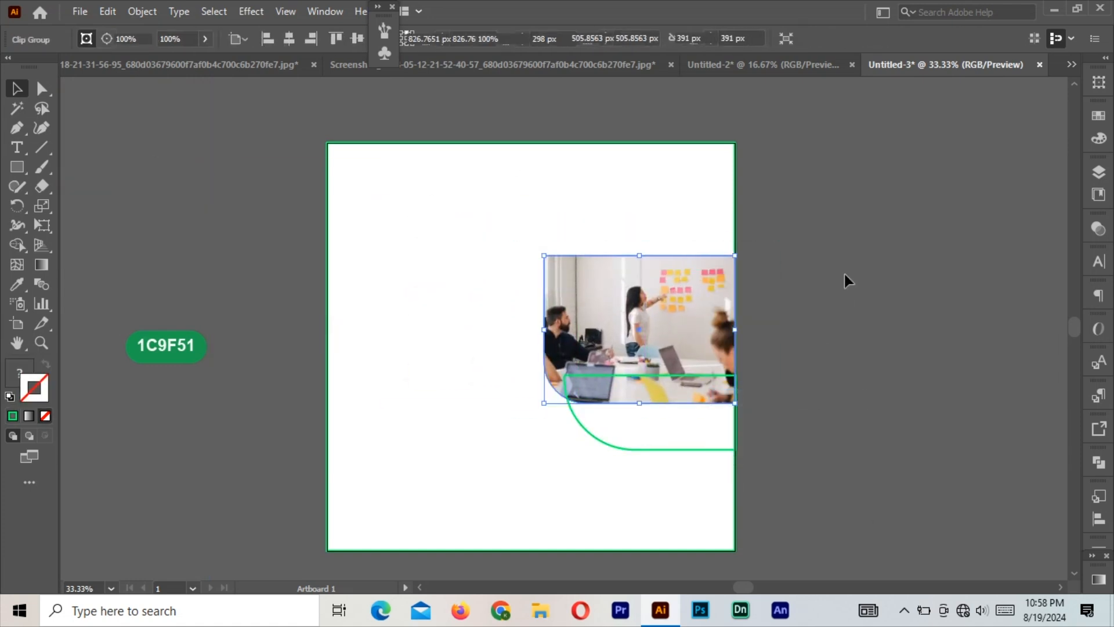
left_click(845, 275)
left_click(687, 342)
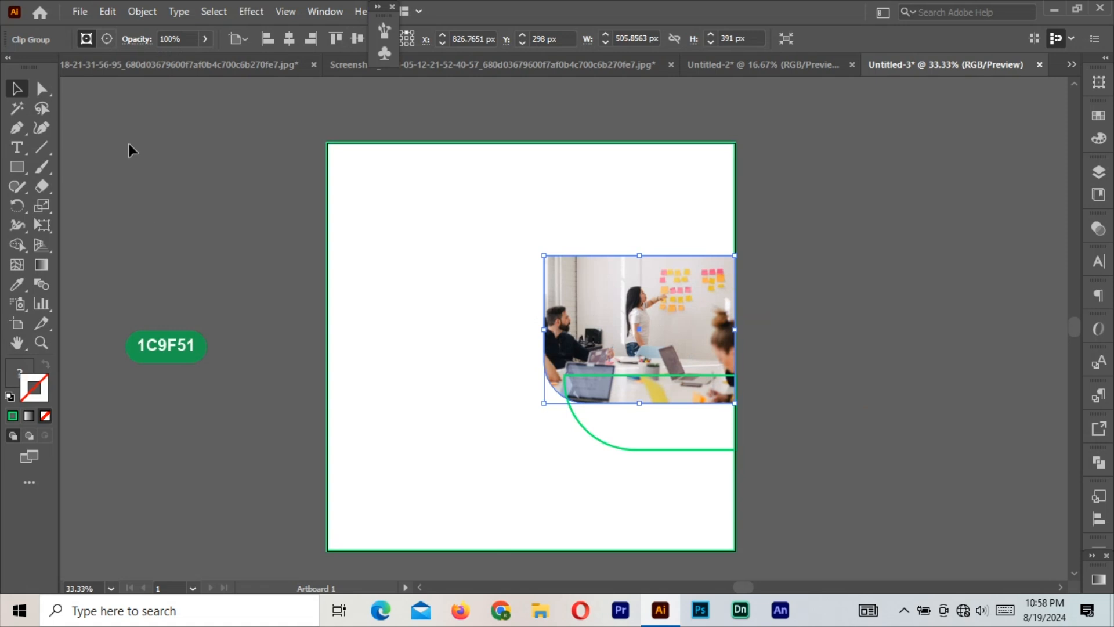
Give the clipped photo a 5 pt white (ffffff) outline.
left_click(324, 12)
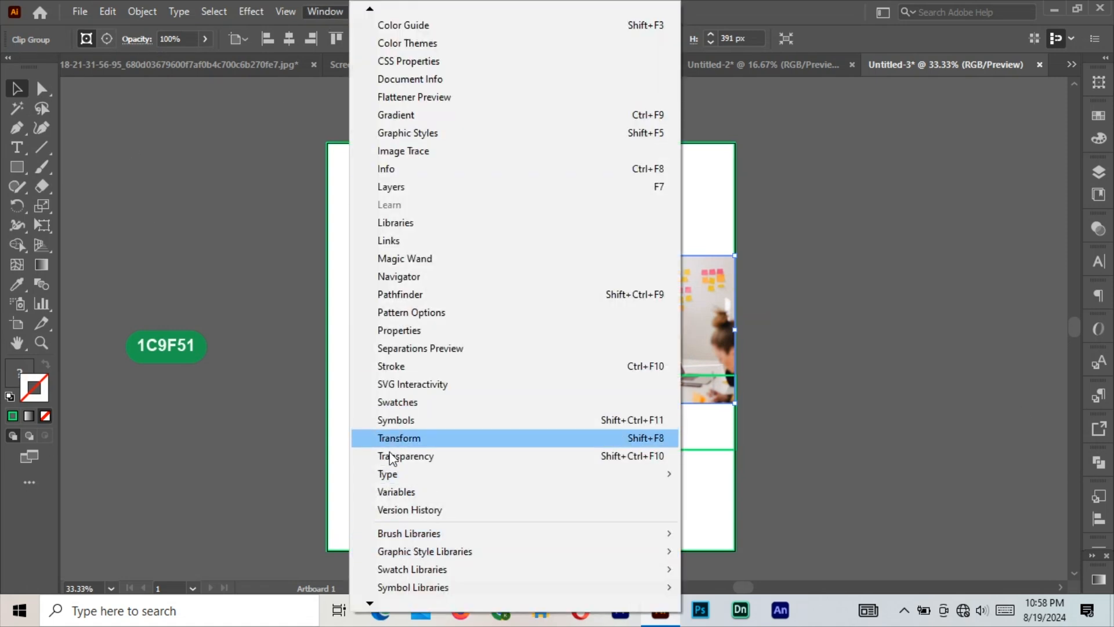
left_click(394, 257)
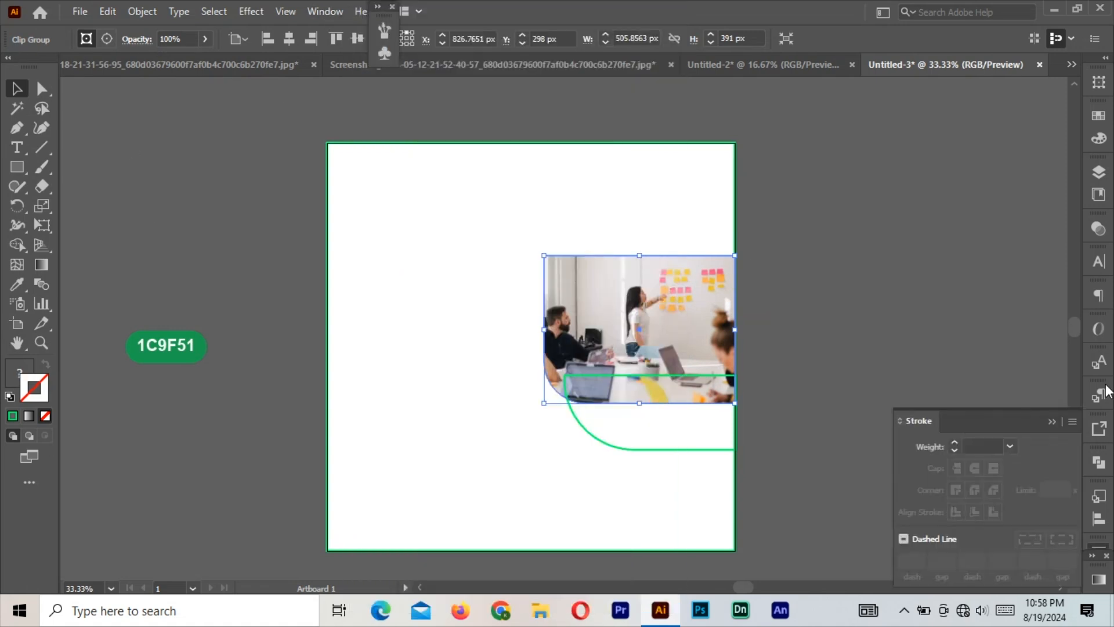
left_click(956, 443)
left_click(955, 443)
left_click(954, 443)
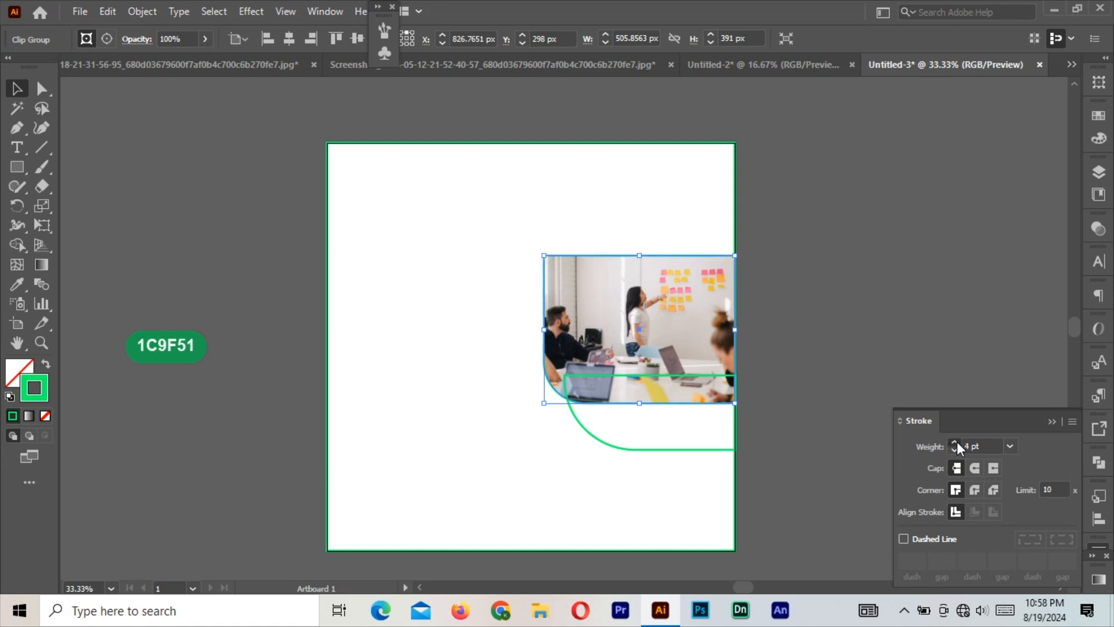
double_click(34, 388)
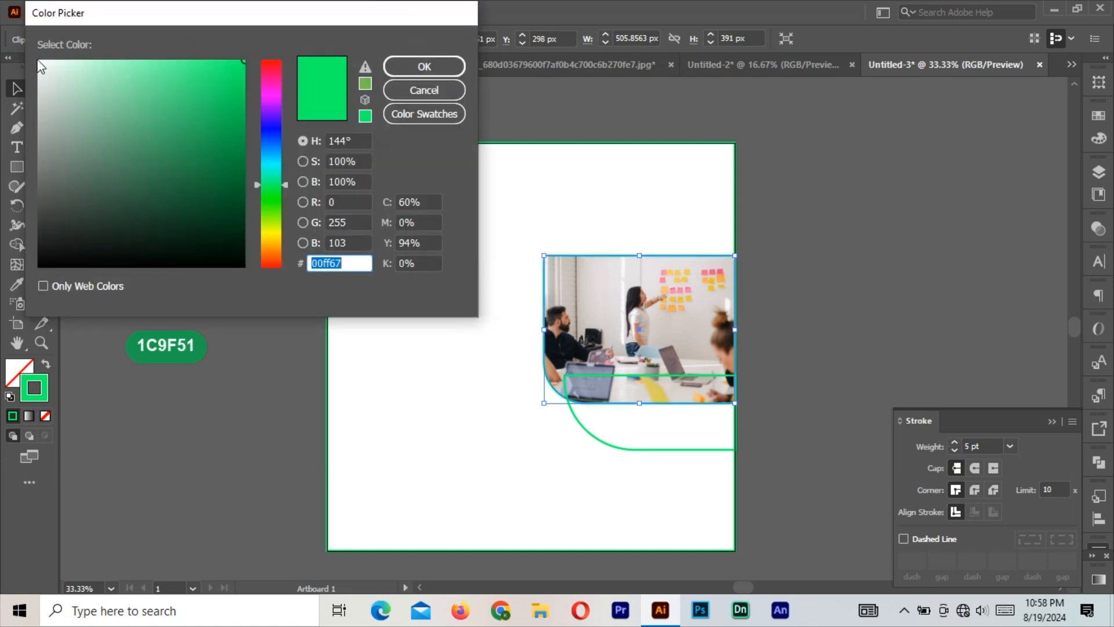
type("ffffff")
key("Return")
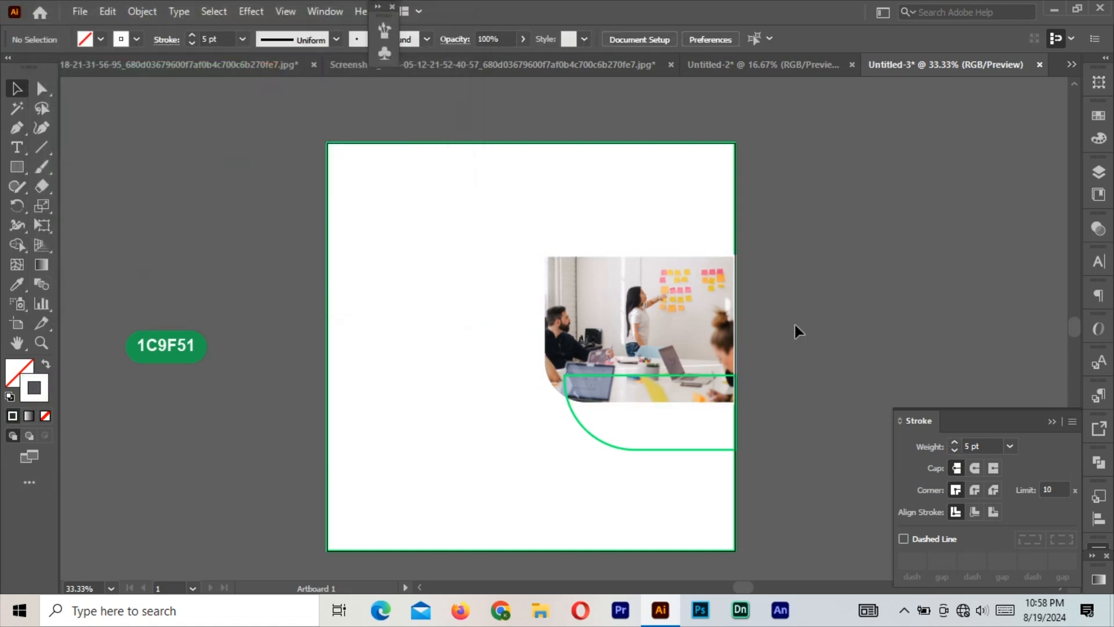
Fill the lower band with the 1C9F51 green sampled from the colour pill, with no outline.
left_click(685, 380)
left_click(44, 364)
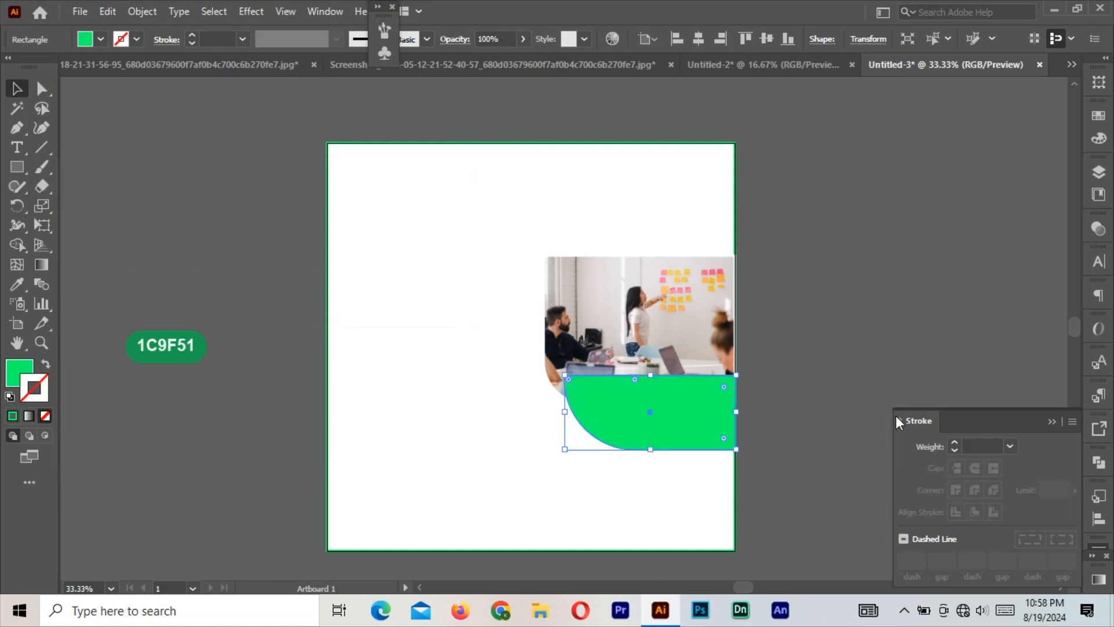
left_click(1052, 420)
left_click(16, 284)
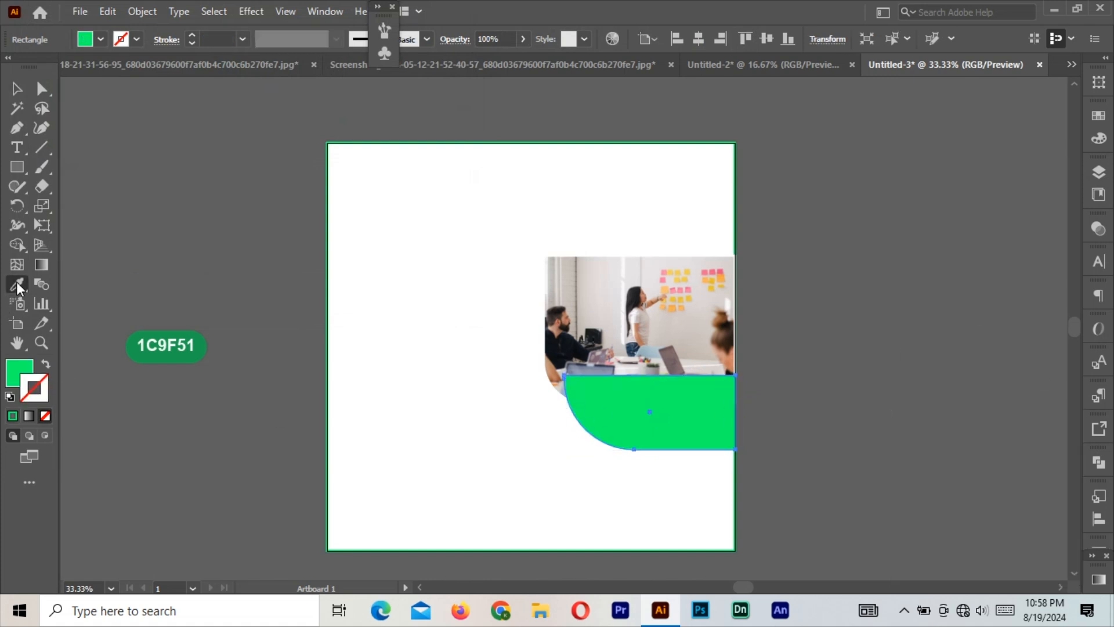
left_click(152, 336)
left_click(17, 89)
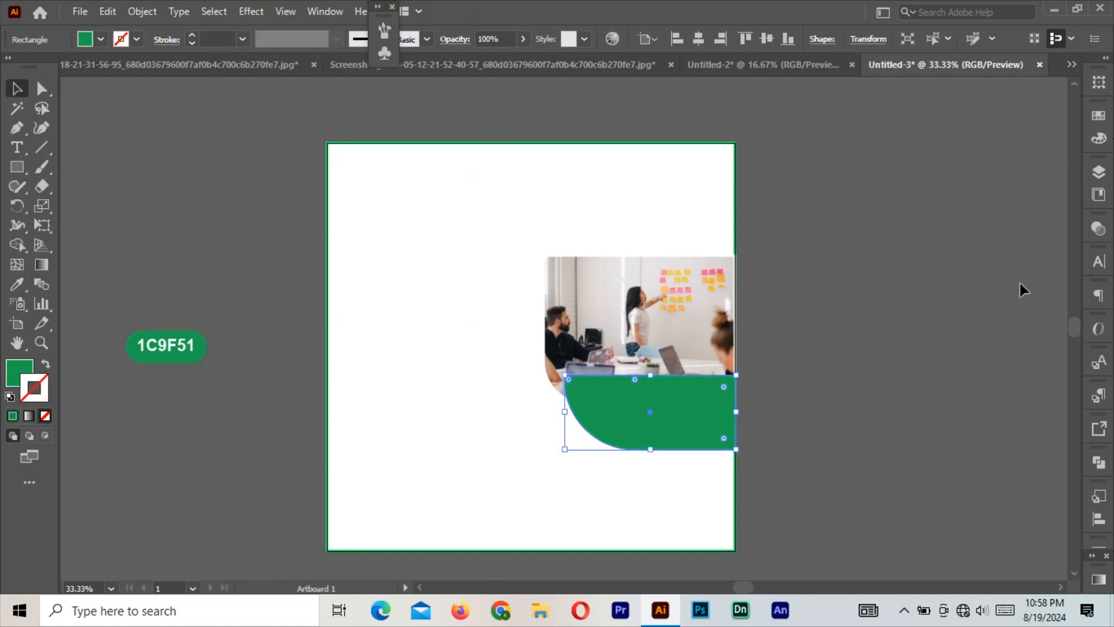
key("ctrl+equal")
key("ctrl+equal")
scroll(652, 257, "up", 3)
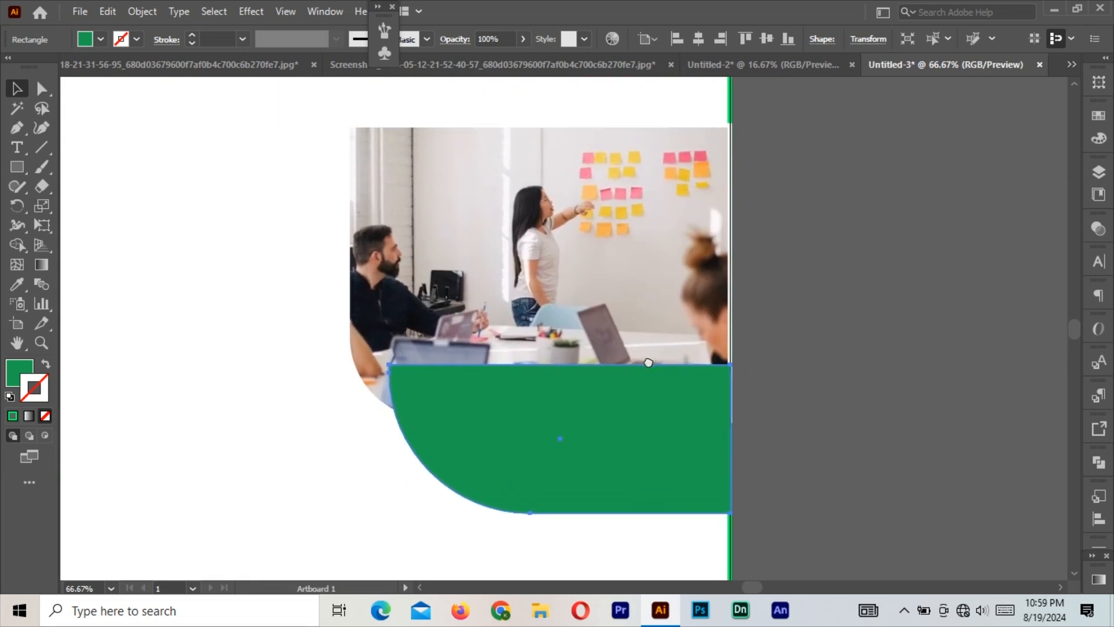
Send the green shape behind the photo and set its blend mode to Multiply.
right_click(639, 417)
mouse_move(714, 336)
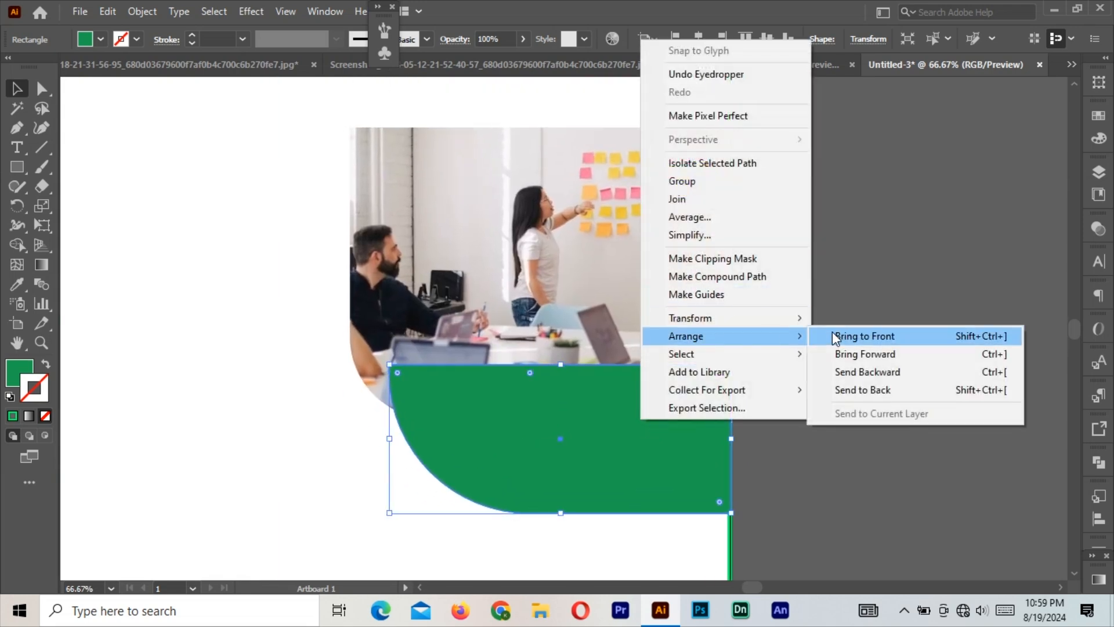
left_click(884, 388)
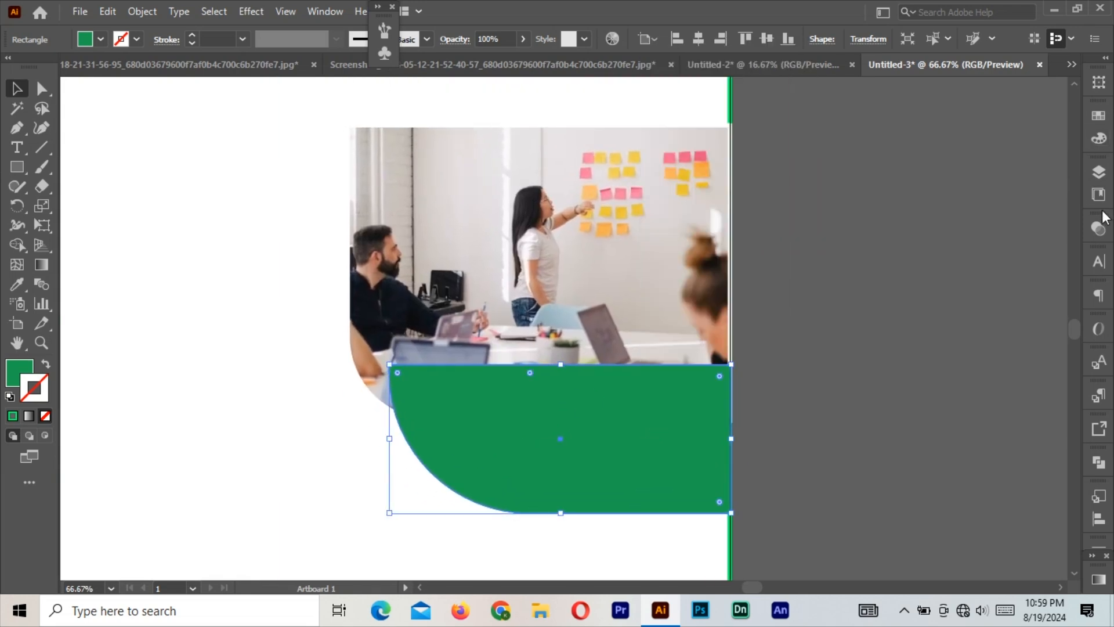
left_click(333, 14)
left_click(384, 418)
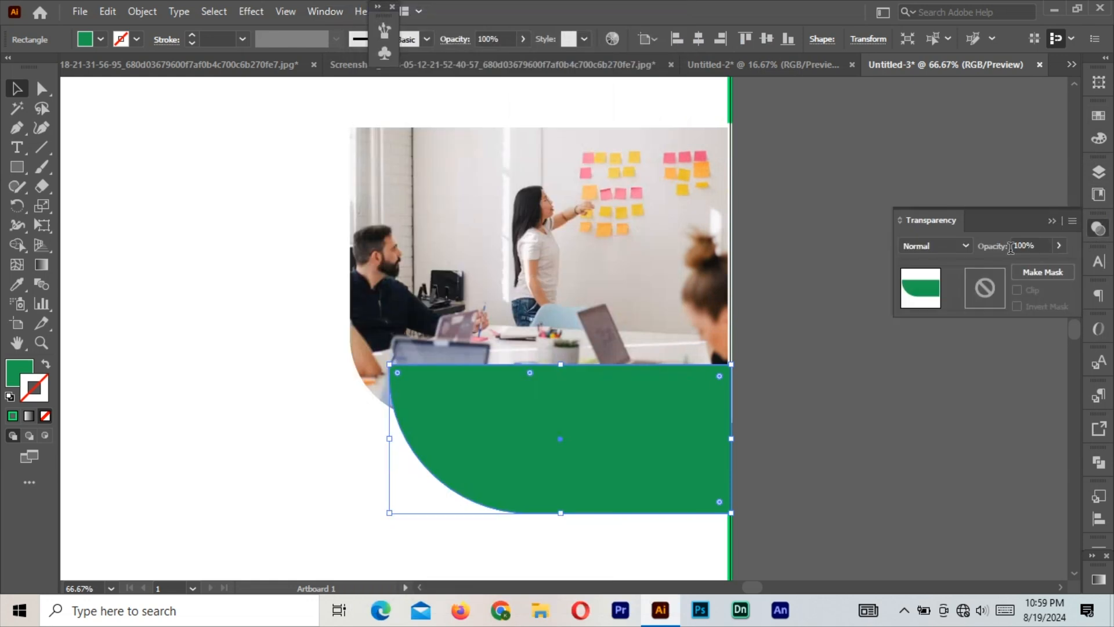
left_click(962, 246)
left_click(945, 303)
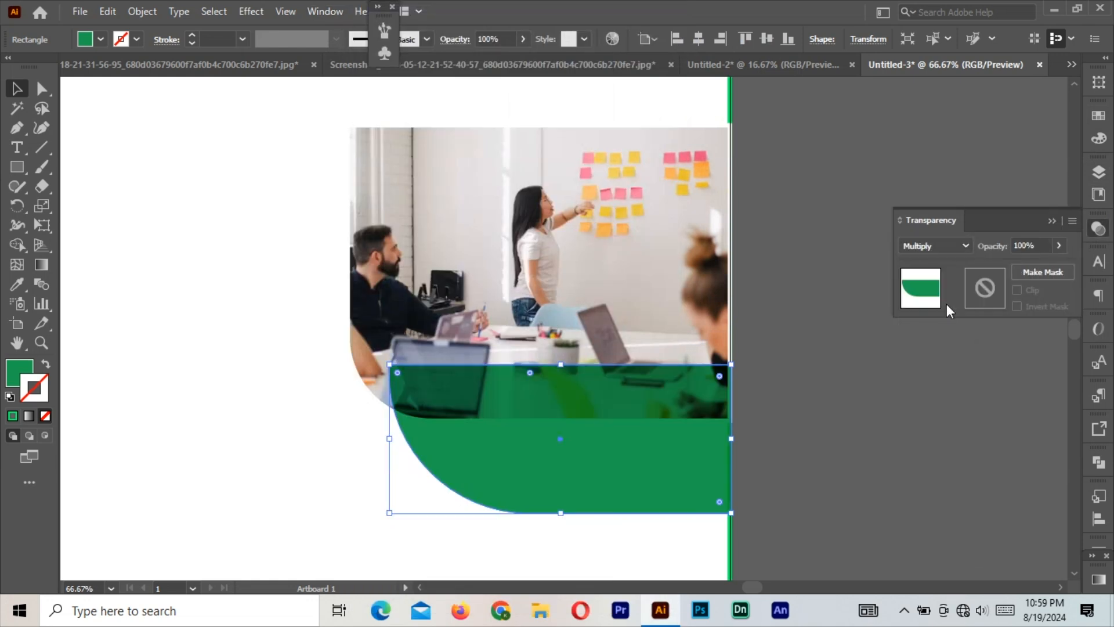
Restack the objects so the green shape sits in front of the photo.
left_click(757, 329)
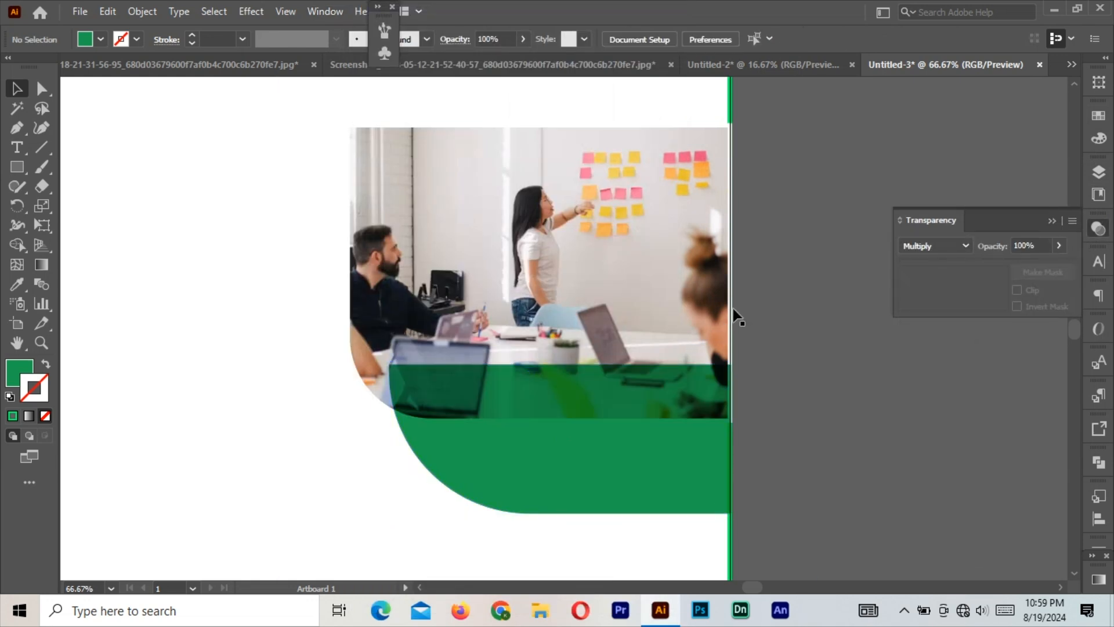
left_click(626, 176)
right_click(625, 173)
mouse_move(725, 380)
left_click(844, 375)
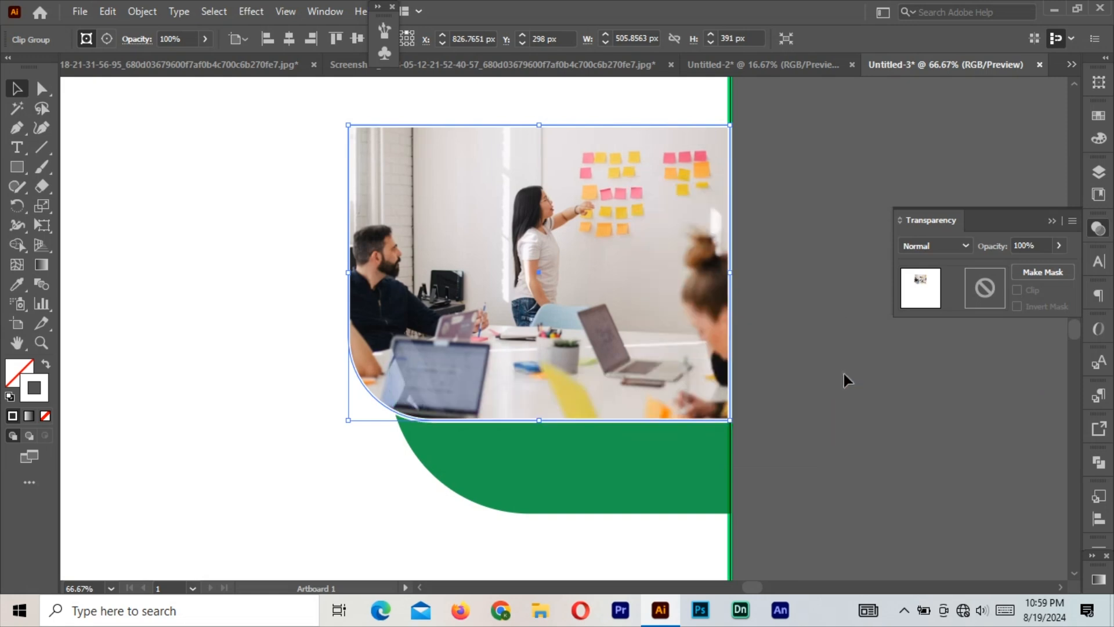
left_click(844, 374)
left_click(610, 470)
left_click(601, 379)
left_click(604, 459)
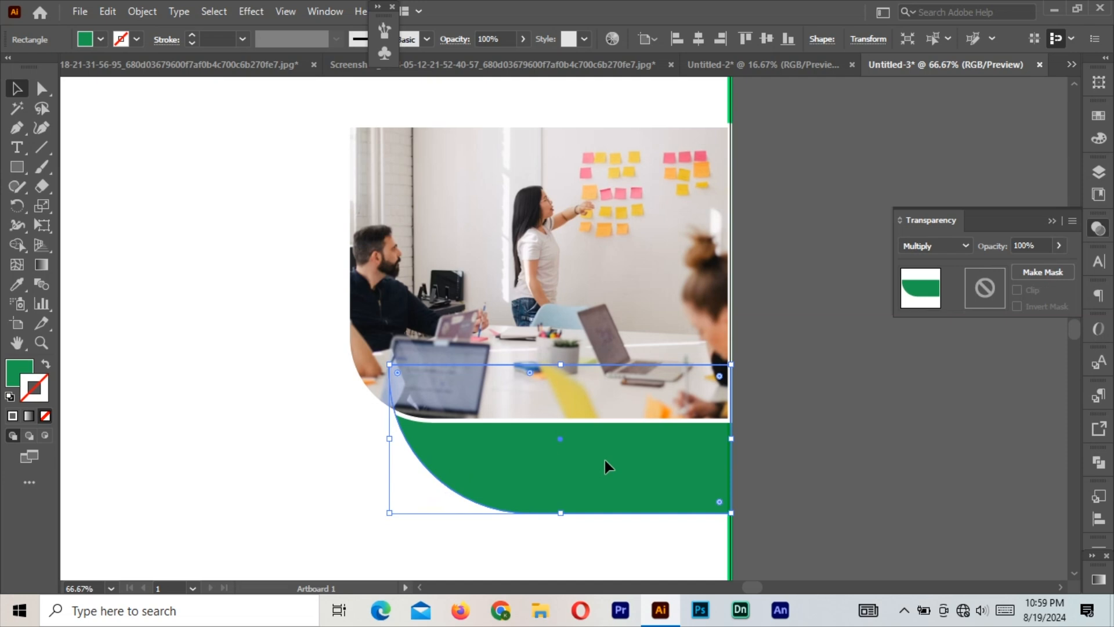
key("ctrl+shift+bracketright")
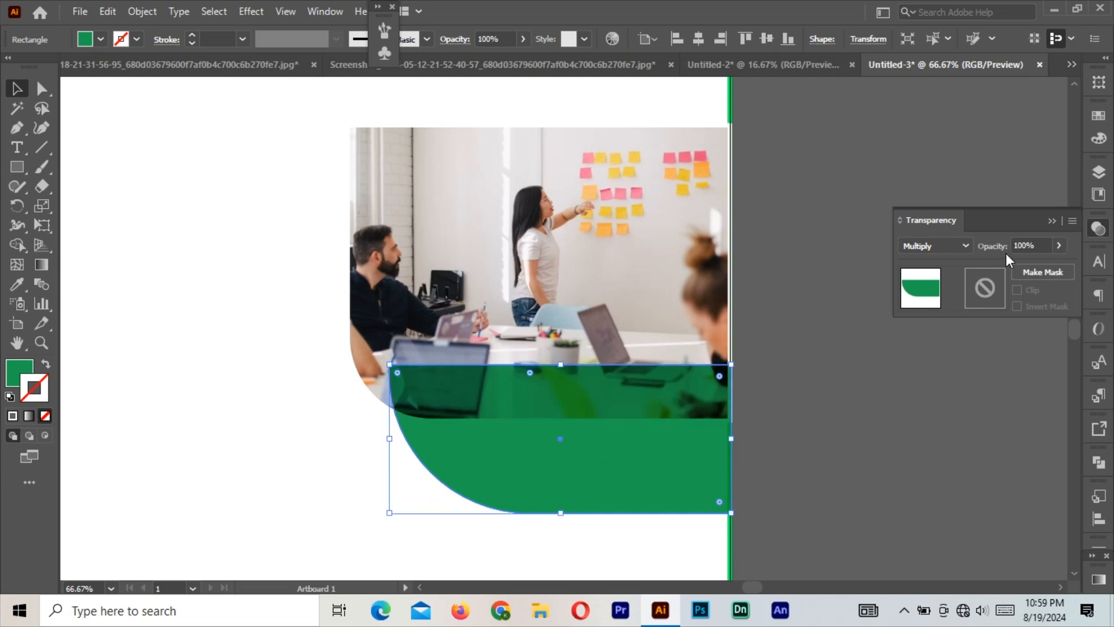
Try Normal, 26% opacity and Darken before settling on Multiply at full opacity.
left_click(966, 246)
left_click(935, 264)
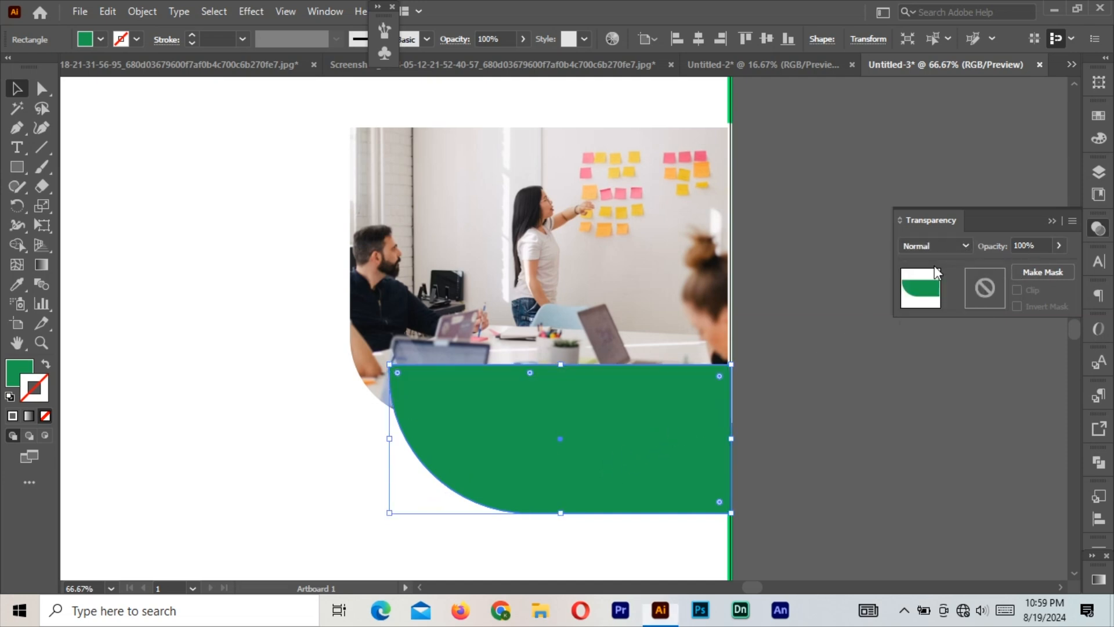
left_click(1059, 246)
left_click_drag(1059, 265, 1008, 270)
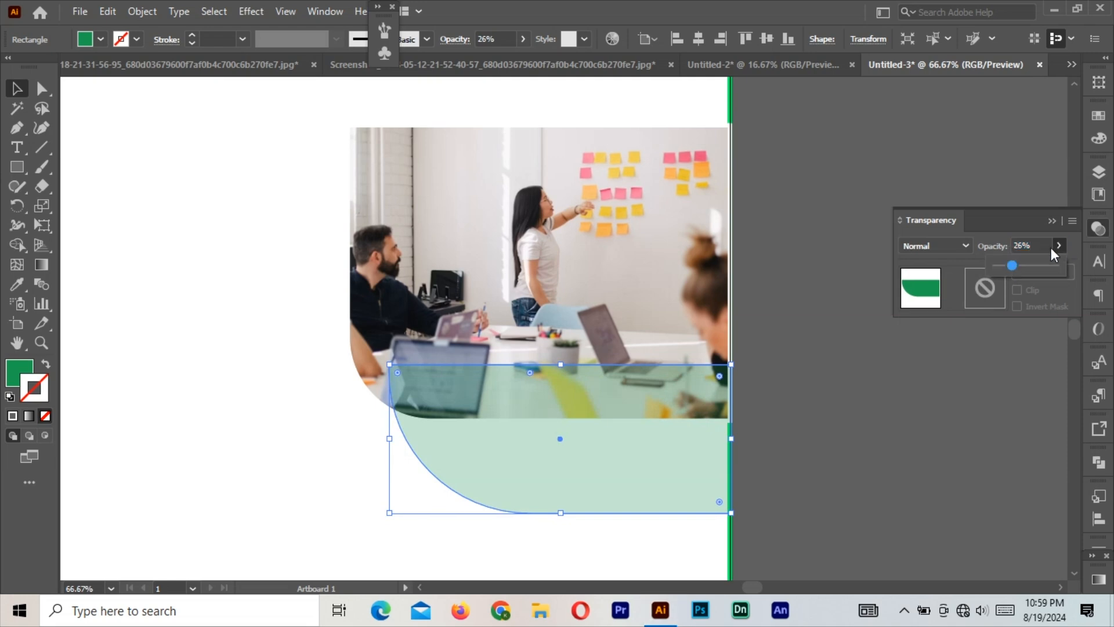
left_click_drag(1039, 261, 1073, 257)
left_click(966, 246)
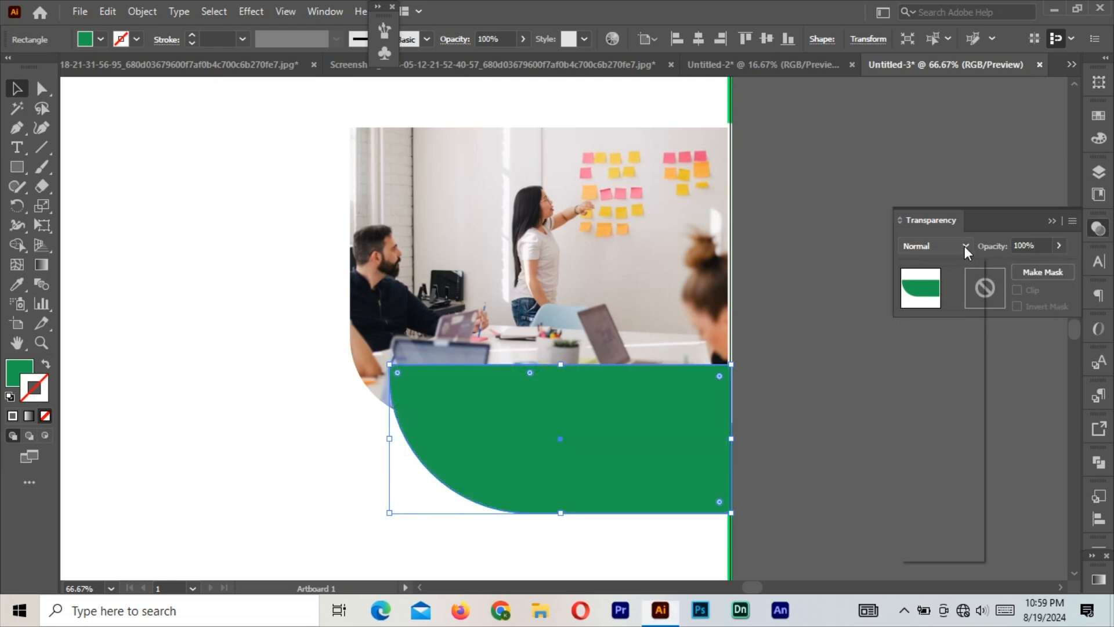
left_click(934, 288)
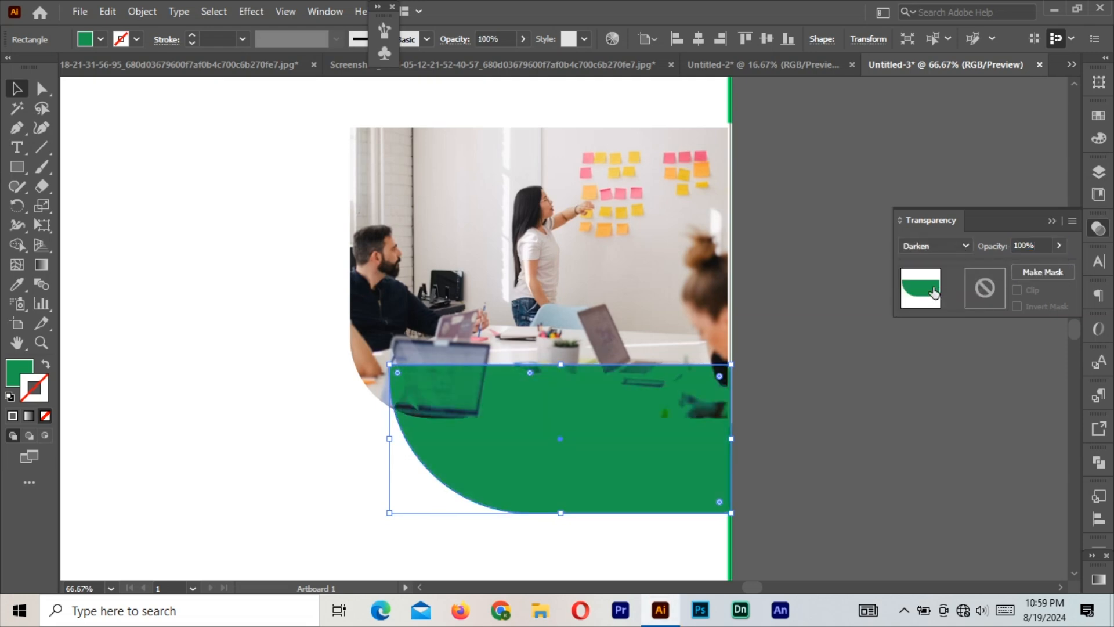
left_click(965, 246)
left_click(926, 301)
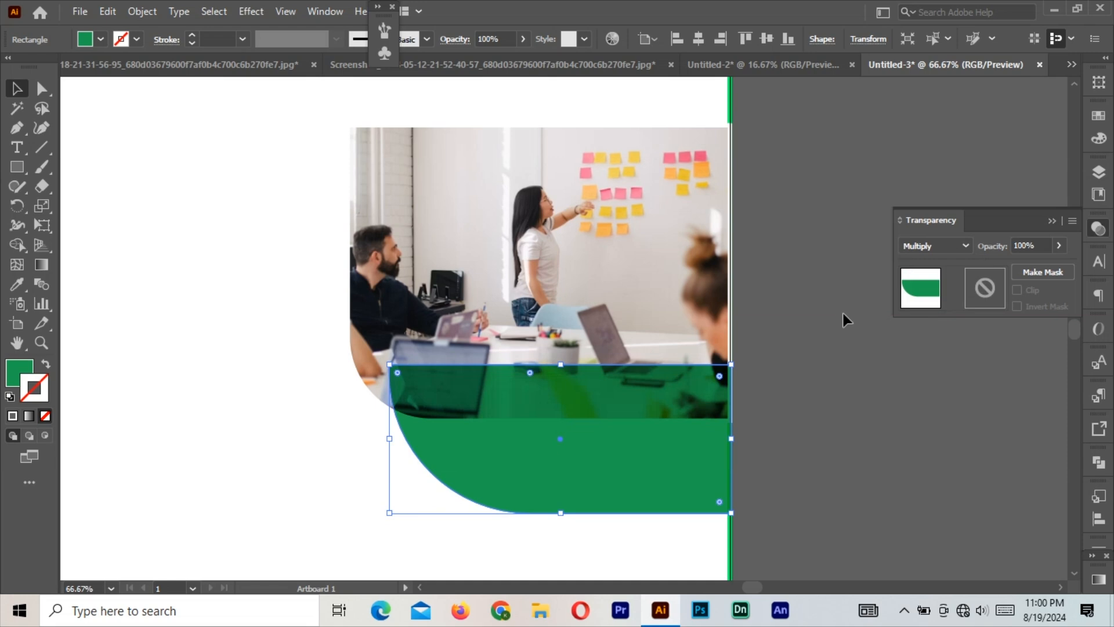
Keep opacity at 100%, close the Transparency panel and view the whole artboard.
left_click(794, 367)
left_click(1060, 246)
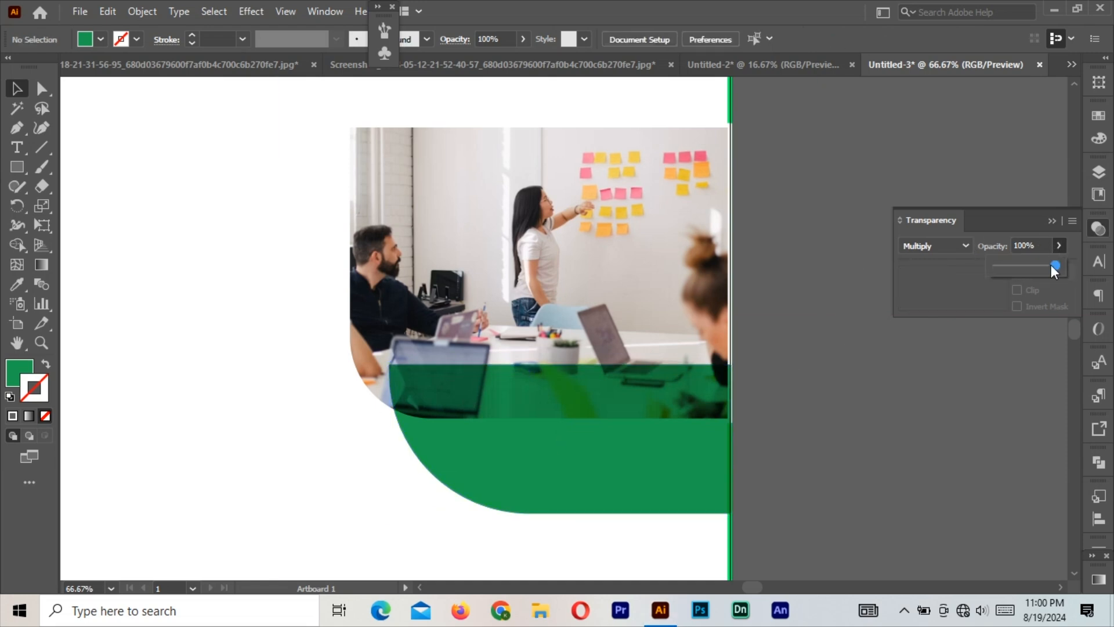
left_click_drag(1032, 267, 1064, 269)
left_click(1057, 246)
left_click(1060, 250)
left_click(879, 372)
left_click(1051, 221)
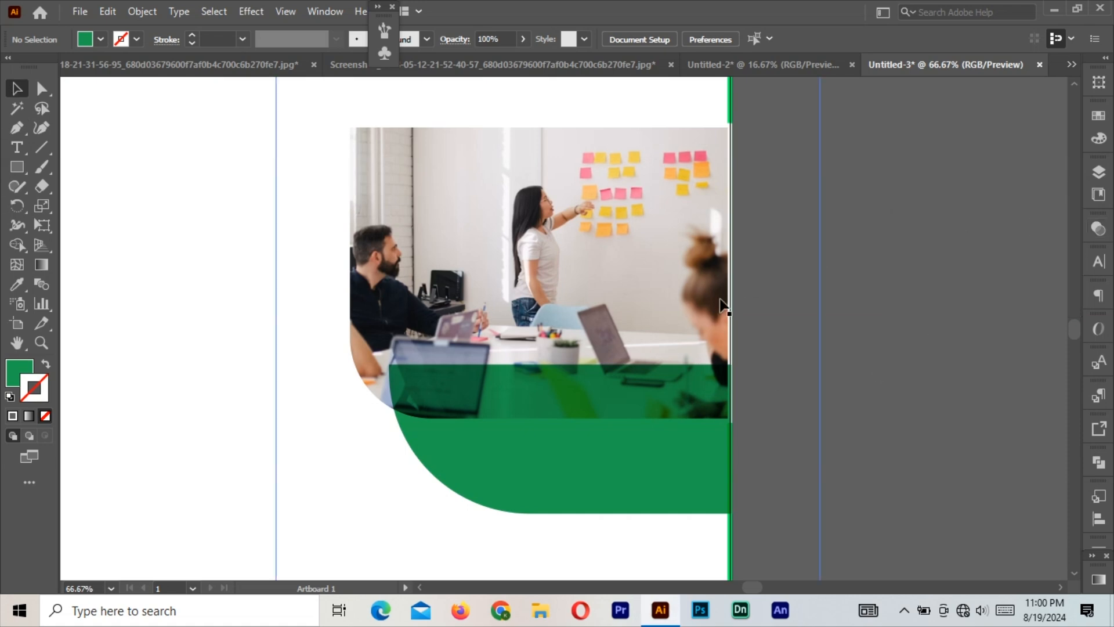
key("ctrl+minus")
key("ctrl+minus")
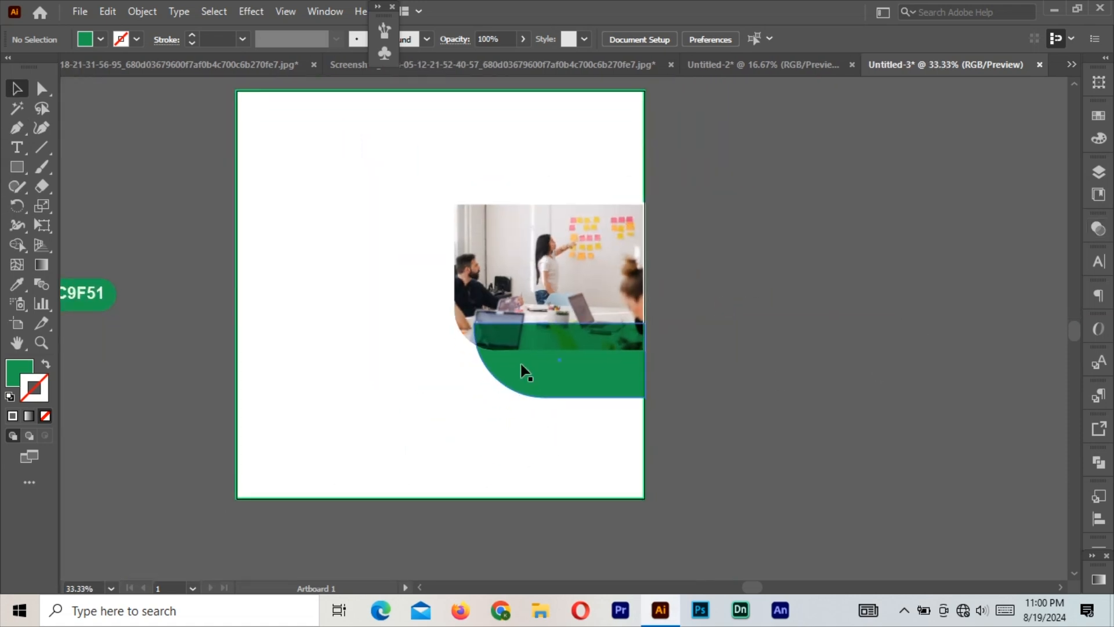
left_click(520, 365)
left_click(803, 277)
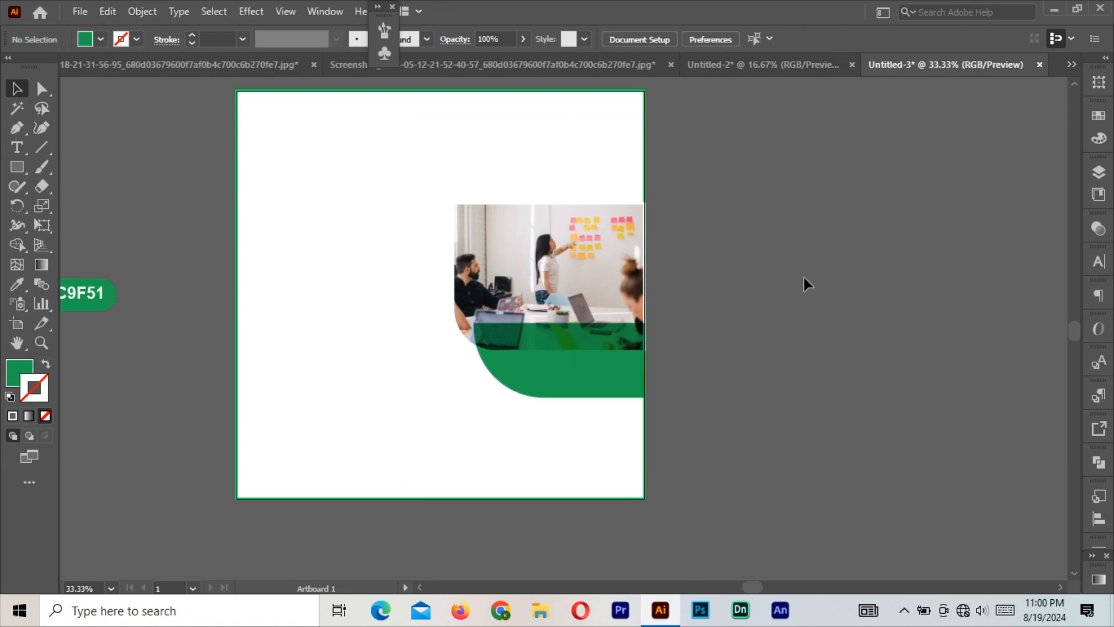
left_click(17, 166)
Draw a green bar at the artboard's bottom-left and round its top-right corner to about 148 px.
left_click_drag(230, 421, 454, 498)
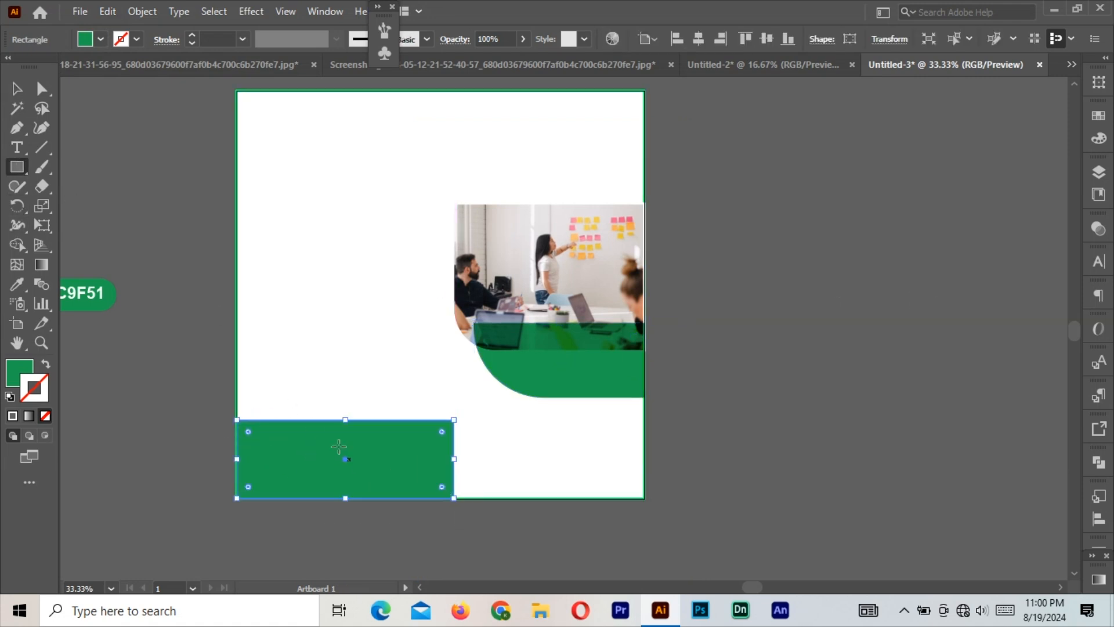
left_click_drag(345, 424, 345, 443)
key("a")
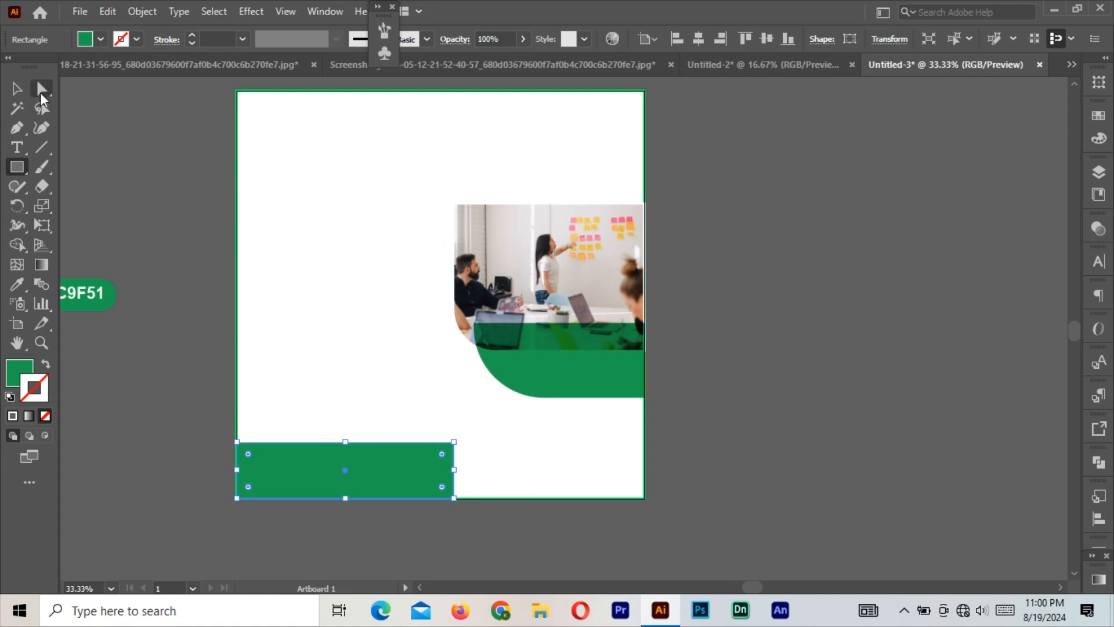
left_click_drag(437, 455, 161, 522)
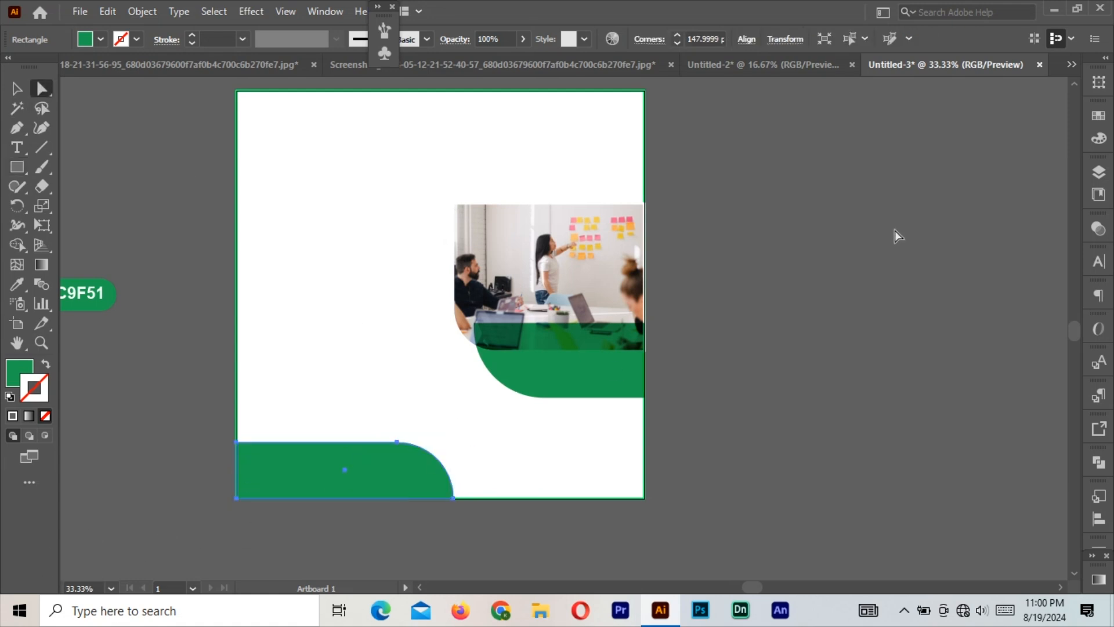
left_click(896, 236)
left_click(17, 165)
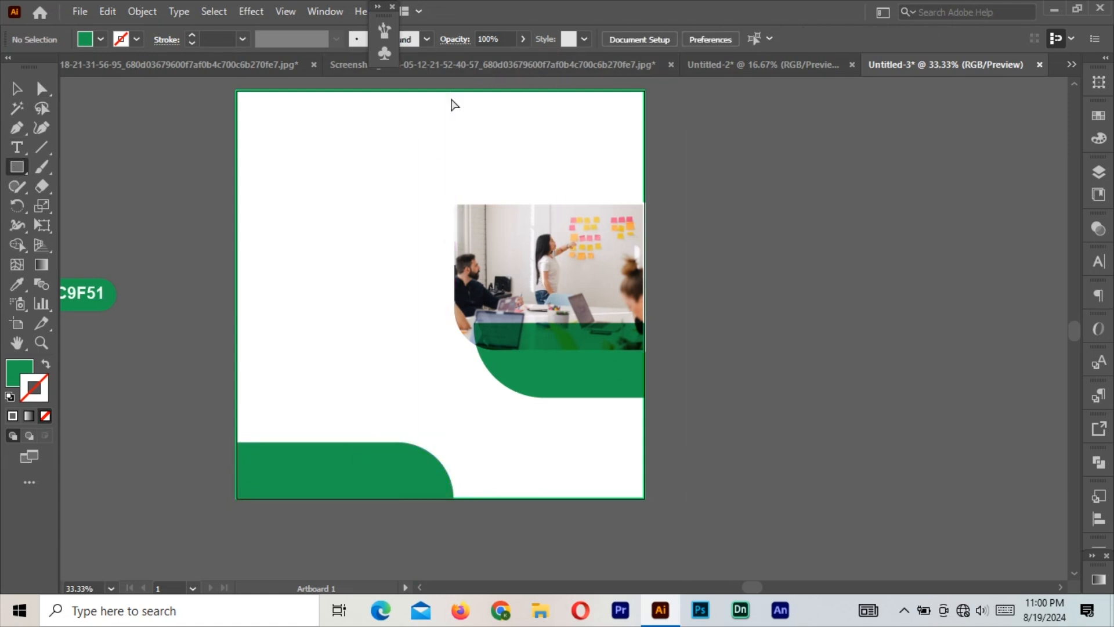
key("ctrl+plus")
key("ctrl+plus")
Draw a 16 px wide green bar from the artboard top down to the photo.
left_click_drag(455, 196, 557, 475)
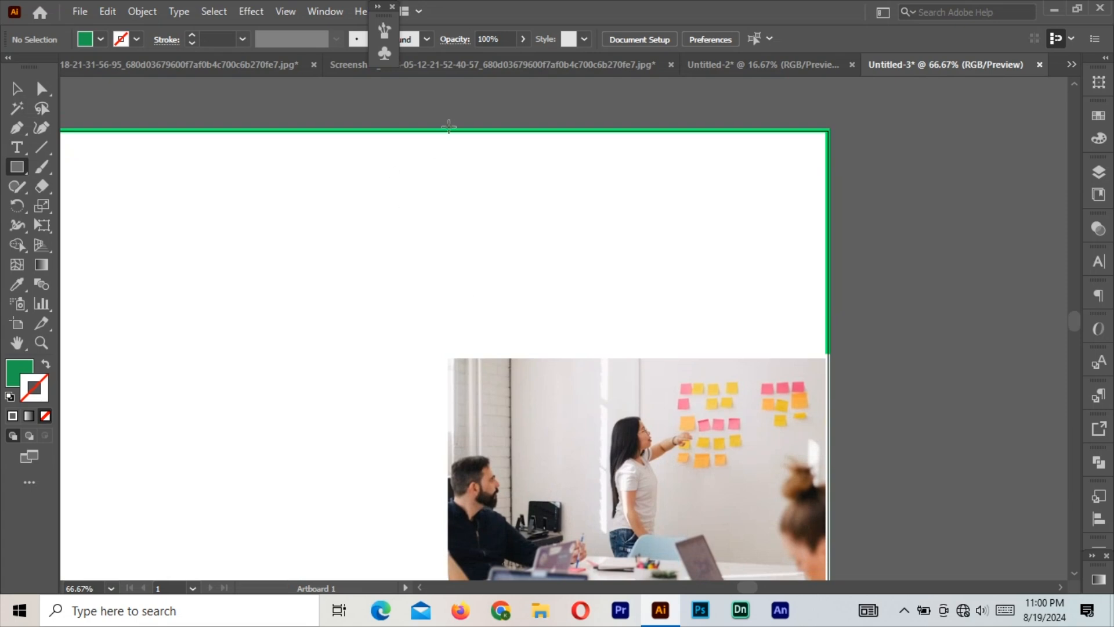
left_click_drag(448, 130, 465, 355)
left_click(16, 89)
left_click_drag(458, 302, 471, 304)
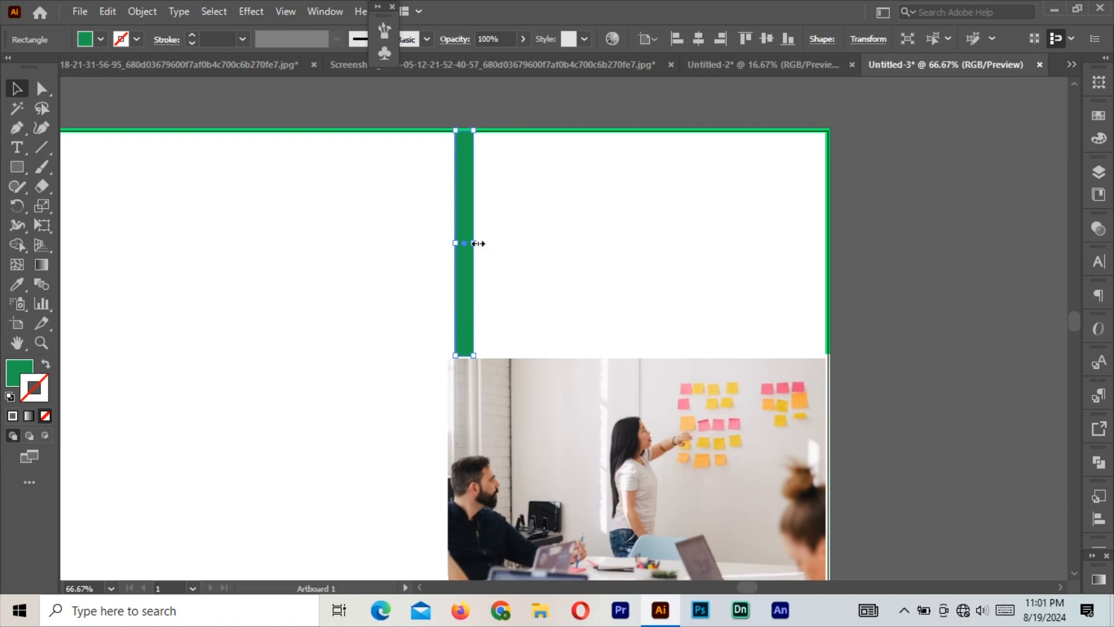
left_click_drag(478, 243, 468, 244)
left_click_drag(461, 354, 468, 359)
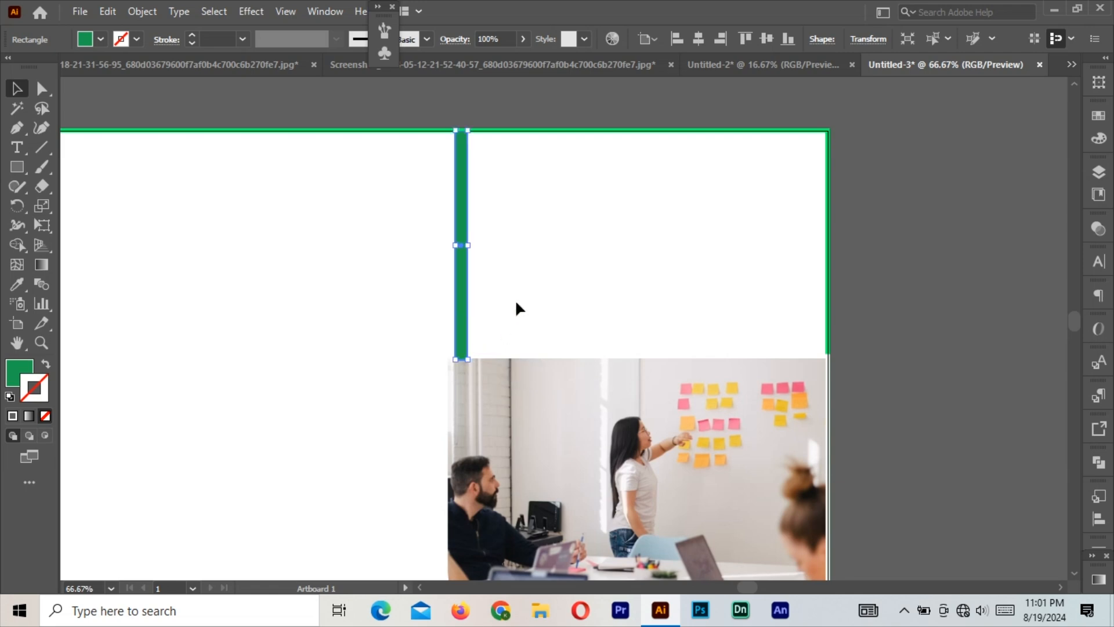
Repeat the bar with a Transform Effect: 40 px horizontal offset and 11 copies.
left_click(285, 11)
left_click(251, 11)
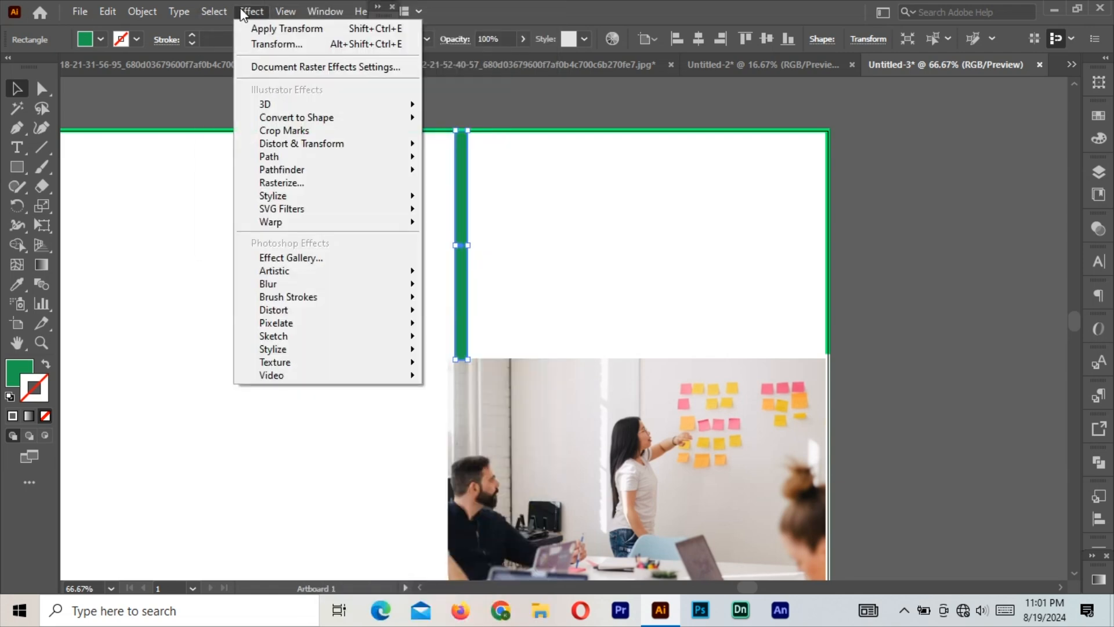
mouse_move(317, 149)
left_click(478, 198)
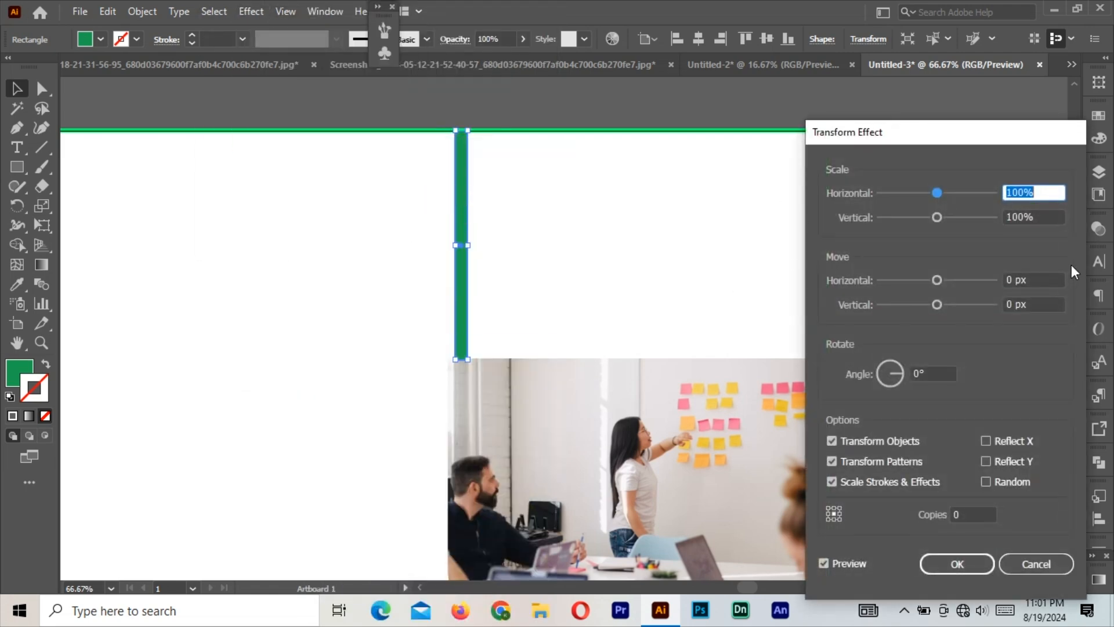
left_click_drag(938, 279, 961, 280)
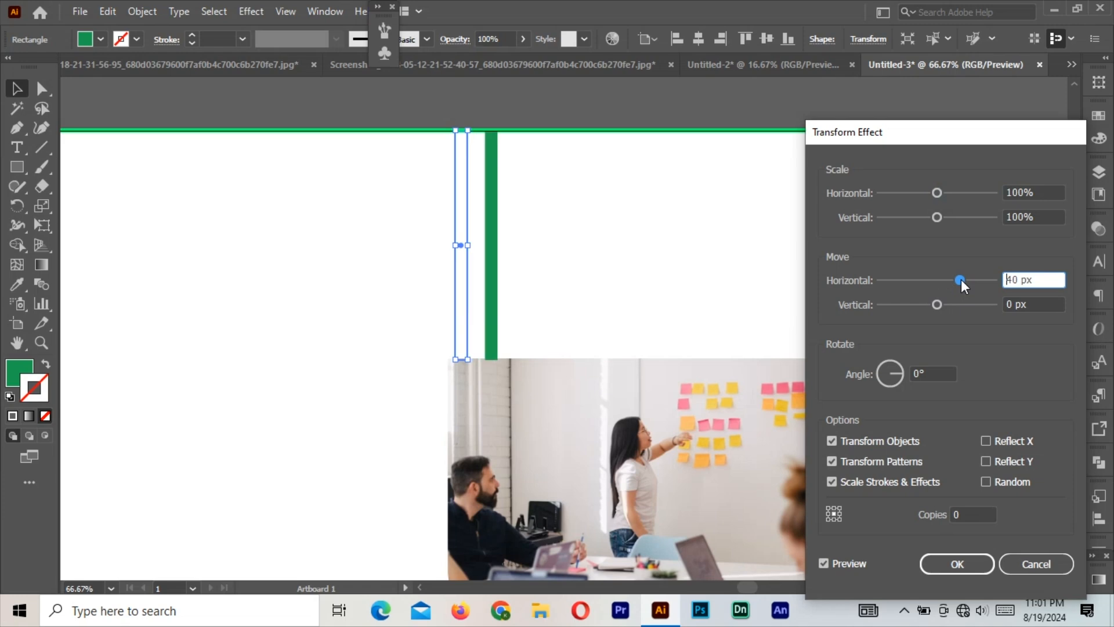
left_click(965, 514)
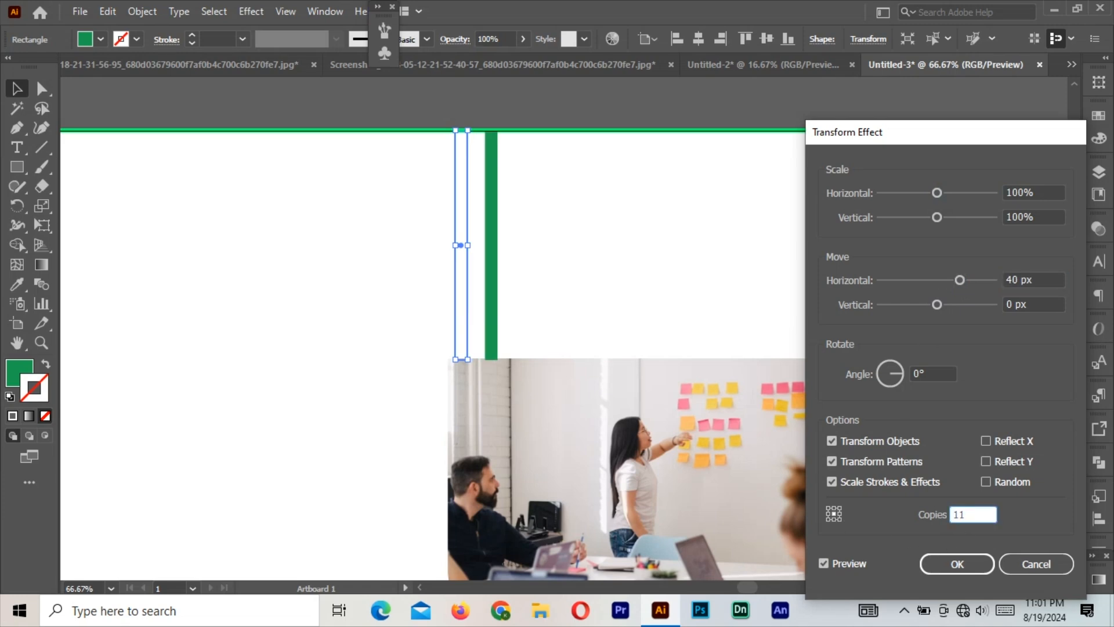
type("11")
key("Return")
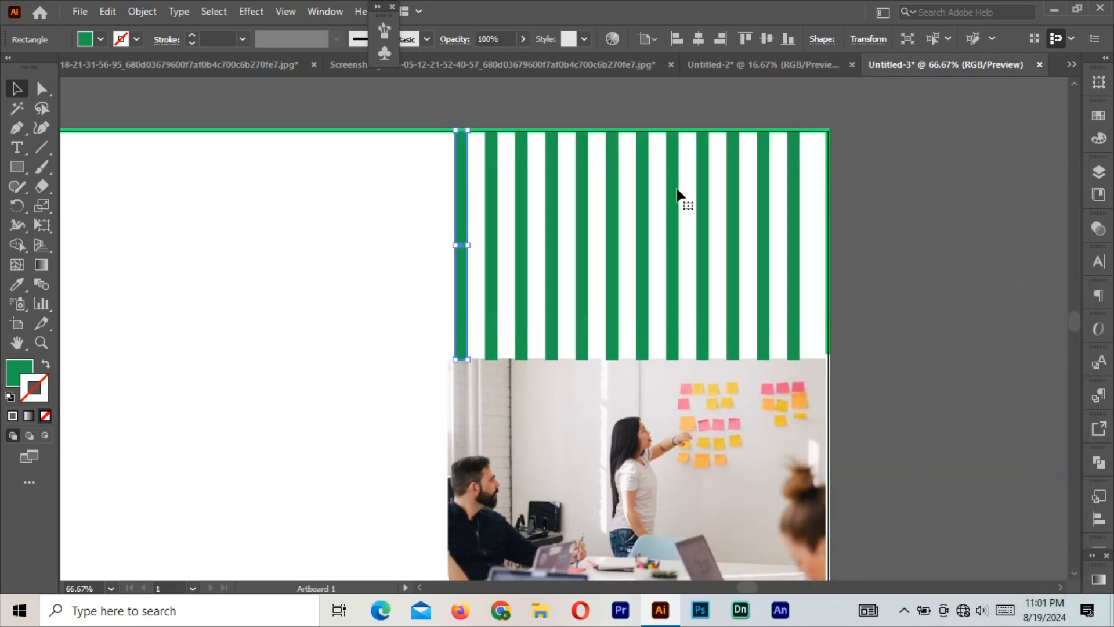
left_click_drag(471, 247, 467, 248)
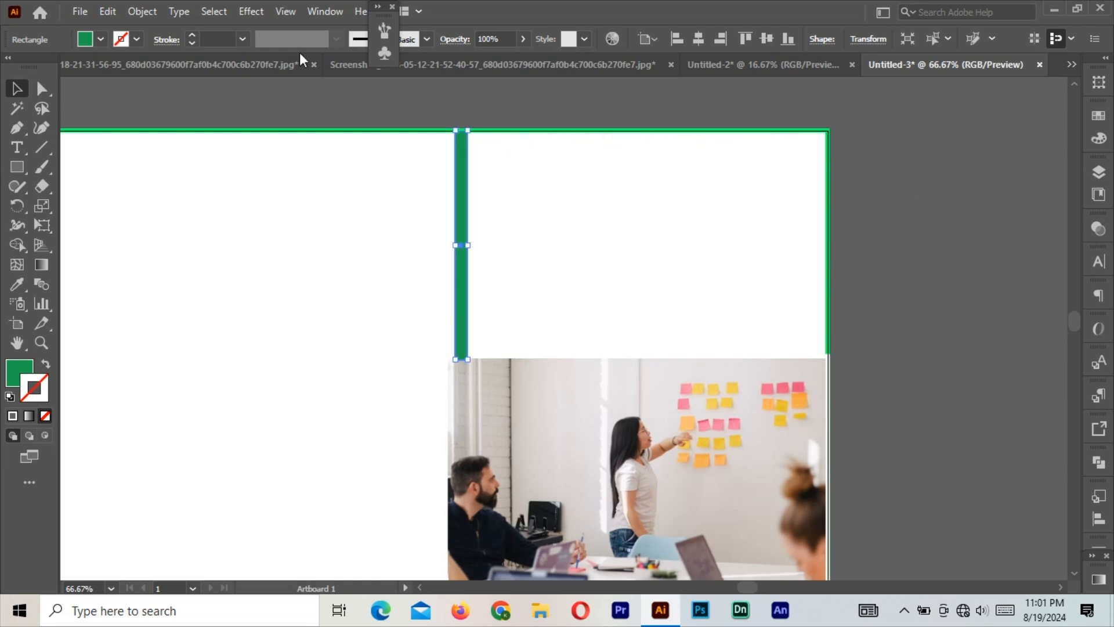
Re-edit the Transform Effect to space the 11 stripes 44 px apart.
left_click(251, 11)
mouse_move(325, 143)
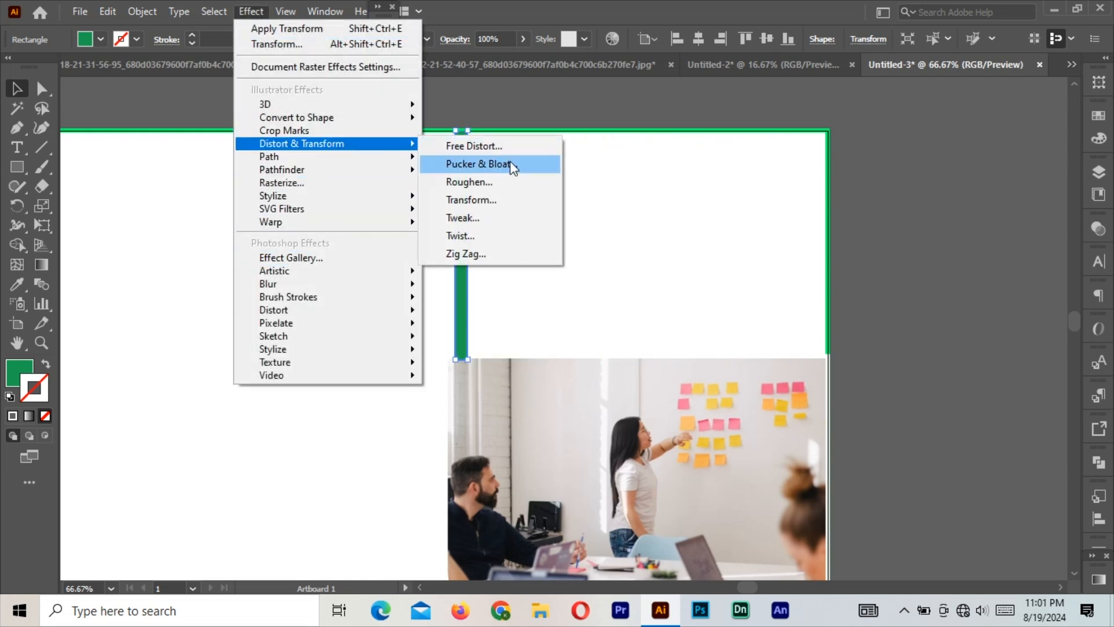
left_click(502, 199)
left_click_drag(936, 279, 962, 280)
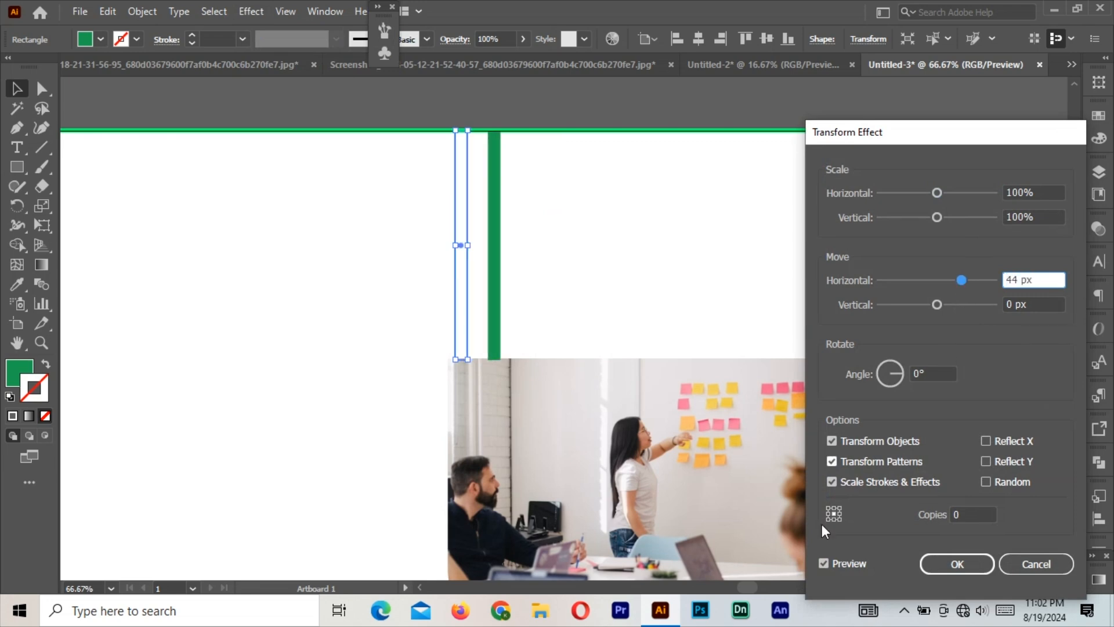
left_click(963, 517)
type("11")
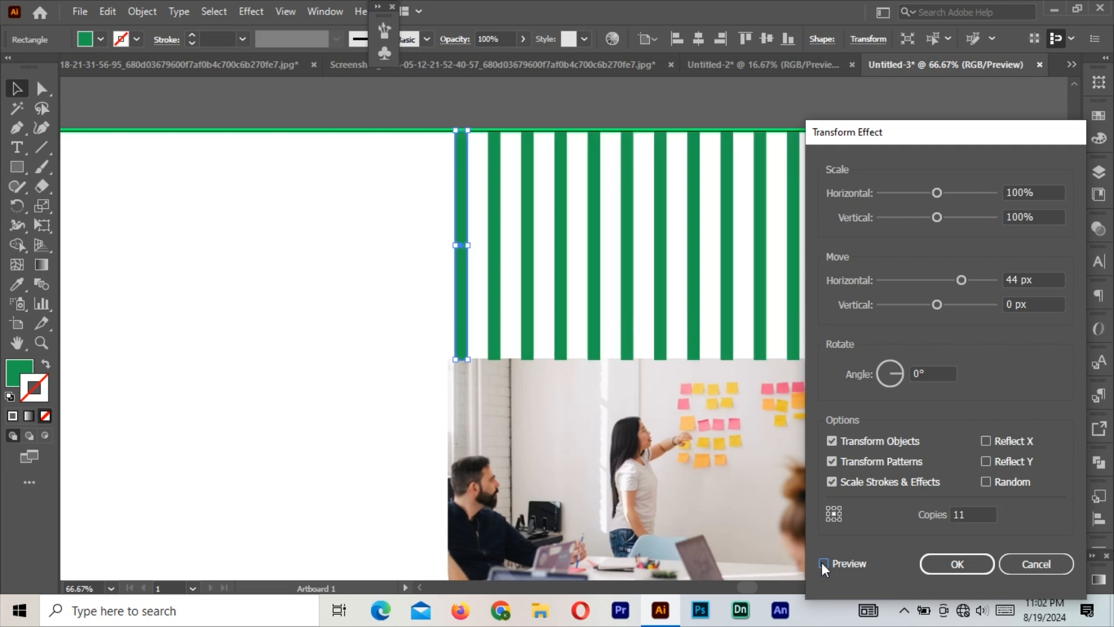
left_click_drag(982, 135, 953, 118)
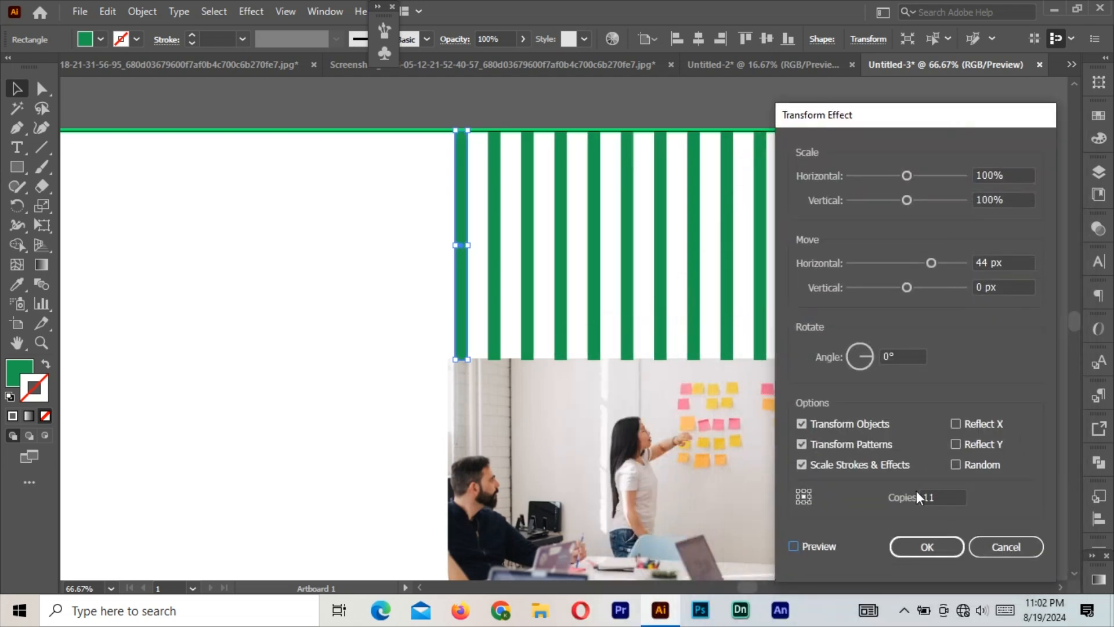
left_click(928, 546)
left_click(874, 400)
key("ctrl+minus")
scroll(746, 386, "down", 4)
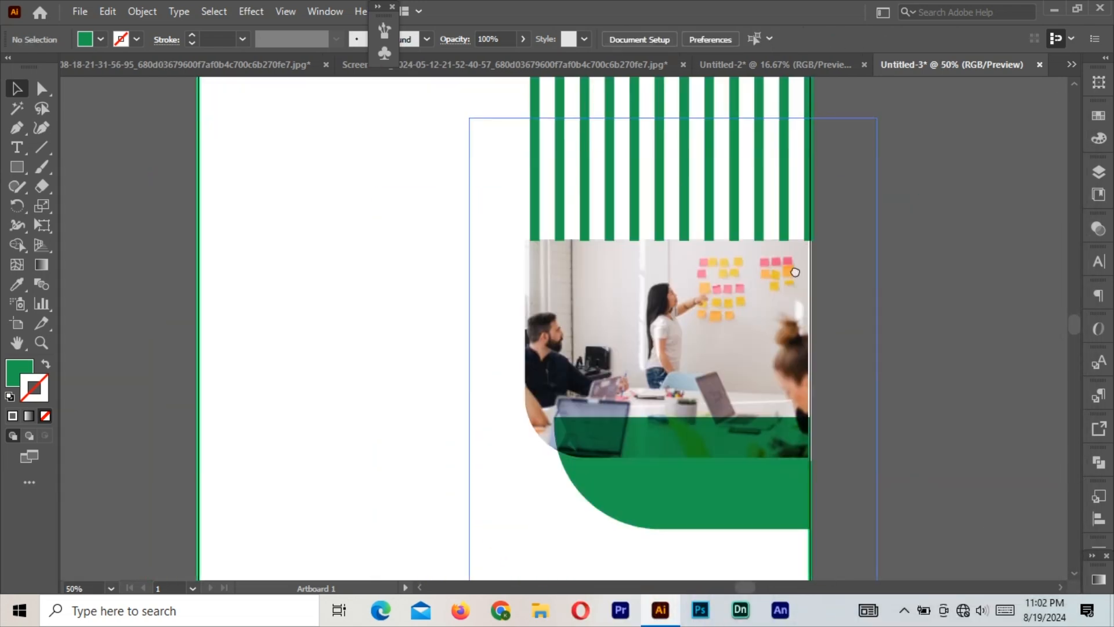
key("ctrl+minus")
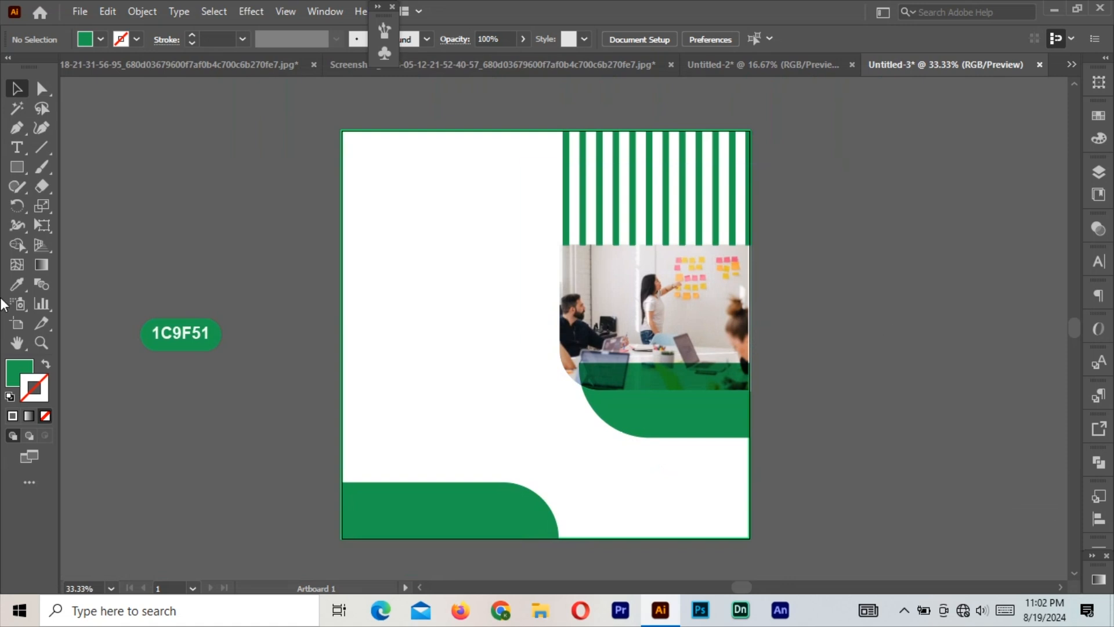
Draw a green rectangle left of the photo and round its corners fully into a pill shape.
left_click(16, 168)
left_click_drag(381, 368, 488, 405)
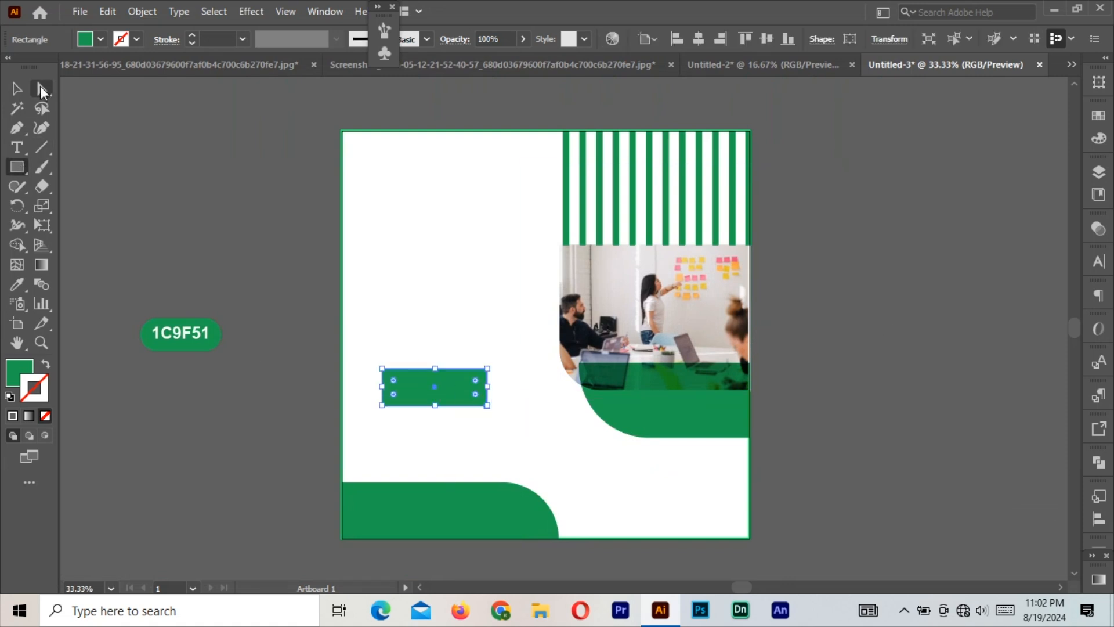
left_click(41, 90)
left_click_drag(398, 391, 394, 382)
left_click(281, 275)
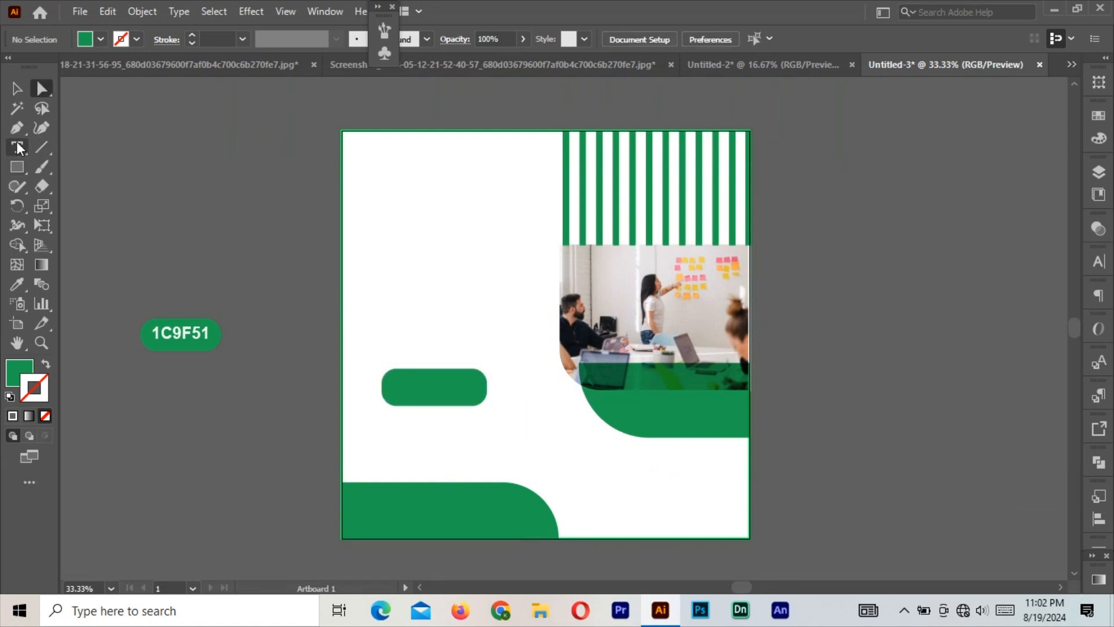
Type 'GET STARTED' at 60 pt in a new text object beside the artboard.
left_click(17, 147)
left_click(150, 163)
left_click(807, 39)
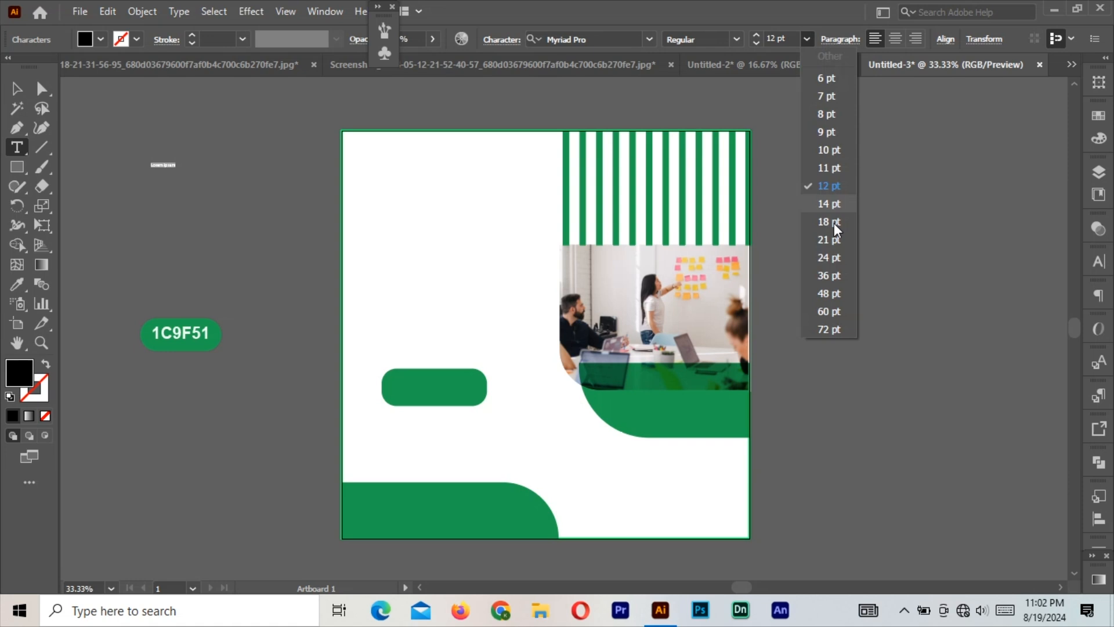
left_click(829, 311)
type("GET ")
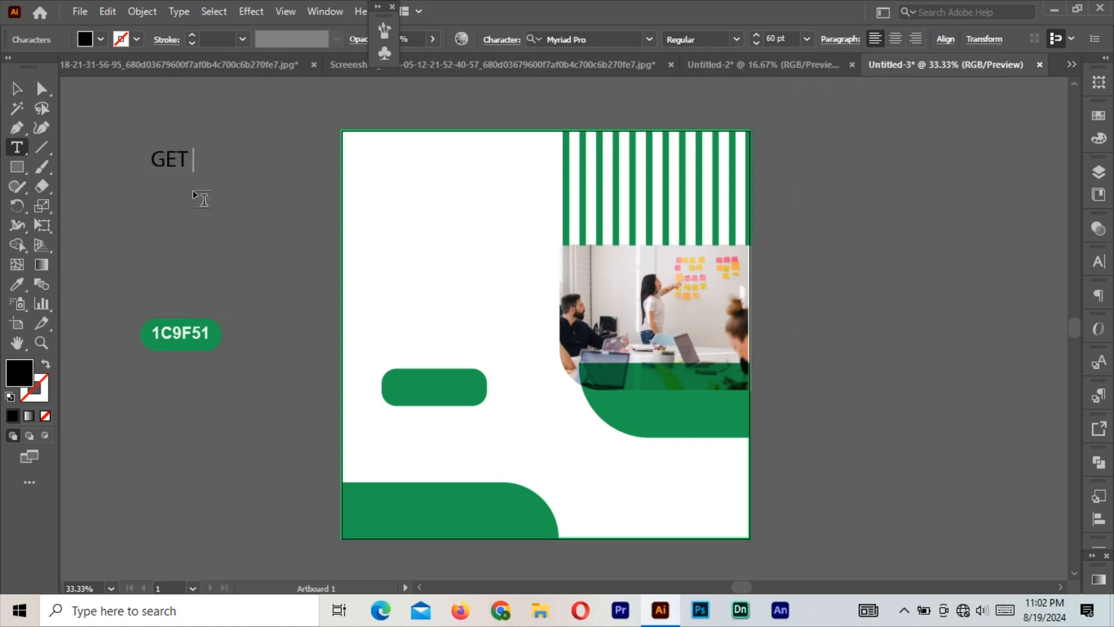
type("STARTED")
left_click(17, 91)
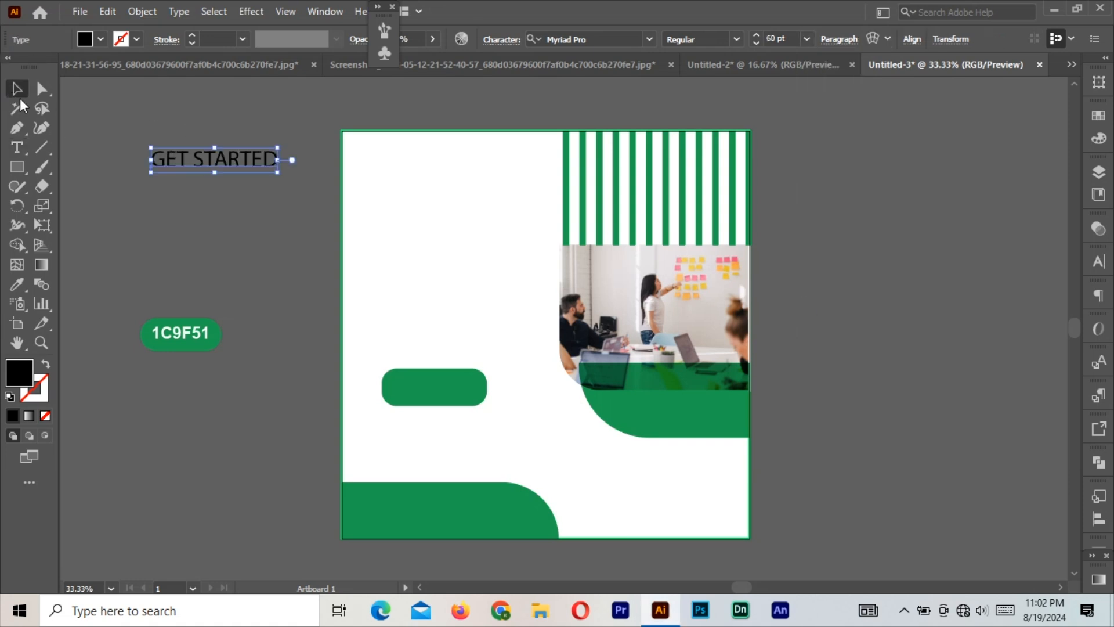
Make the GET STARTED text white Arial Bold 36 pt and place it on the green button.
left_click(18, 285)
left_click(377, 250)
left_click(19, 89)
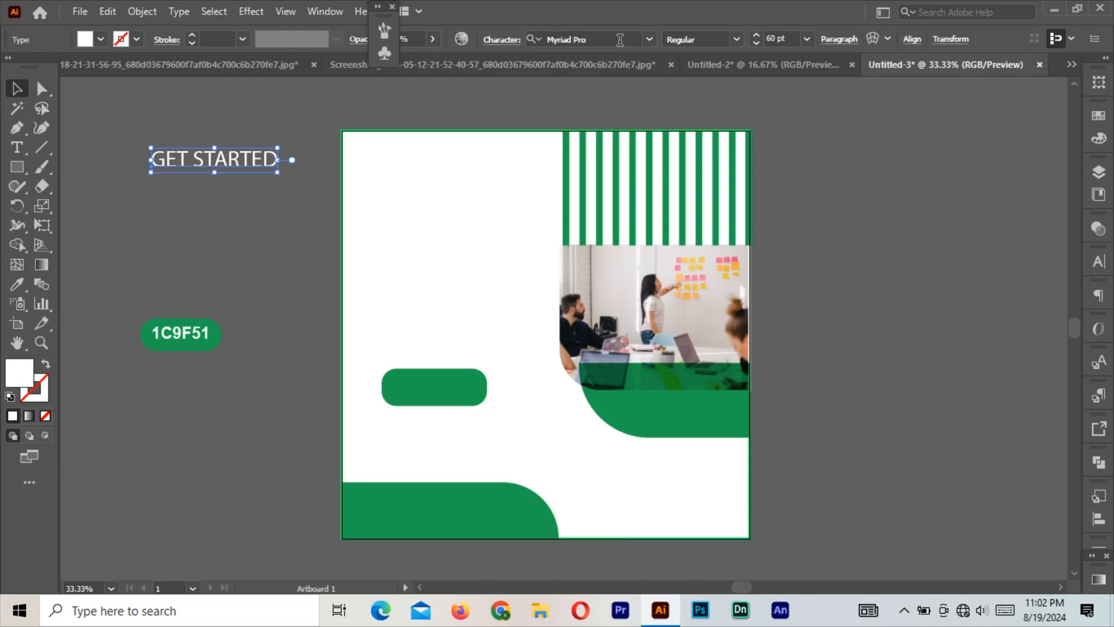
left_click(649, 40)
left_click(562, 120)
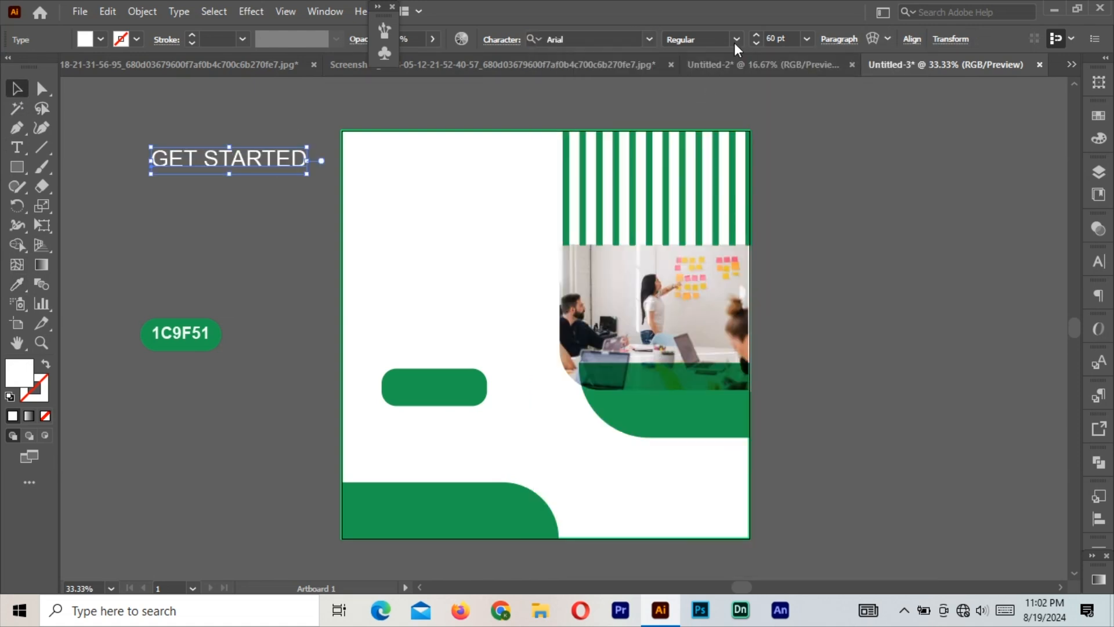
left_click(735, 41)
left_click(690, 111)
left_click(806, 39)
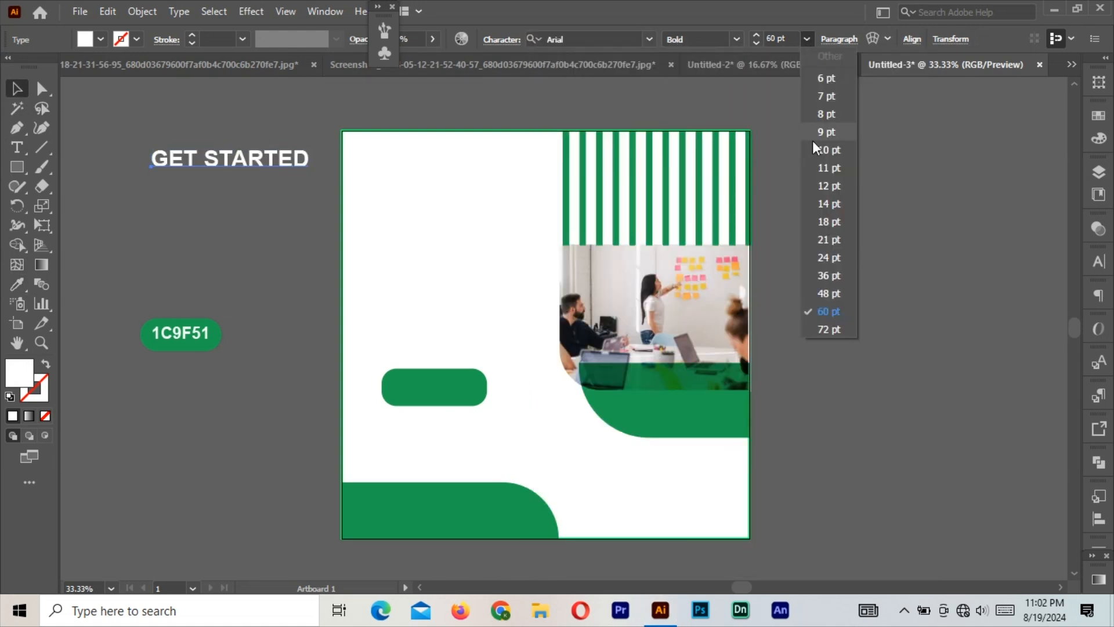
left_click(830, 276)
left_click_drag(227, 162, 470, 393)
key("ctrl+plus")
key("ctrl+plus")
Nudge the text left and slim the green button from its top and bottom edges.
left_click_drag(531, 352, 328, 315)
left_click(325, 331)
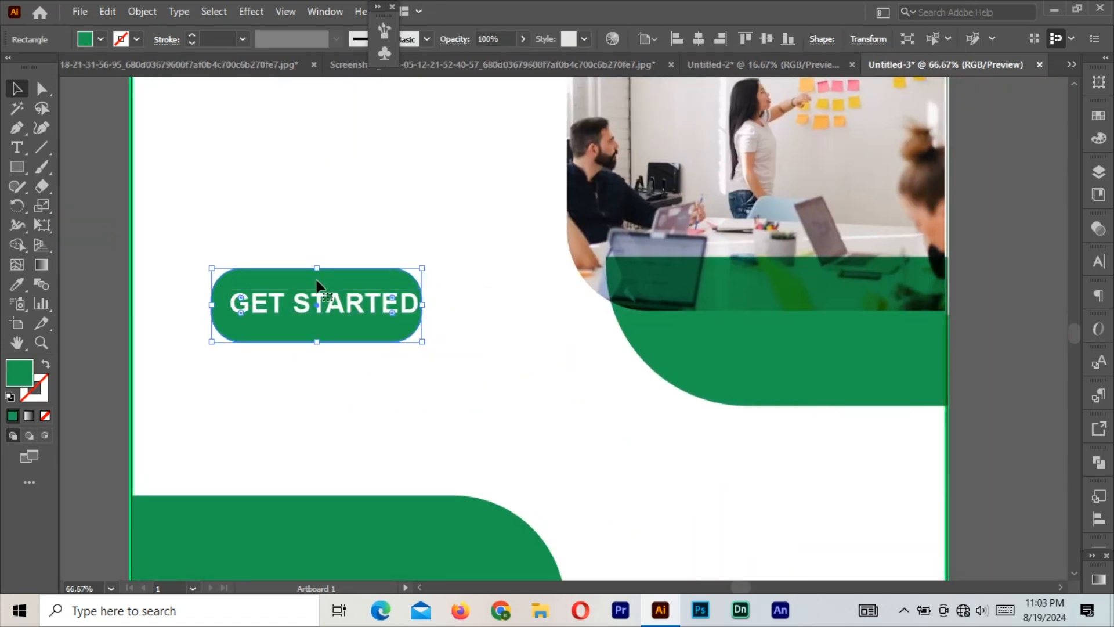
left_click_drag(318, 268, 318, 275)
left_click_drag(314, 342, 315, 331)
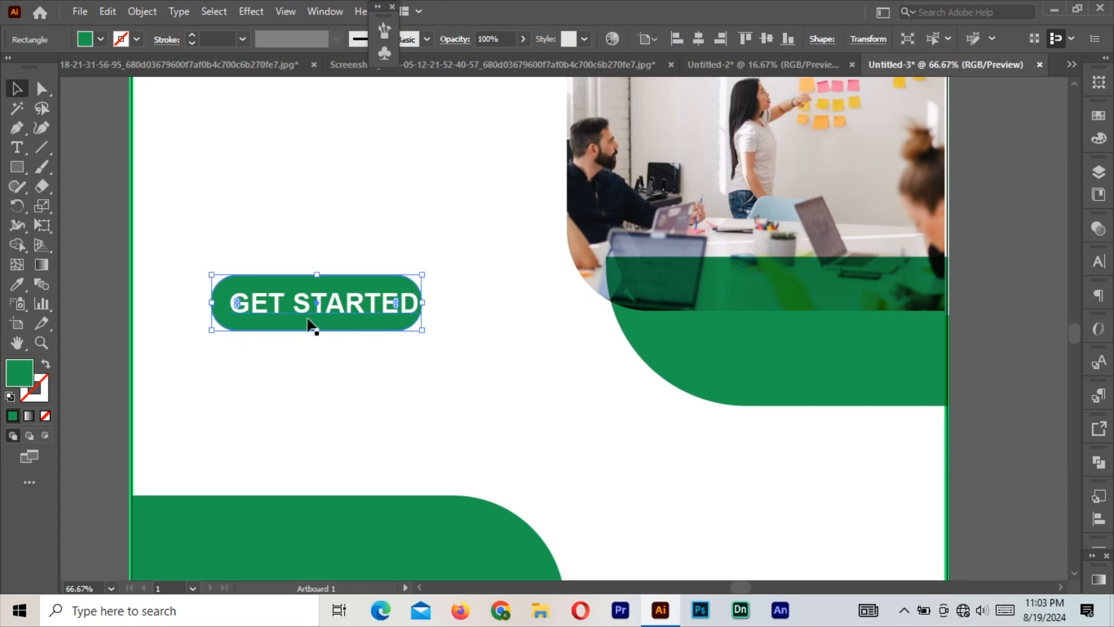
Centre the GET STARTED text horizontally and vertically on the button and group them.
left_click(308, 322, "shift")
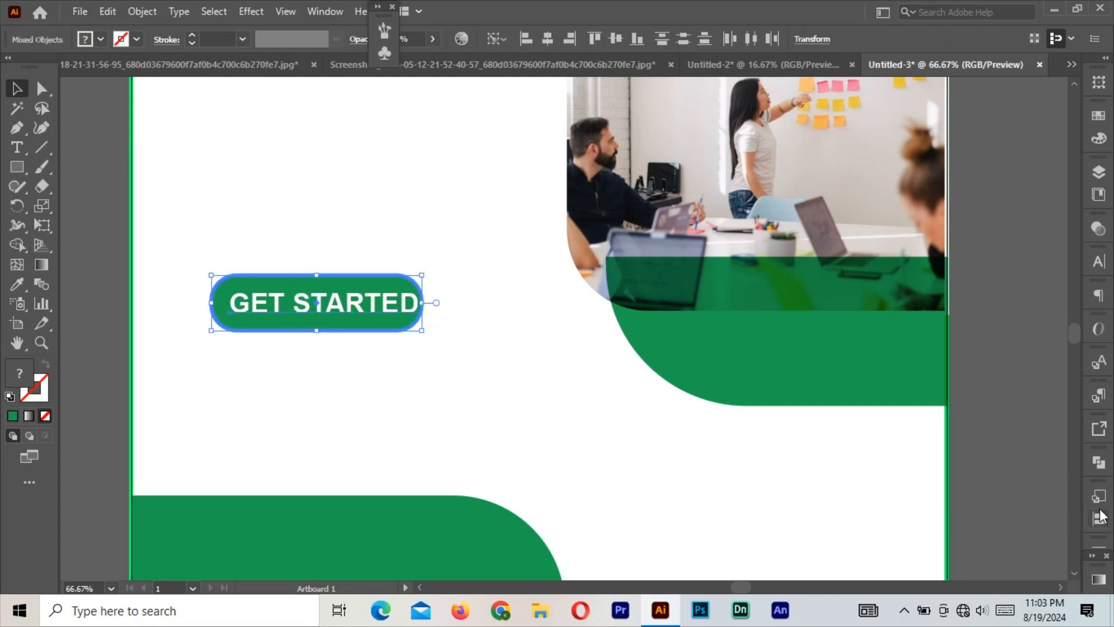
left_click(1099, 518)
left_click(937, 475)
left_click(1031, 477)
right_click(252, 298)
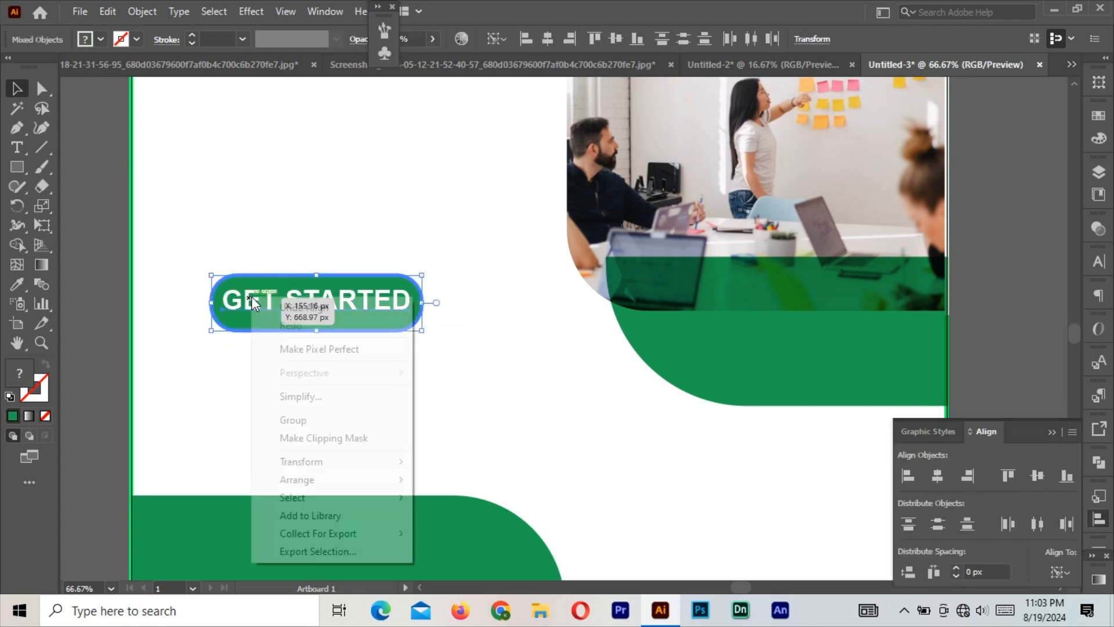
left_click(288, 419)
Ungroup, align again using the button shape as key object, and regroup button and text.
left_click(168, 348)
left_click(347, 291)
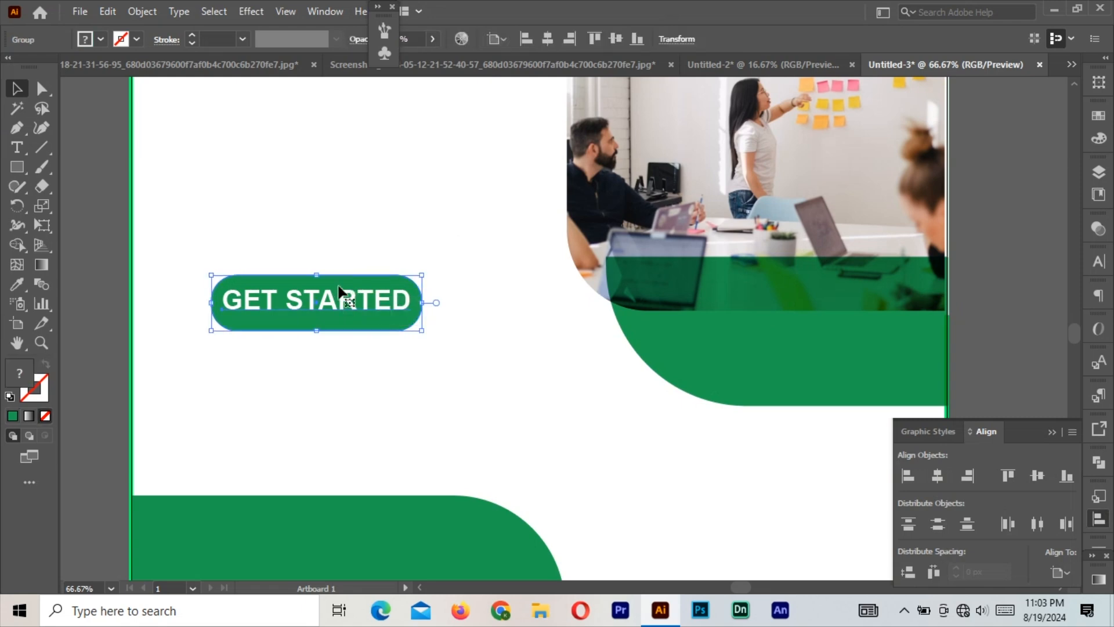
right_click(337, 289)
left_click(377, 425)
left_click(268, 316)
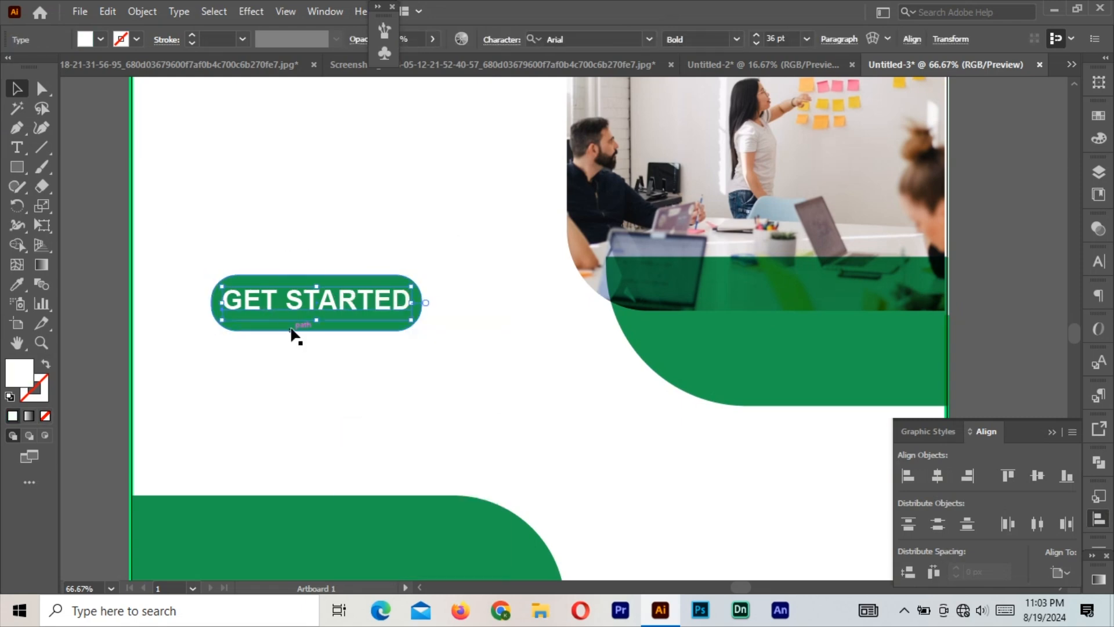
left_click(317, 326)
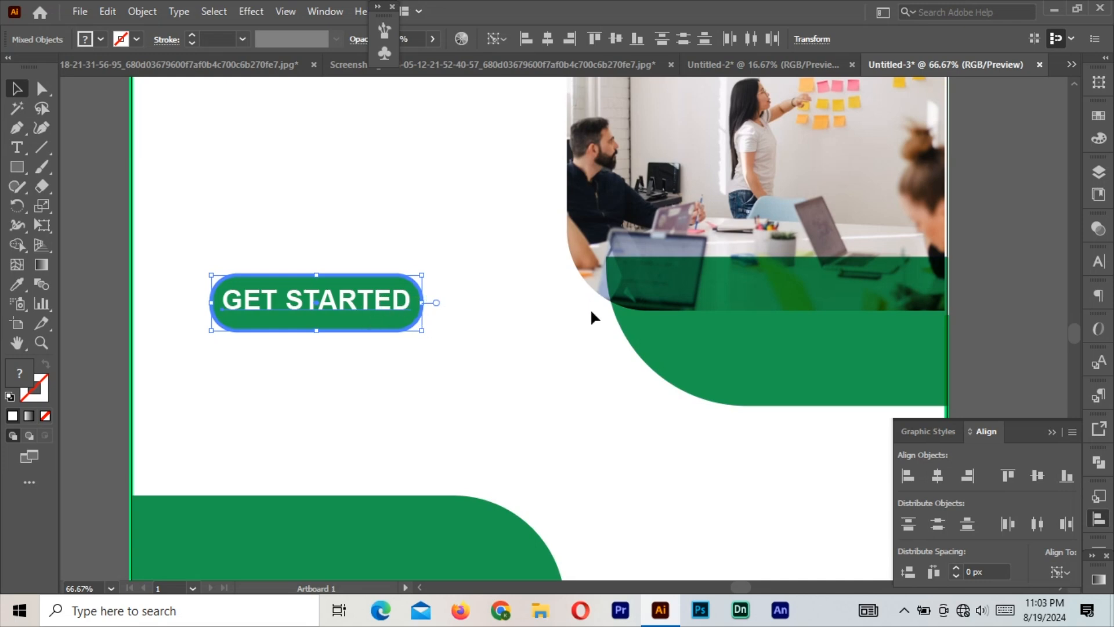
right_click(290, 301)
left_click(331, 424)
Enter the button group for editing, exit it, and ungroup the button and text again.
left_click(298, 279)
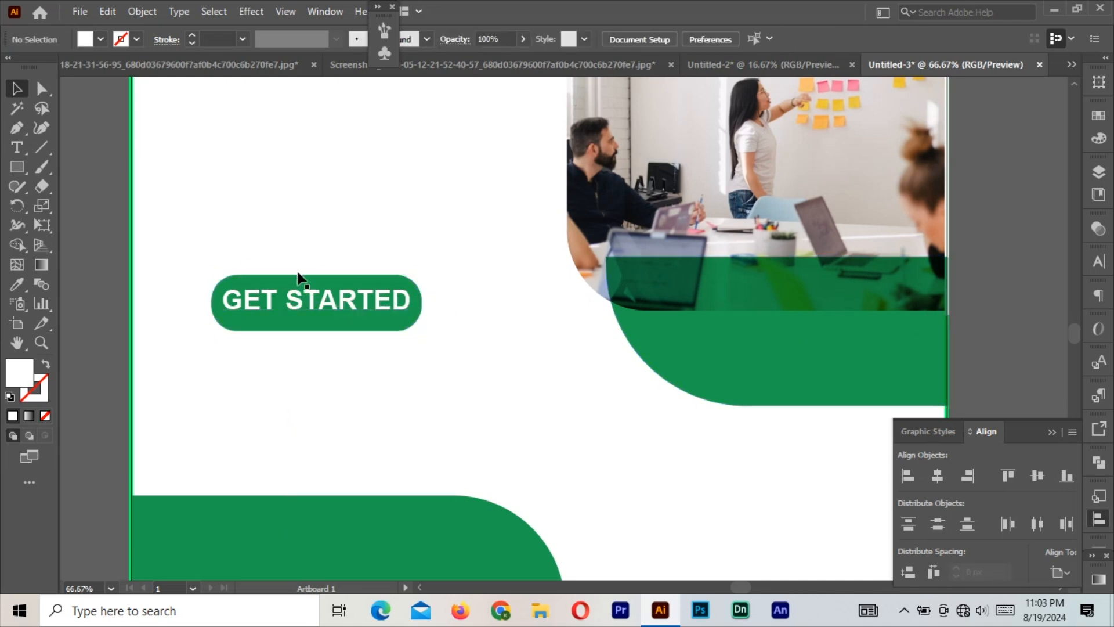
double_click(296, 294)
right_click(296, 286)
left_click(364, 315)
left_click(296, 288)
right_click(298, 276)
left_click(345, 412)
left_click(104, 232)
Make the button slightly taller and tilt button and text slightly counterclockwise with Free Transform.
left_click(273, 290)
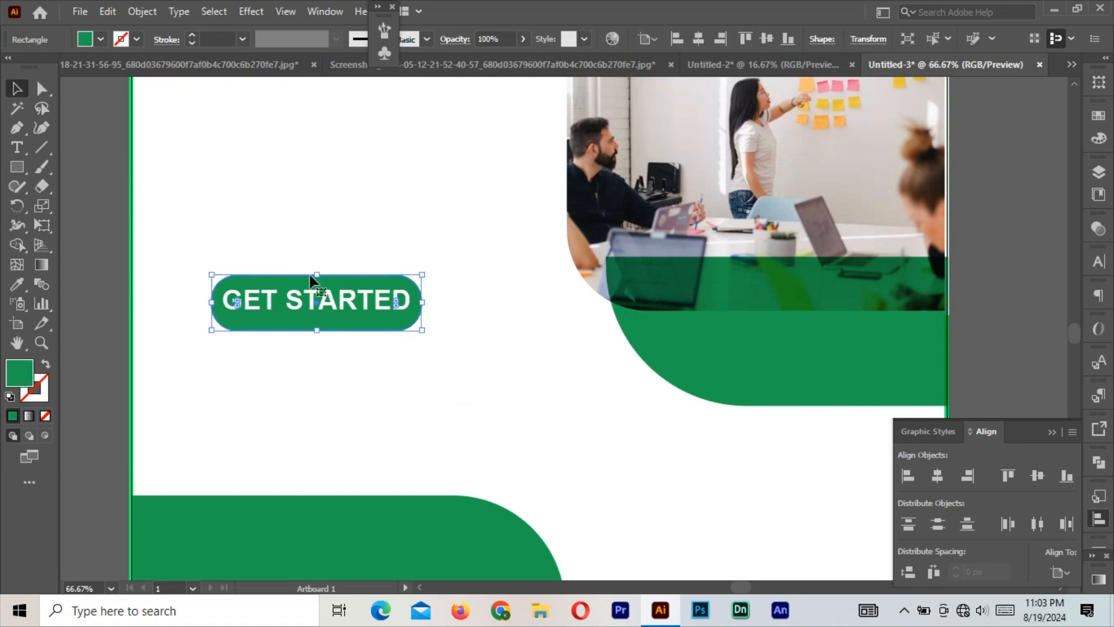
left_click_drag(317, 275, 316, 271)
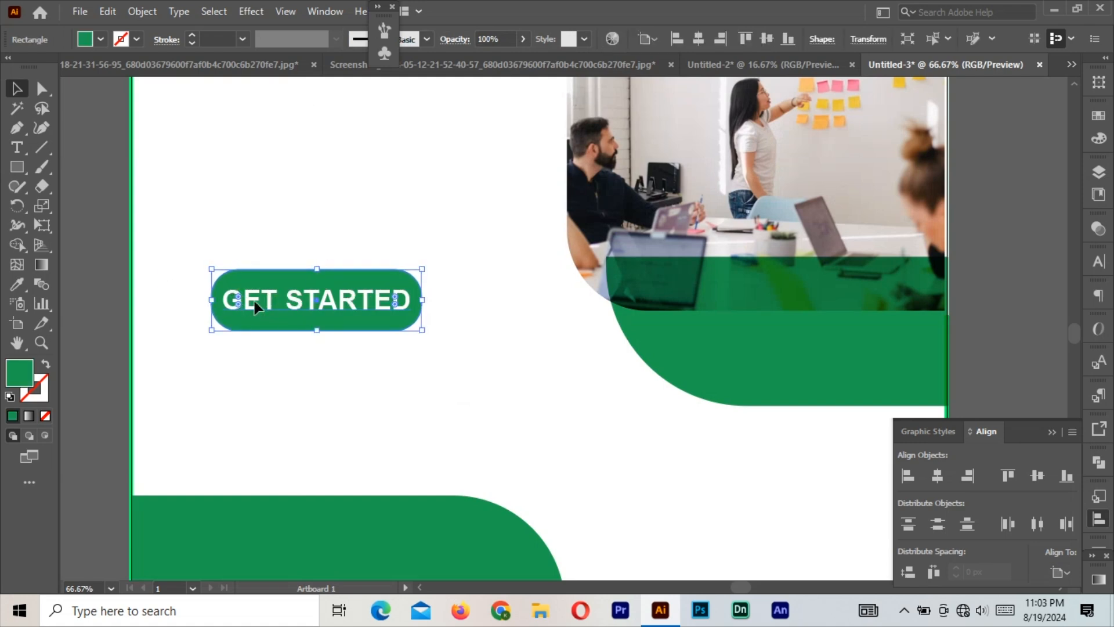
left_click(253, 301, "shift")
left_click(42, 225)
left_click_drag(216, 232, 154, 200)
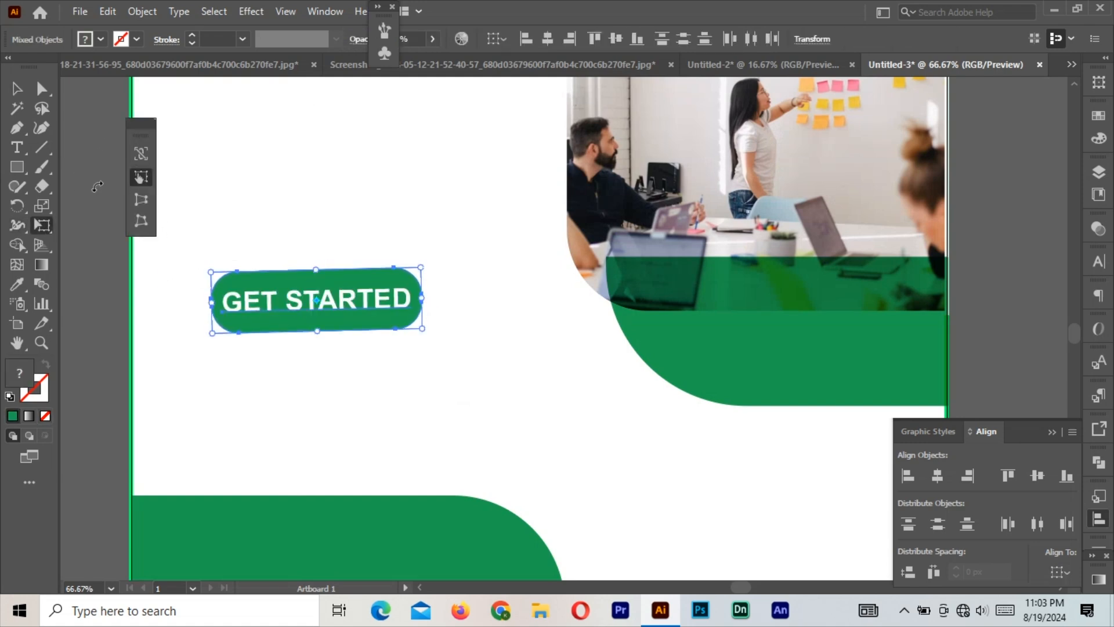
left_click_drag(148, 121, 66, 136)
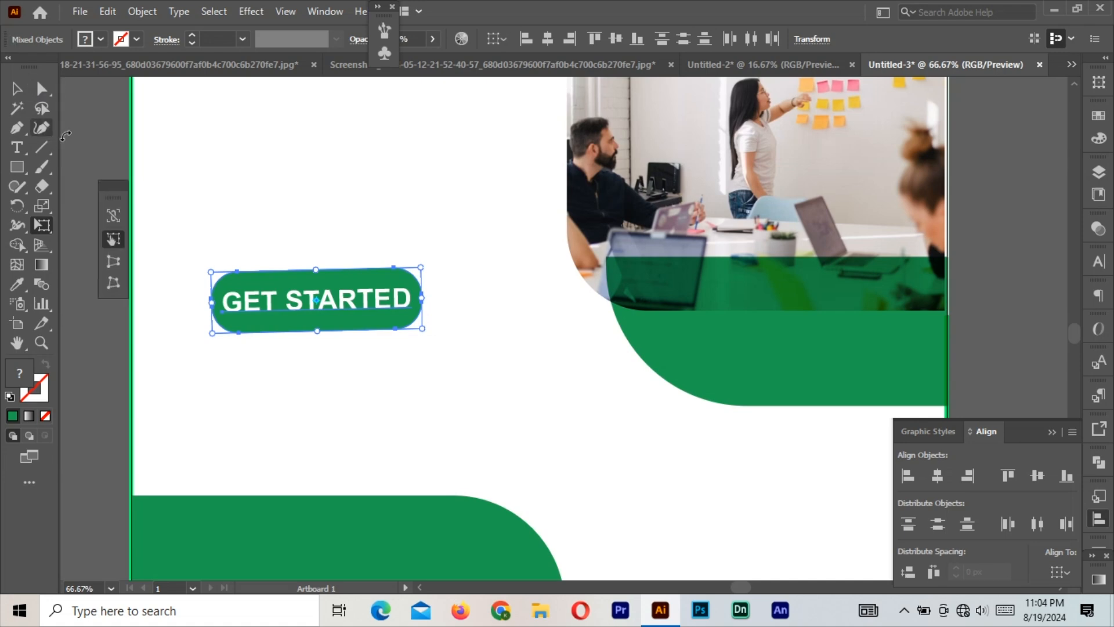
left_click_drag(115, 197, 91, 186)
Select the button and text, centre the text vertically, and group them.
key("v")
left_click(152, 152)
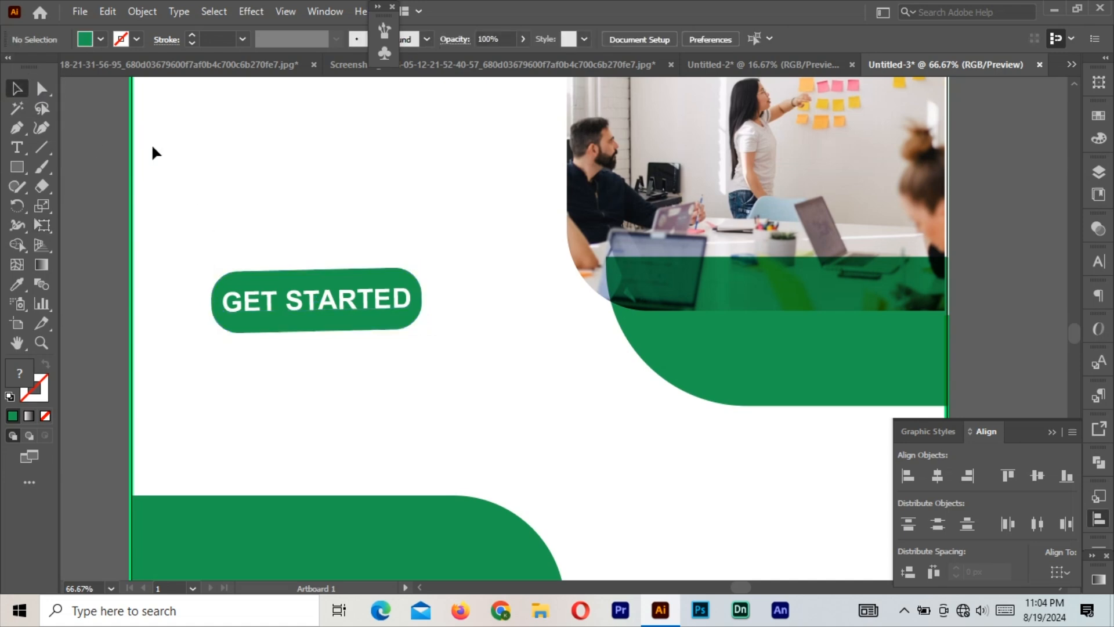
left_click_drag(207, 231, 377, 342)
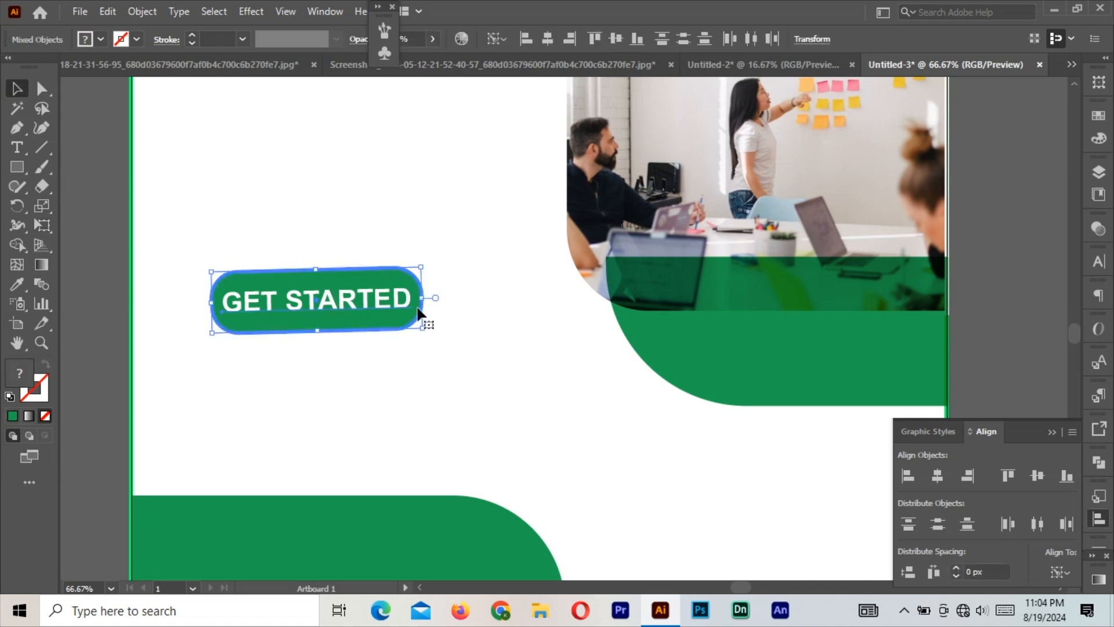
left_click(1042, 479)
right_click(356, 321)
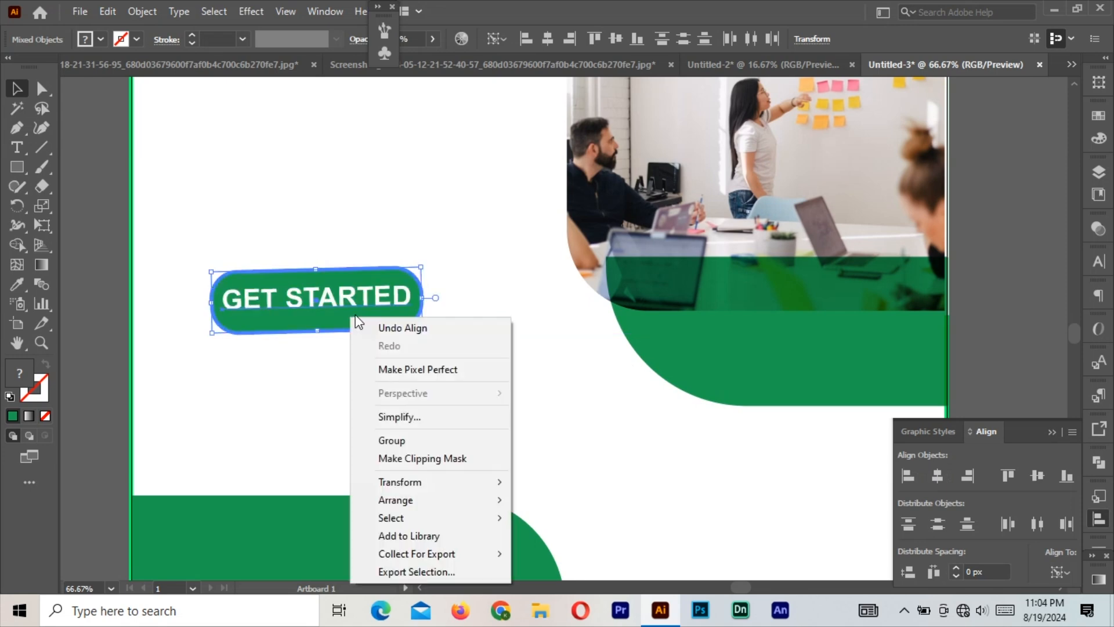
left_click(386, 437)
Undo the tilt and shrink the button group slightly to about 264 × 77 px.
key("ctrl+z")
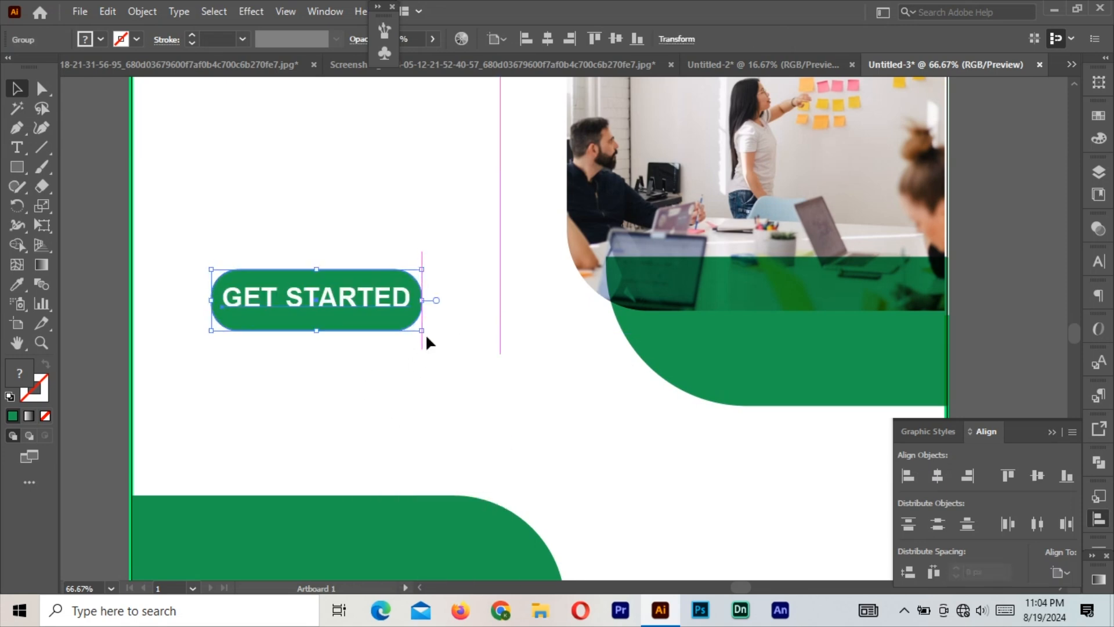
left_click(1041, 270)
left_click(403, 297)
left_click_drag(423, 270, 417, 271)
left_click(1028, 372)
left_click(1040, 434)
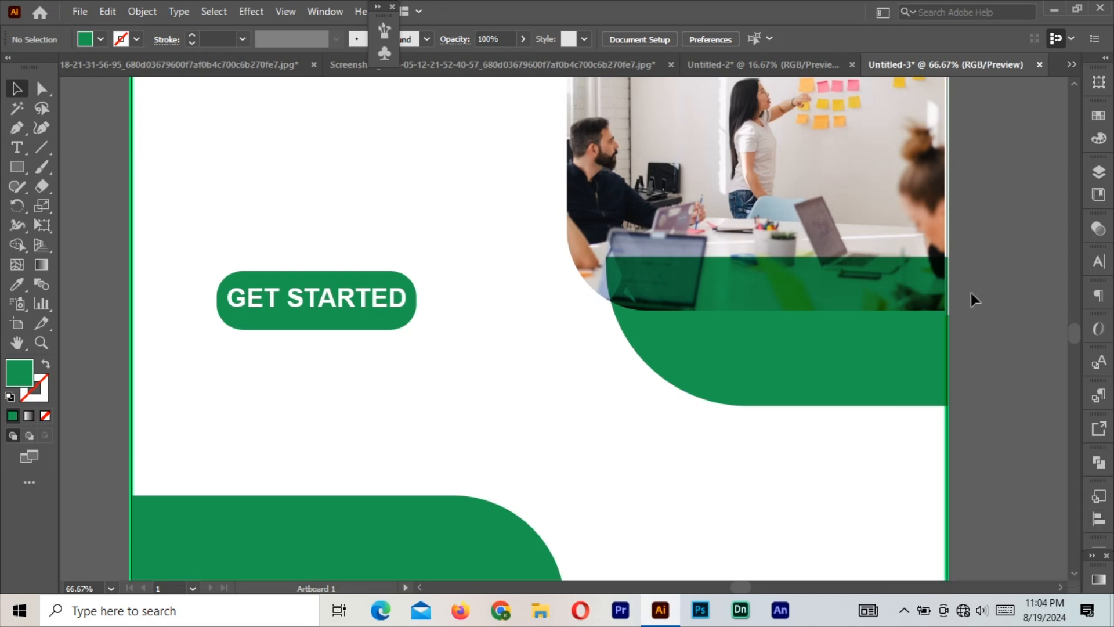
key("ctrl+minus")
key("ctrl+minus")
Type 'creative' followed by a line break in a new heading text object.
left_click_drag(674, 182, 630, 246)
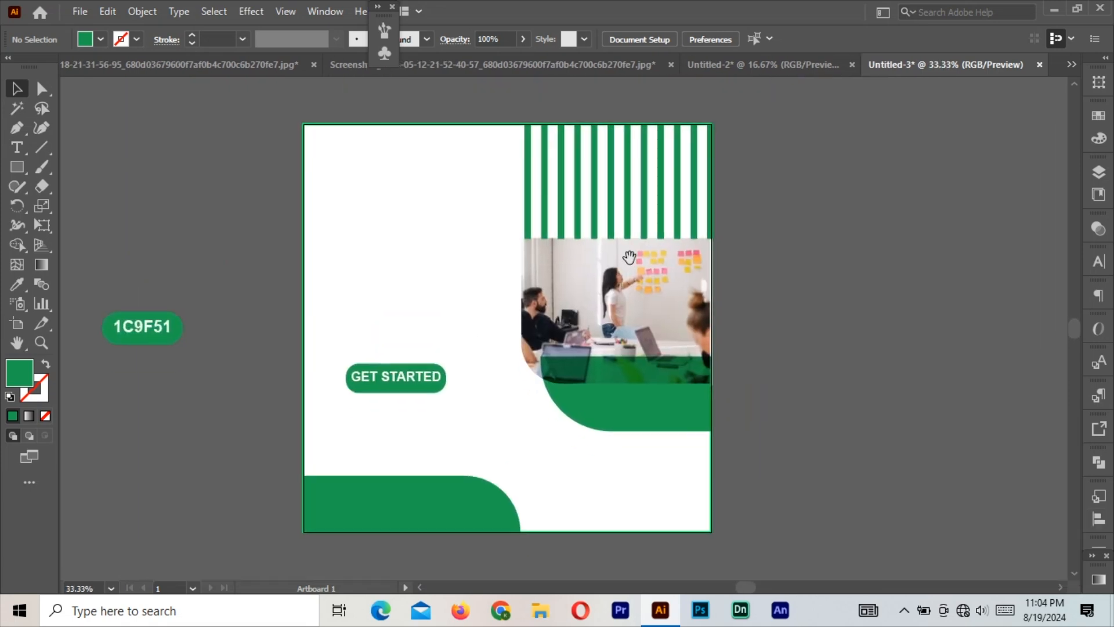
left_click(18, 149)
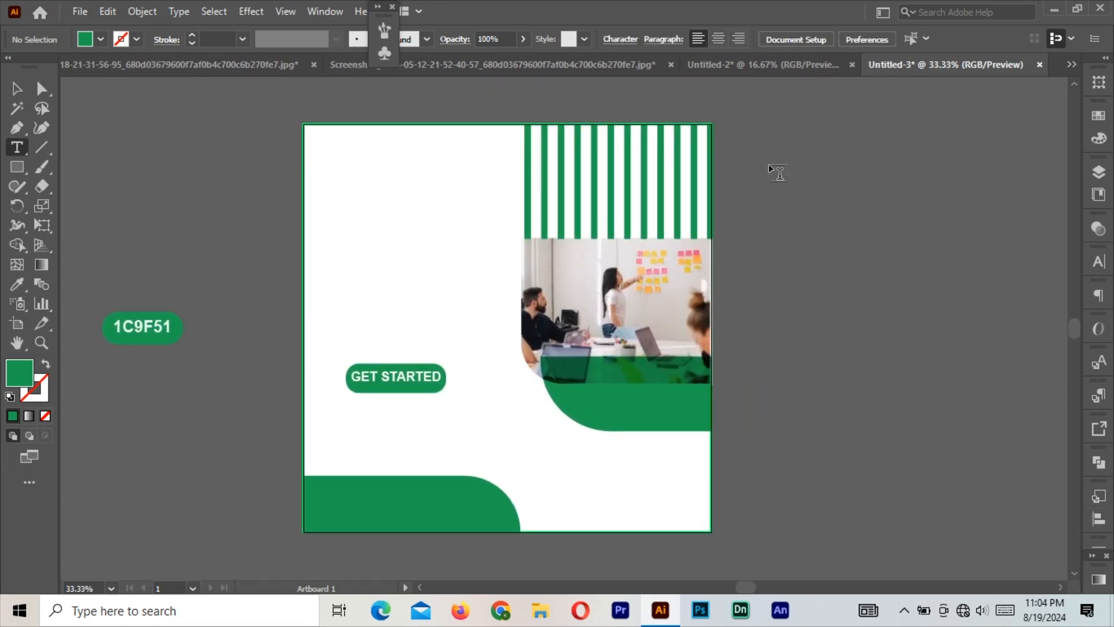
left_click(751, 165)
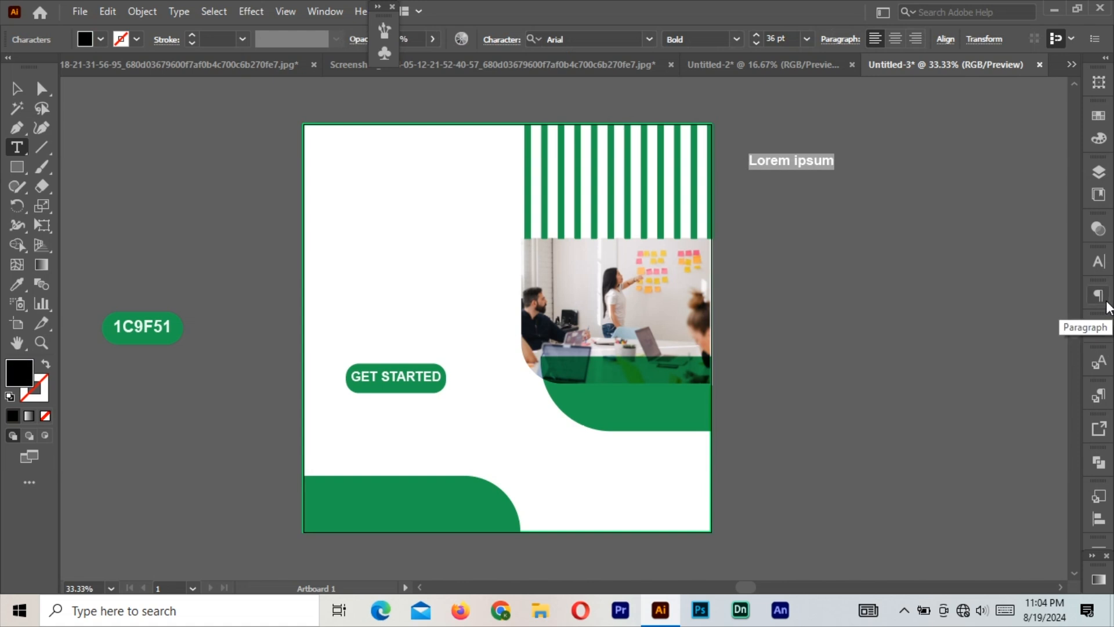
type("cr")
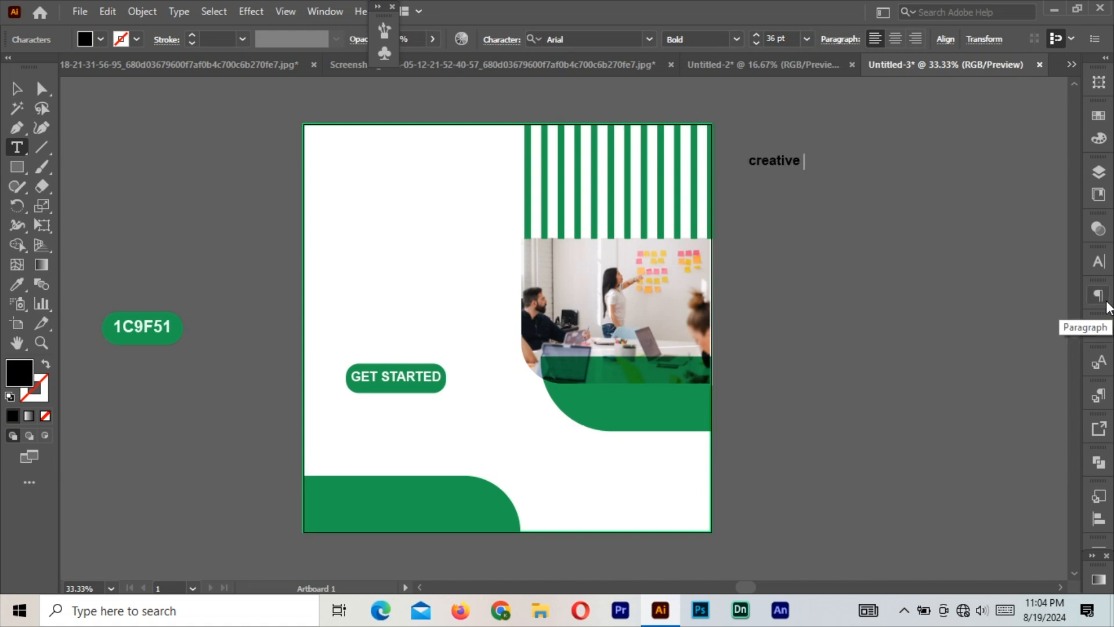
type("eative")
key("Return")
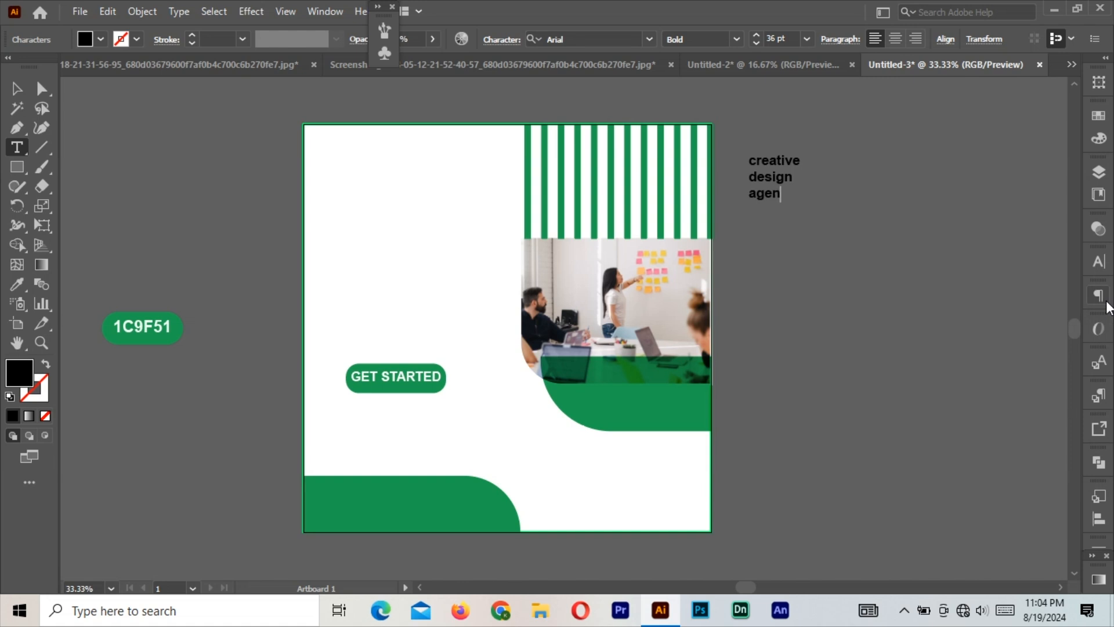
left_click(16, 88)
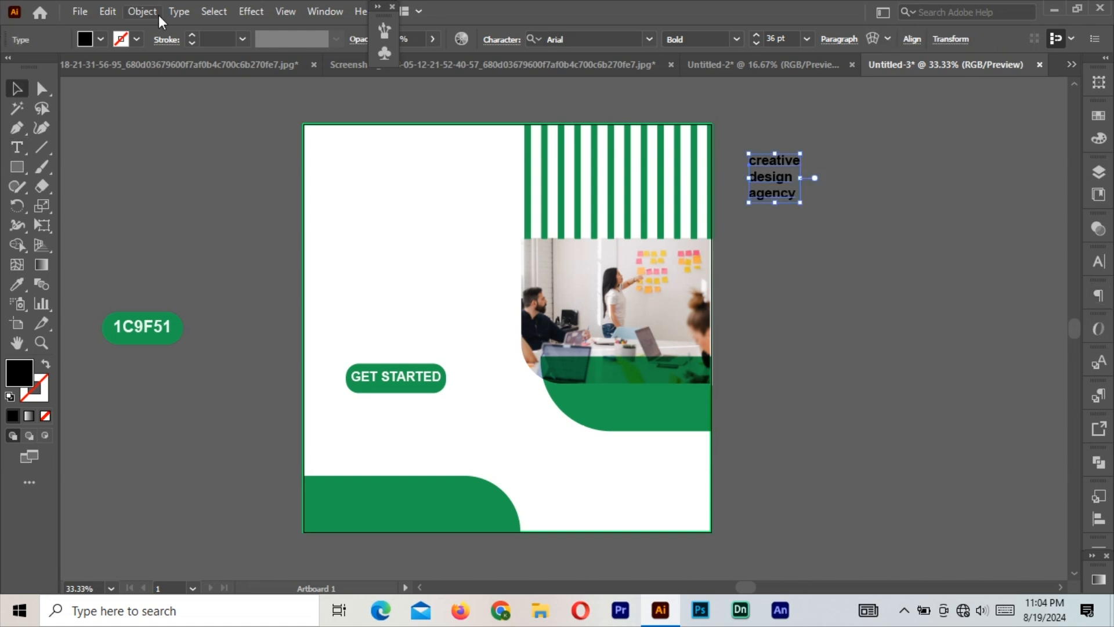
Convert the heading to uppercase at 72 pt and move it onto the artboard's left side.
left_click(179, 12)
mouse_move(348, 262)
left_click(445, 264)
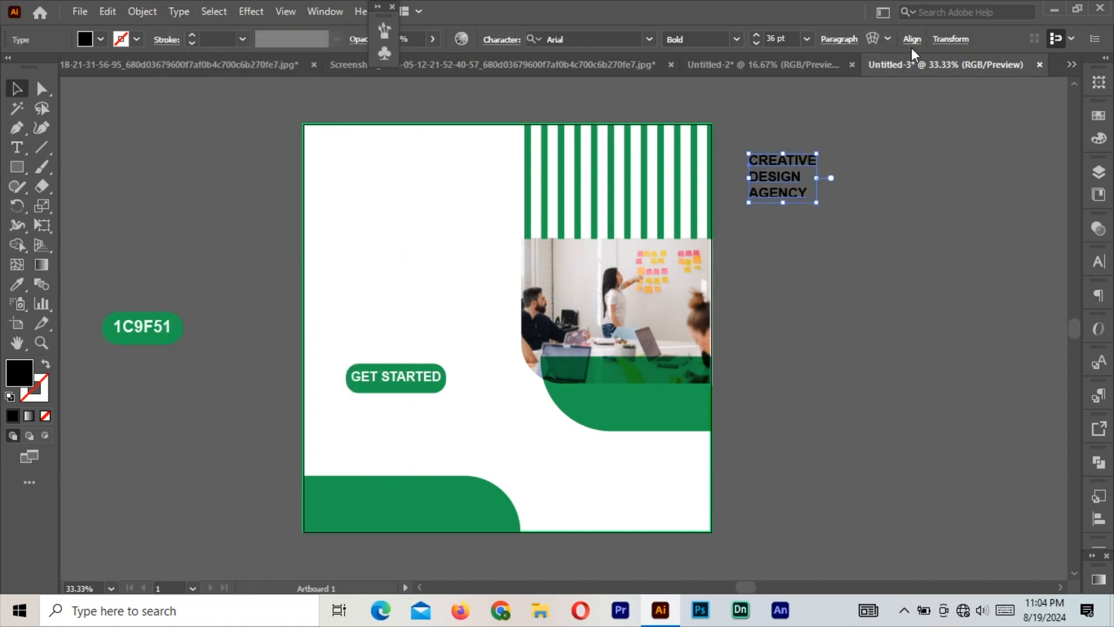
left_click(806, 39)
left_click(811, 304)
left_click_drag(831, 164, 434, 230)
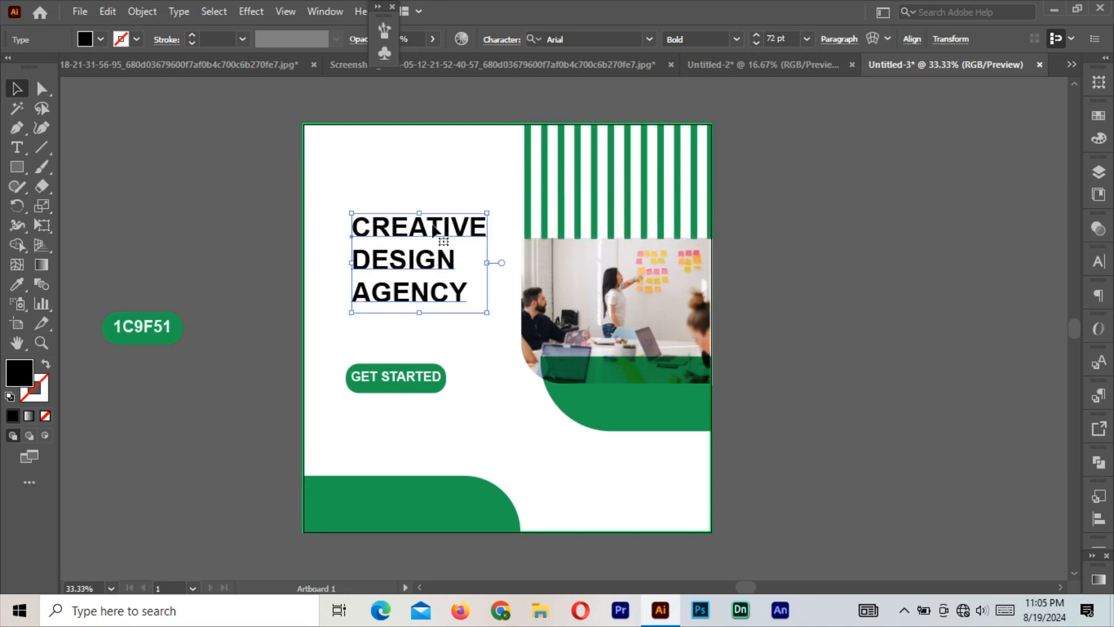
Set the heading to Arial Narrow and make DESIGN AGENCY bold in the badge's green.
left_click(737, 39)
left_click(694, 54)
key("t")
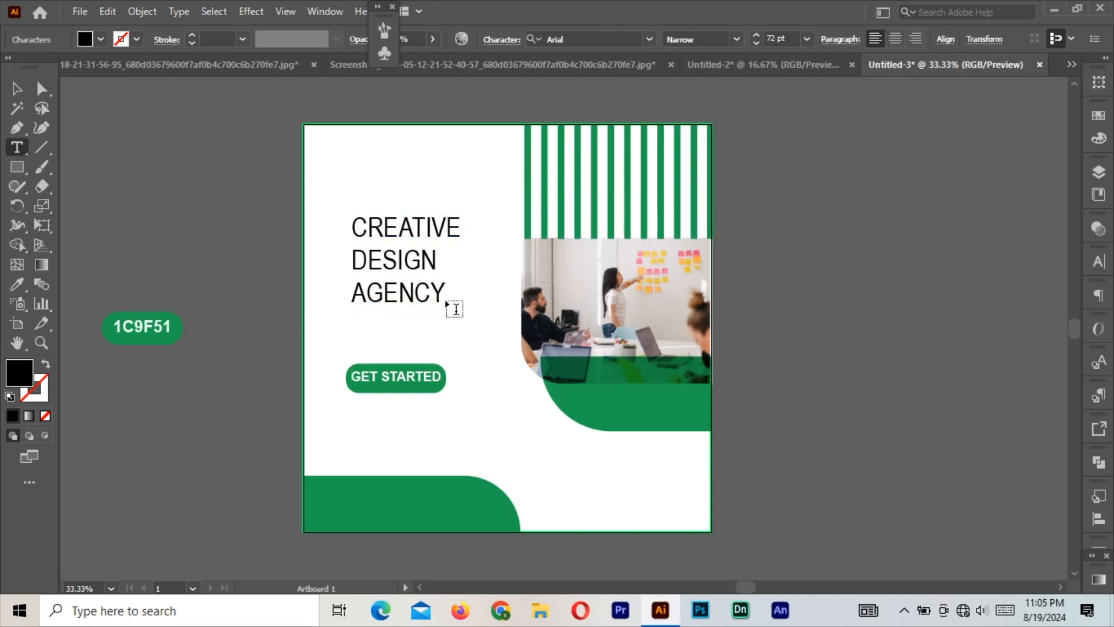
left_click_drag(456, 309, 346, 257)
left_click(735, 39)
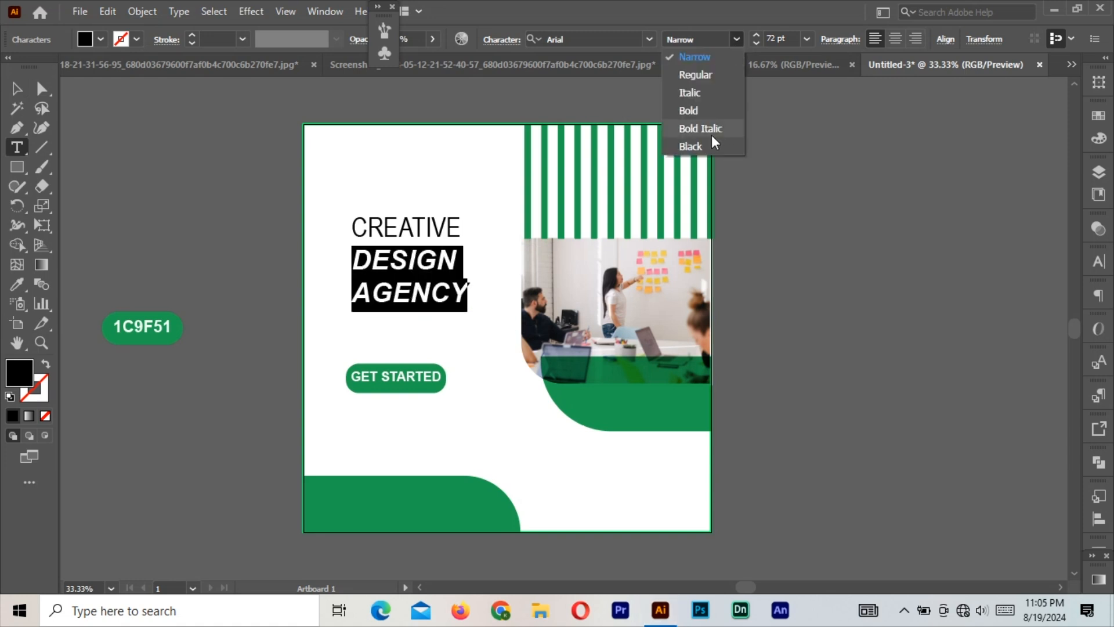
left_click(688, 110)
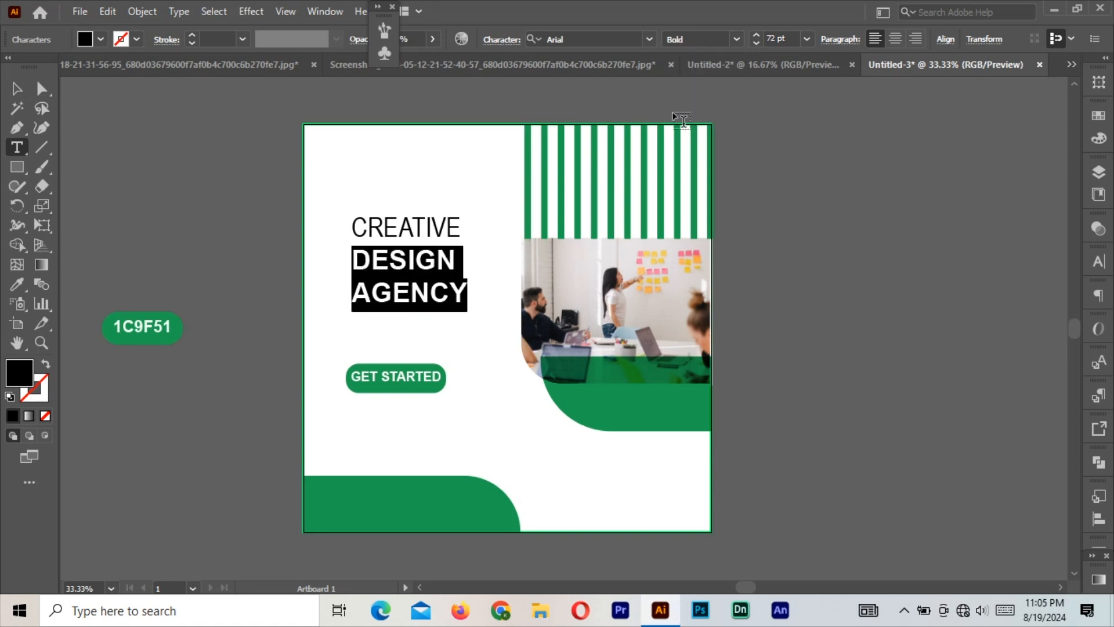
left_click(105, 321)
left_click(16, 93)
left_click(240, 260)
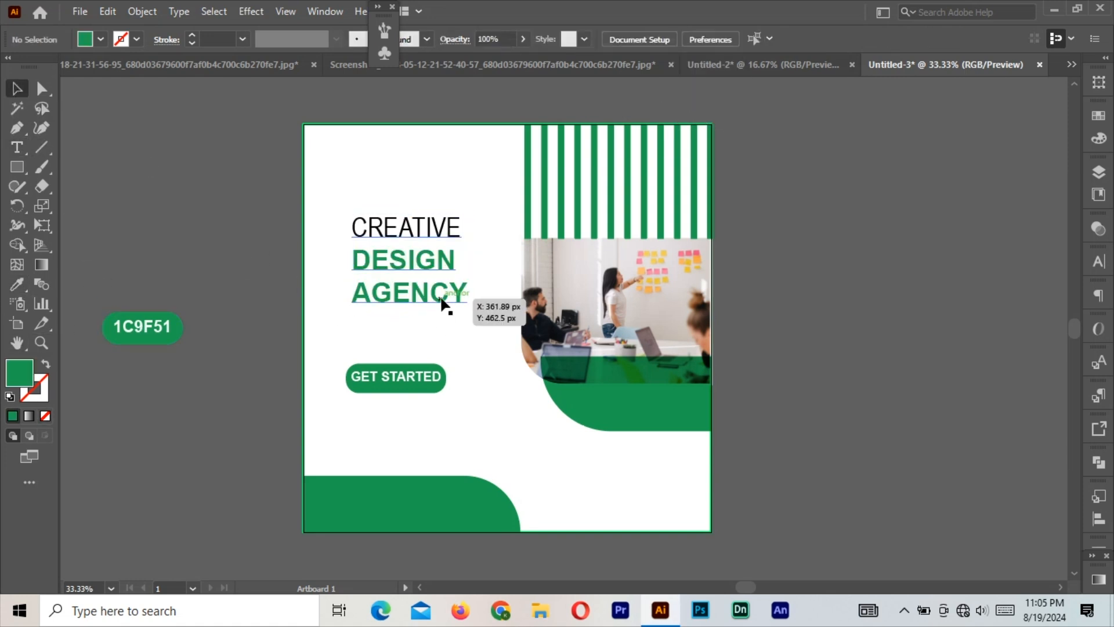
Set the heading's letter spacing (tracking) to 50.
left_click(444, 299)
left_click_drag(468, 314, 497, 268)
key("ctrl+z")
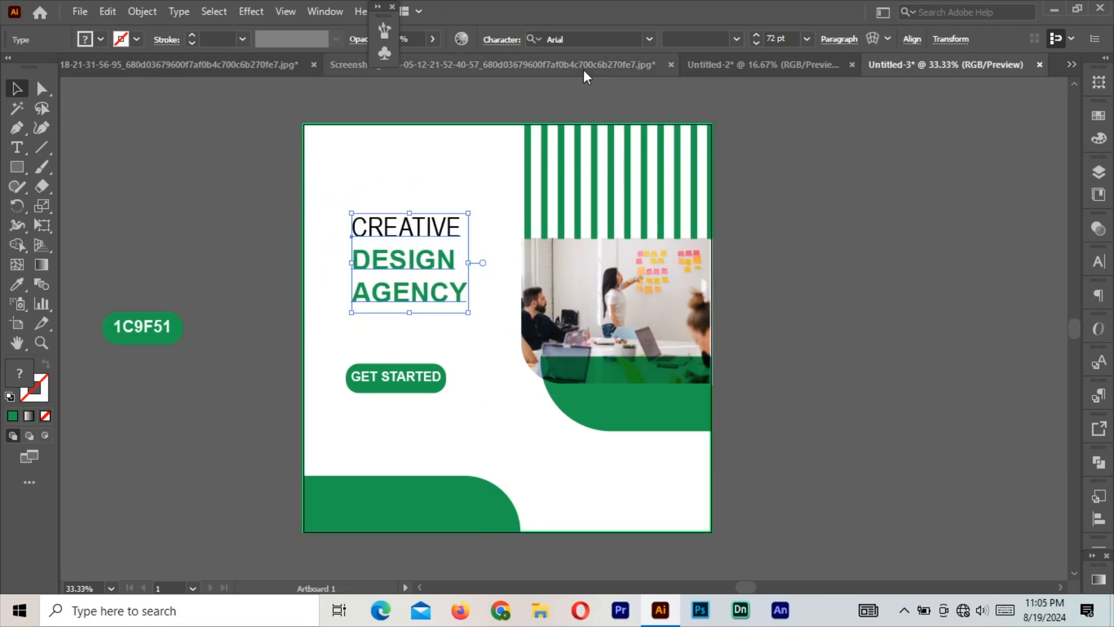
left_click(505, 38)
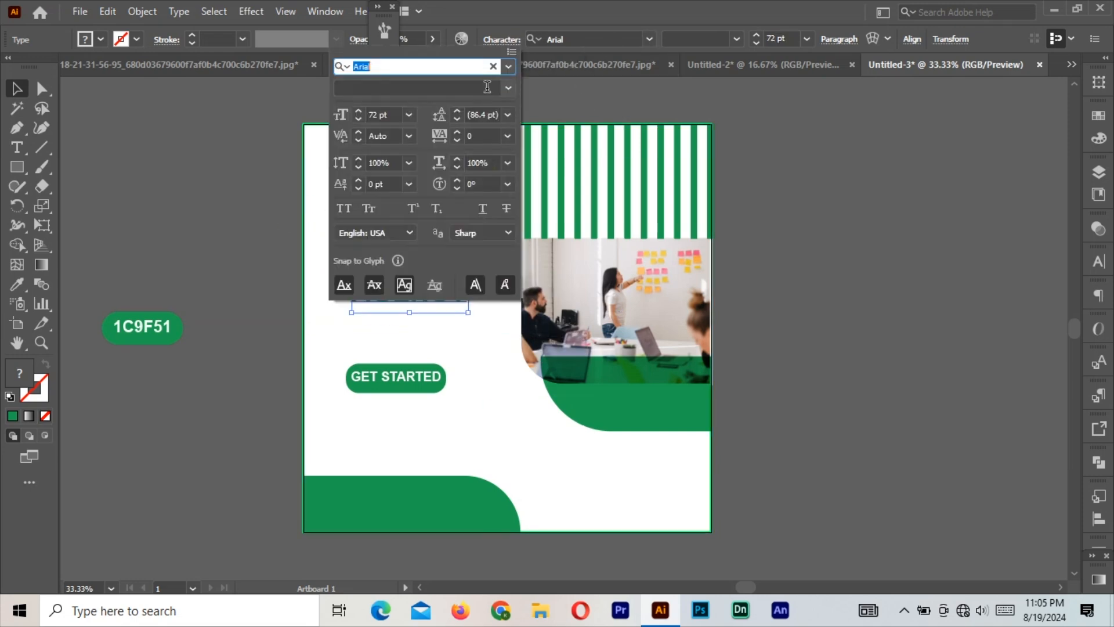
left_click(505, 136)
left_click(523, 340)
left_click(234, 217)
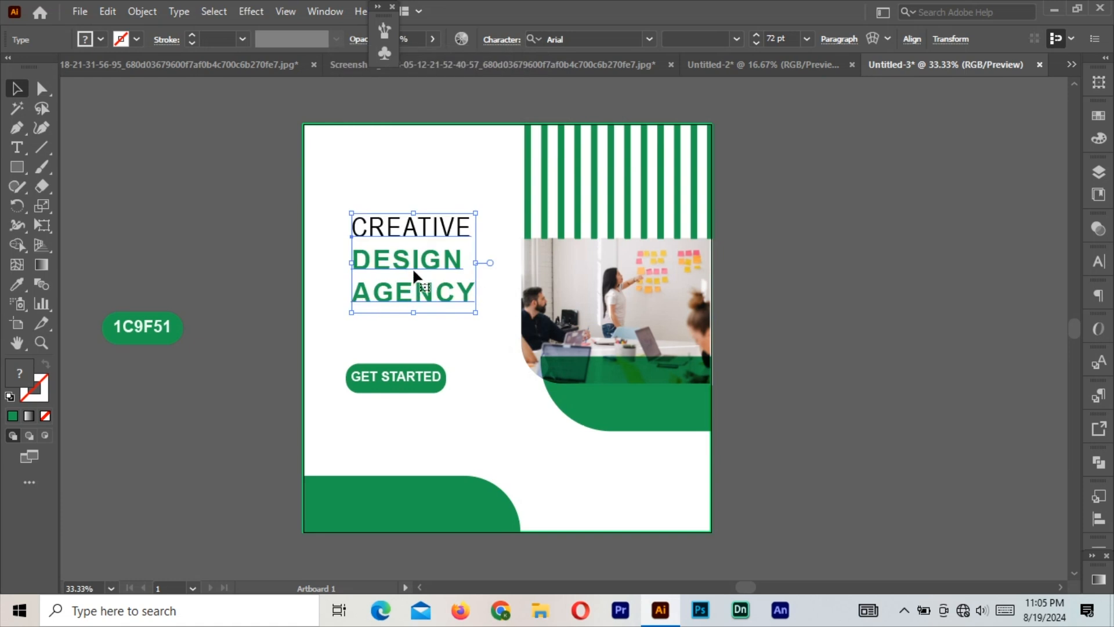
Resize the heading and position it above the GET STARTED button.
left_click_drag(477, 312, 505, 325)
mouse_move(479, 264)
left_mouse_down()
mouse_move(490, 263)
mouse_move(485, 278)
mouse_move(486, 258)
left_mouse_up()
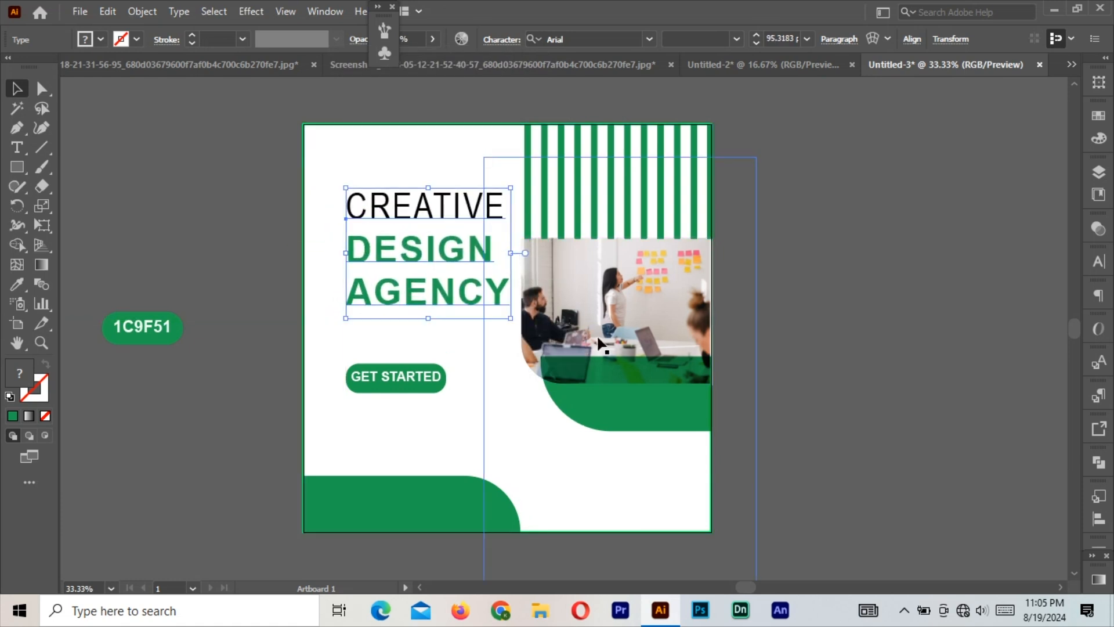
left_click(769, 323)
left_click(475, 284)
left_click_drag(512, 320, 510, 314)
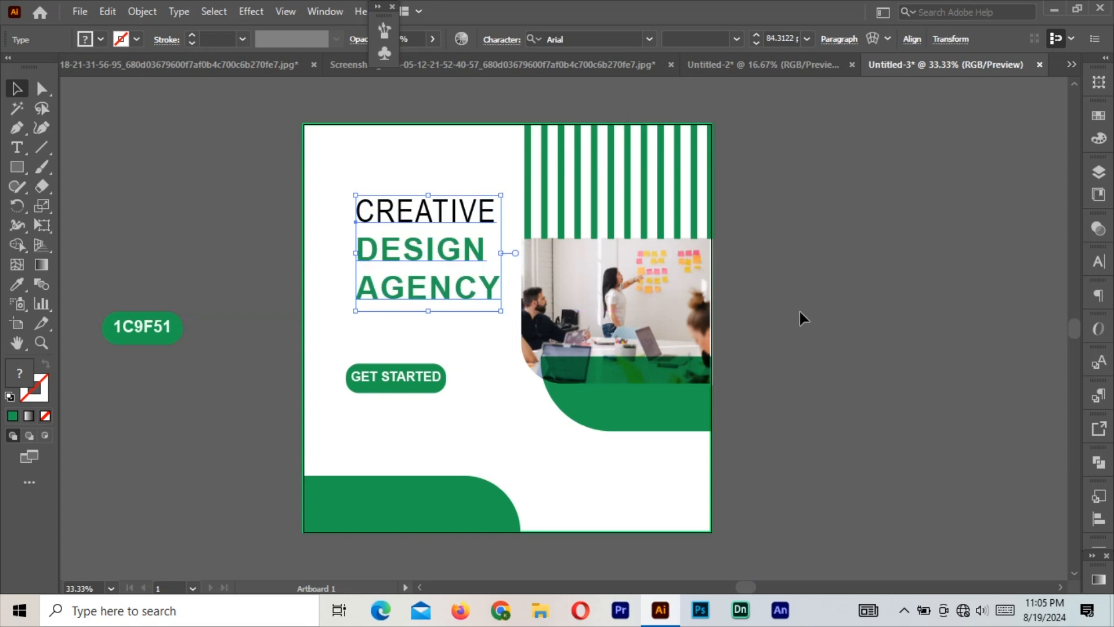
left_click(801, 316)
Draw a green hexagon beside the artboard with the Polygon tool.
left_click_drag(23, 181, 74, 226)
mouse_move(187, 147)
left_mouse_down()
mouse_move(176, 177)
mouse_move(194, 212)
mouse_move(253, 141)
left_mouse_up()
key("Up")
Turn the hexagon into a green outline and rotate it so it sits level.
left_click(46, 364)
left_click(16, 88)
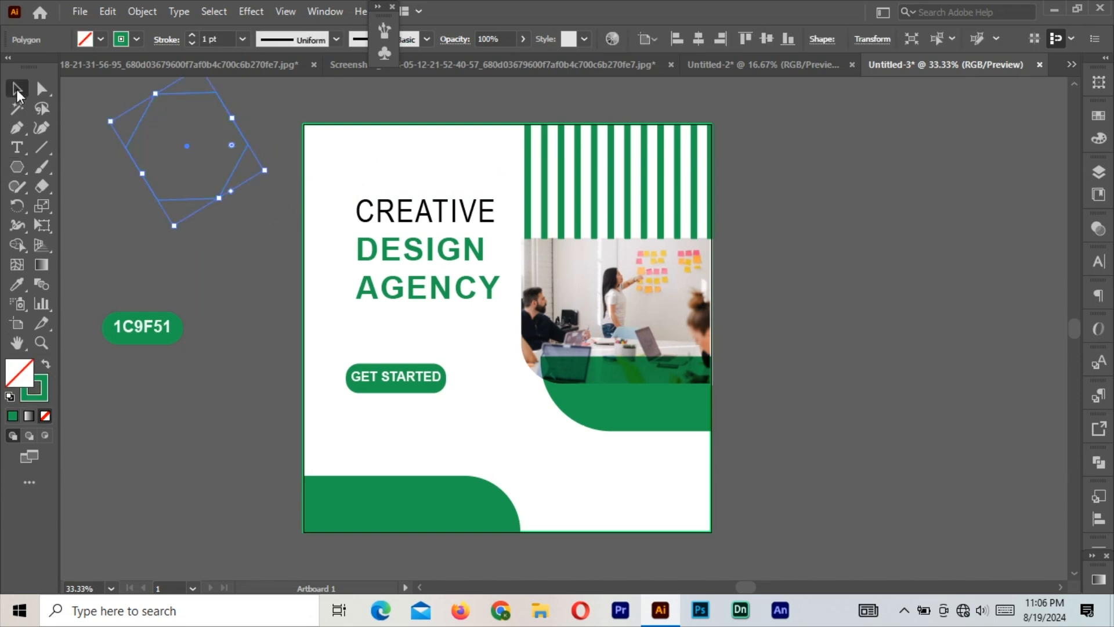
left_click(245, 233)
left_click(224, 107)
left_click_drag(268, 175, 265, 132)
left_click(145, 185)
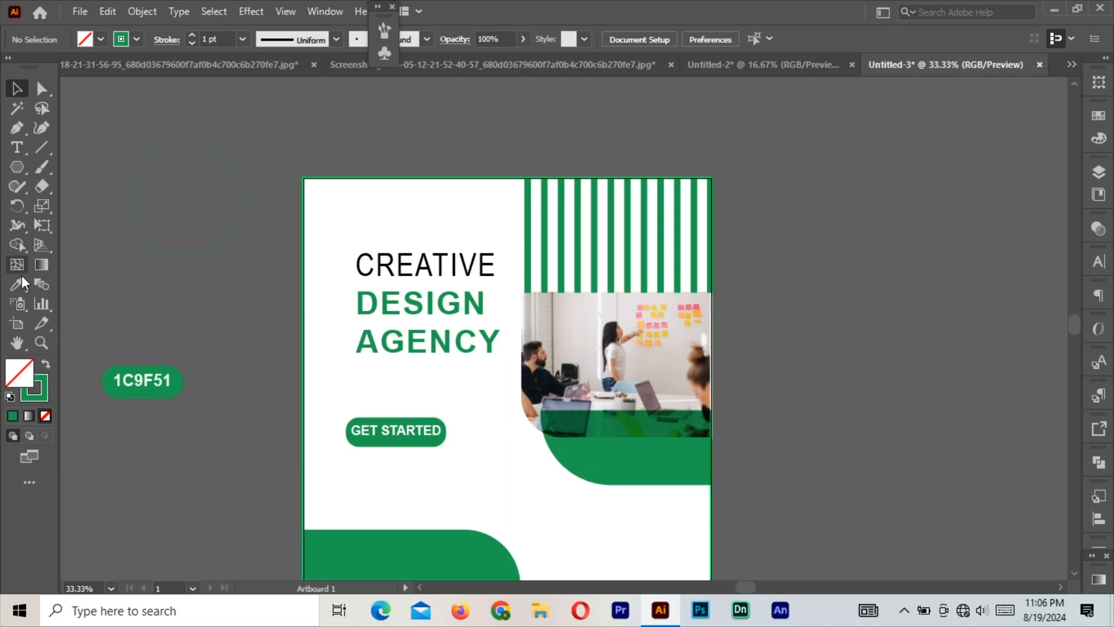
Add a letter N in the badge's green, enlarged and moved into the hexagon.
left_click(21, 149)
left_click(307, 121)
type("N")
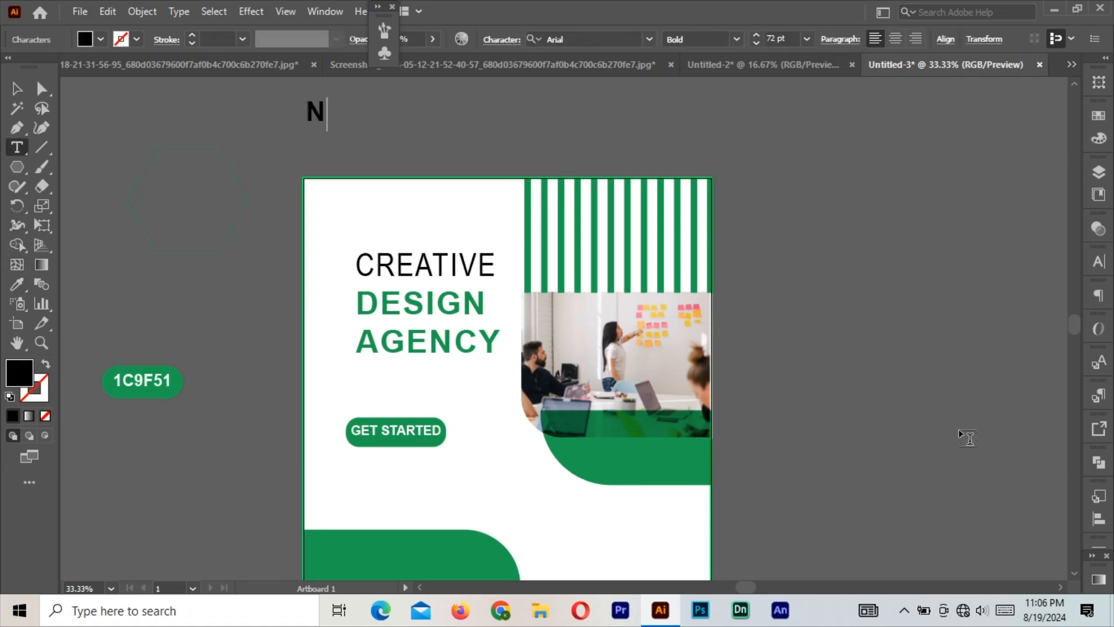
key("Escape")
left_click(18, 285)
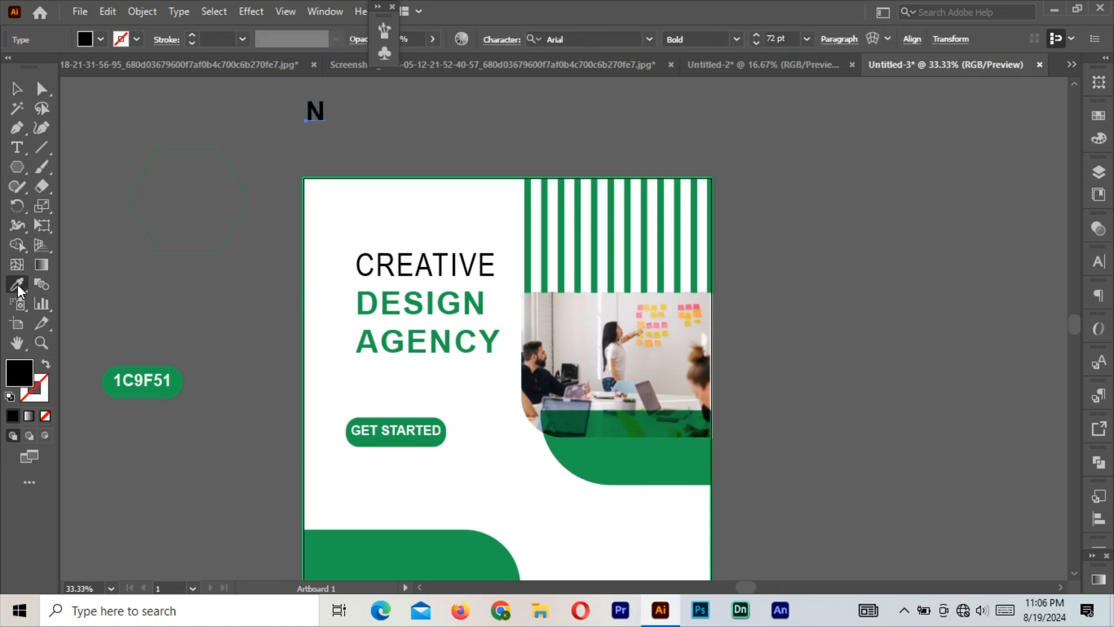
left_click(155, 374)
key("v")
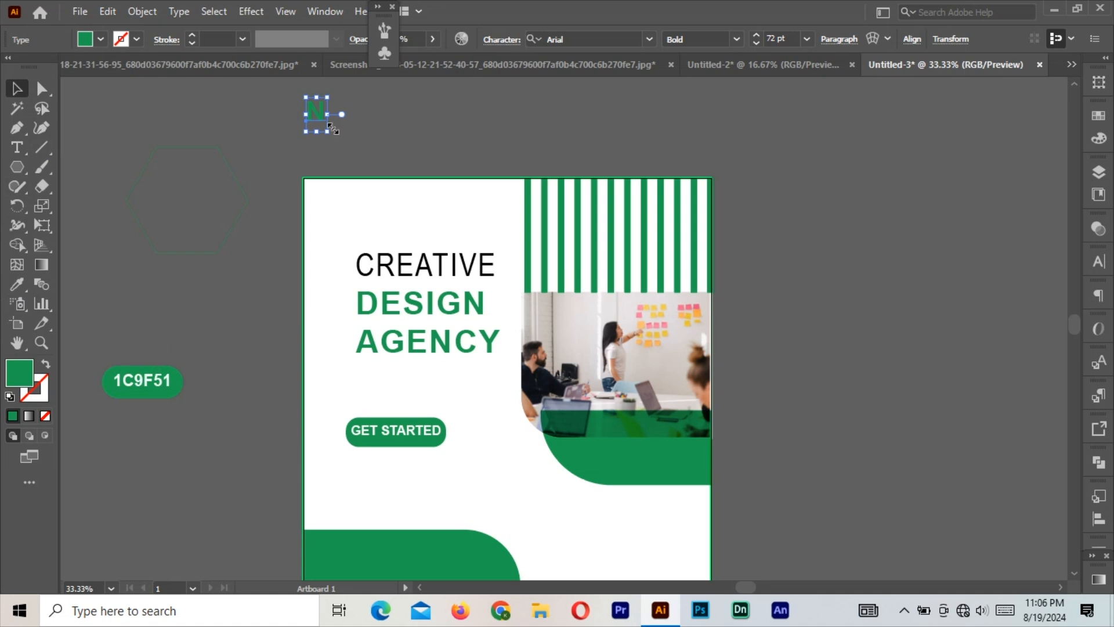
left_click_drag(328, 134, 189, 200)
Shrink the hexagon around its centre and thicken its outline to 5 pt.
left_click(209, 147)
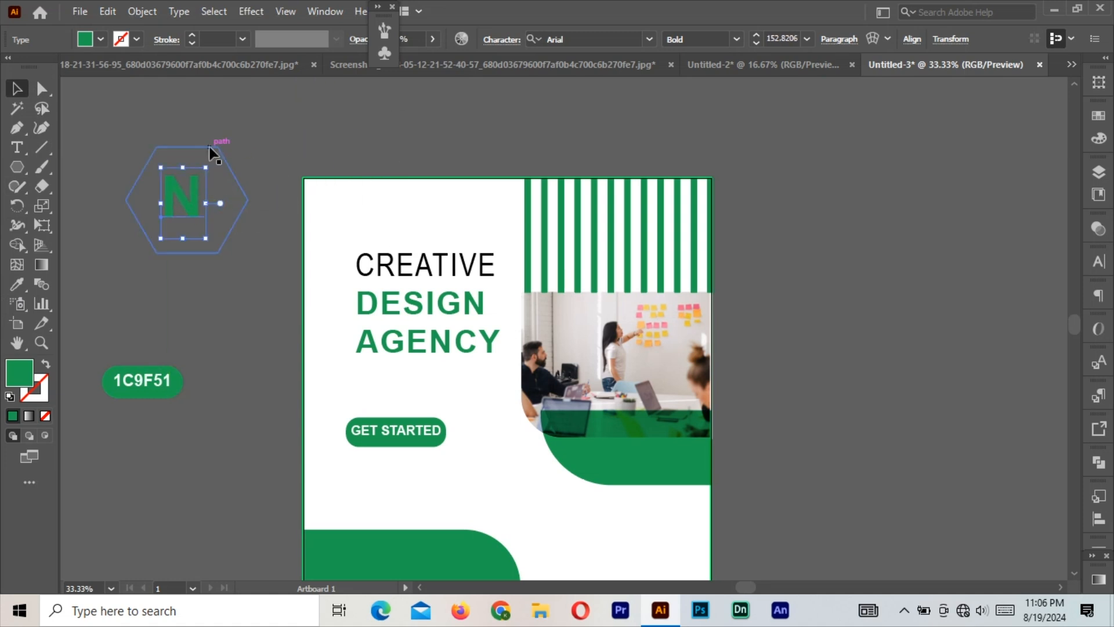
left_click_drag(249, 148, 237, 157)
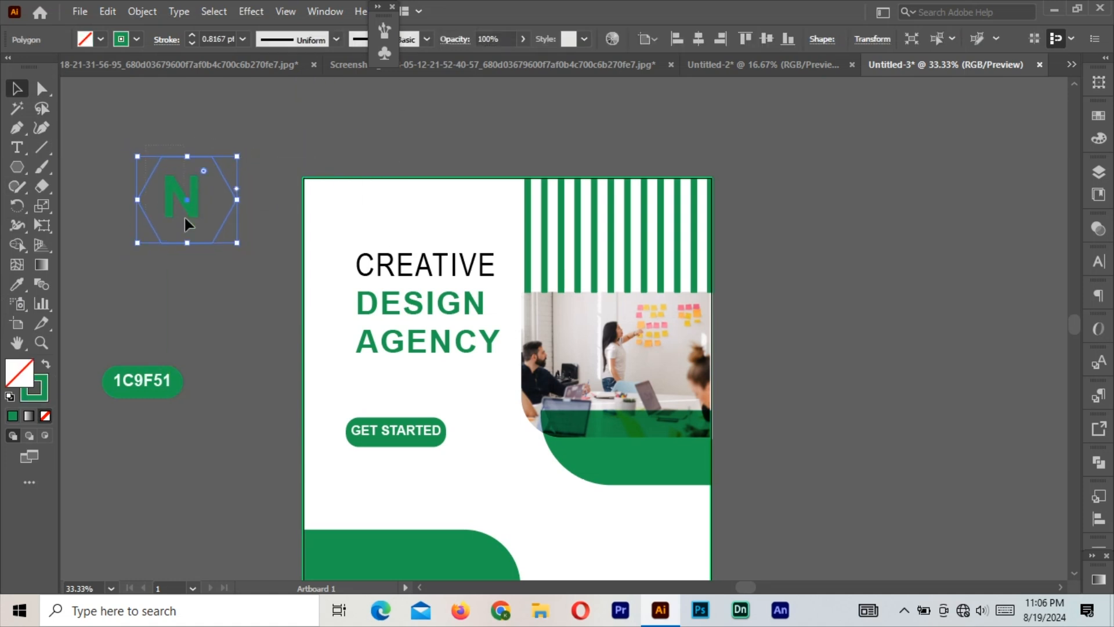
left_click(185, 218, "shift")
left_click(194, 159)
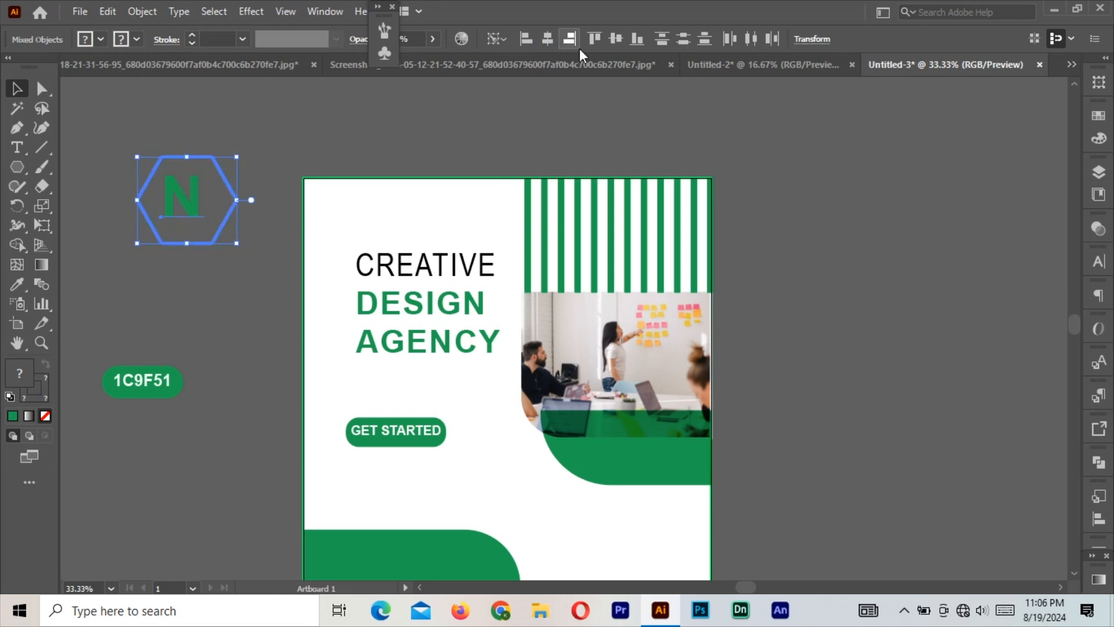
left_click(250, 134)
left_click(214, 163)
left_click(191, 35)
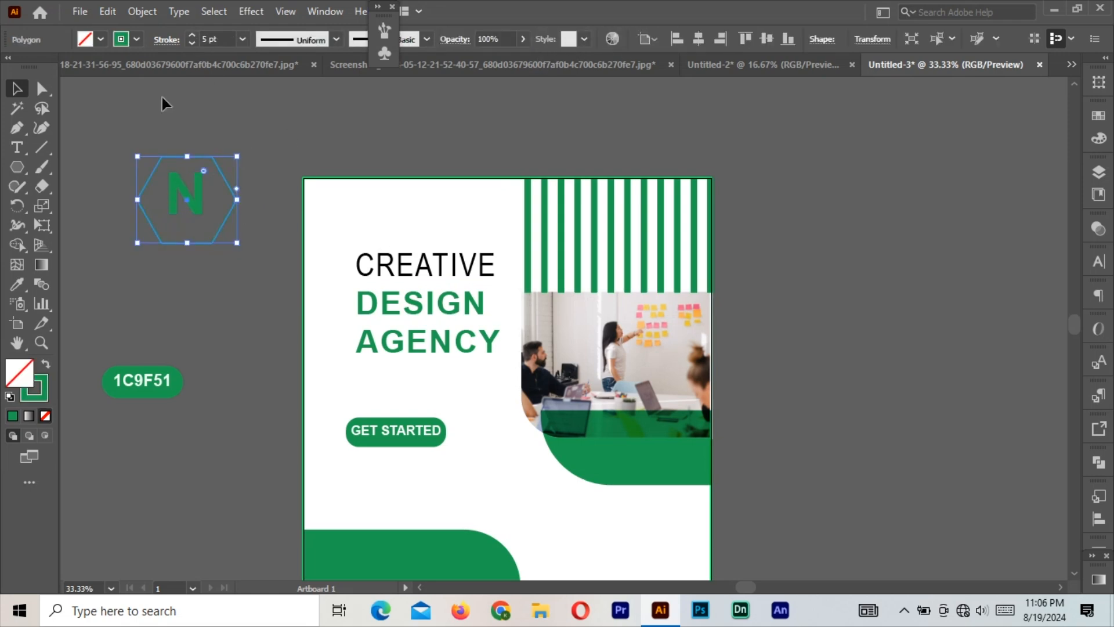
Shrink the hexagon further and centre the N vertically within it.
left_click_drag(162, 97, 202, 251)
left_click(259, 179)
left_click(199, 157)
left_click_drag(237, 156, 227, 168)
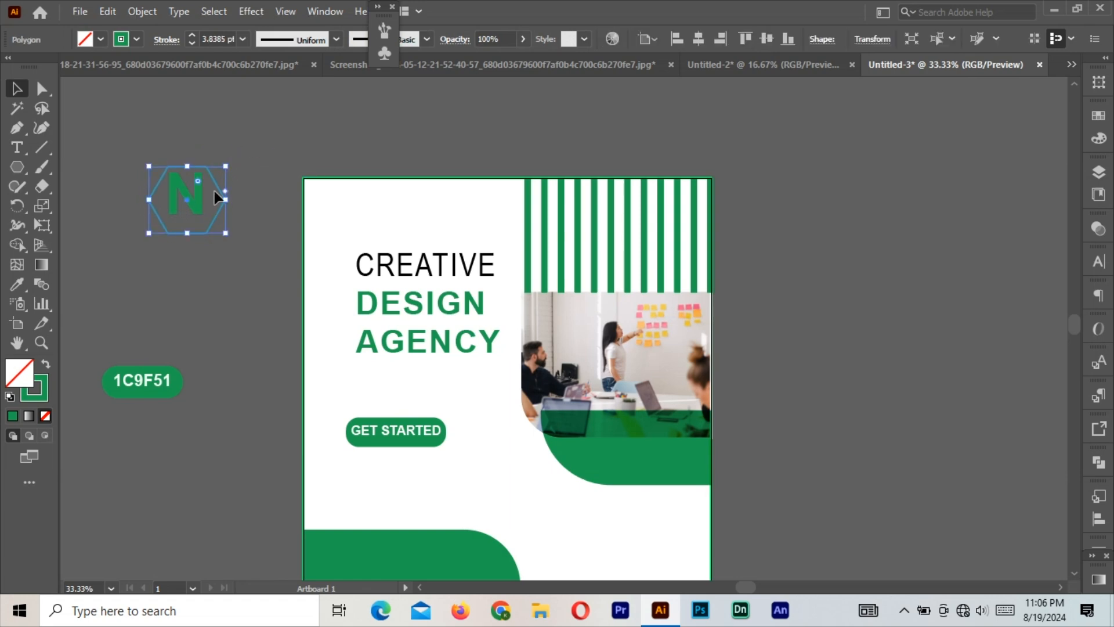
left_click_drag(191, 242, 191, 243)
left_click(206, 166)
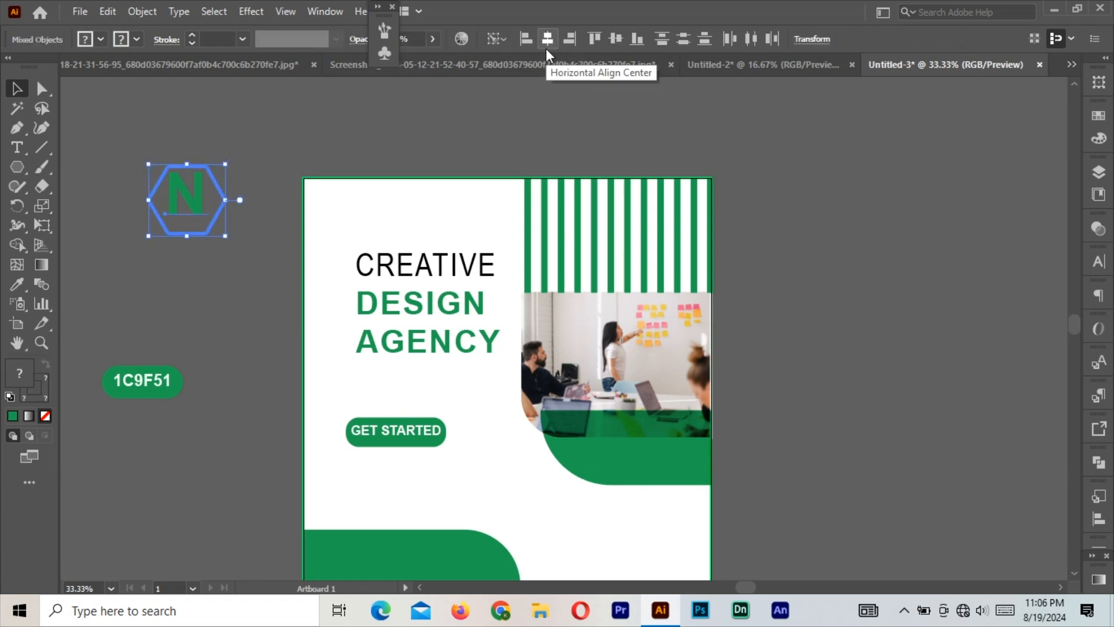
left_click(614, 39)
left_click(301, 129)
left_click_drag(192, 201, 192, 228)
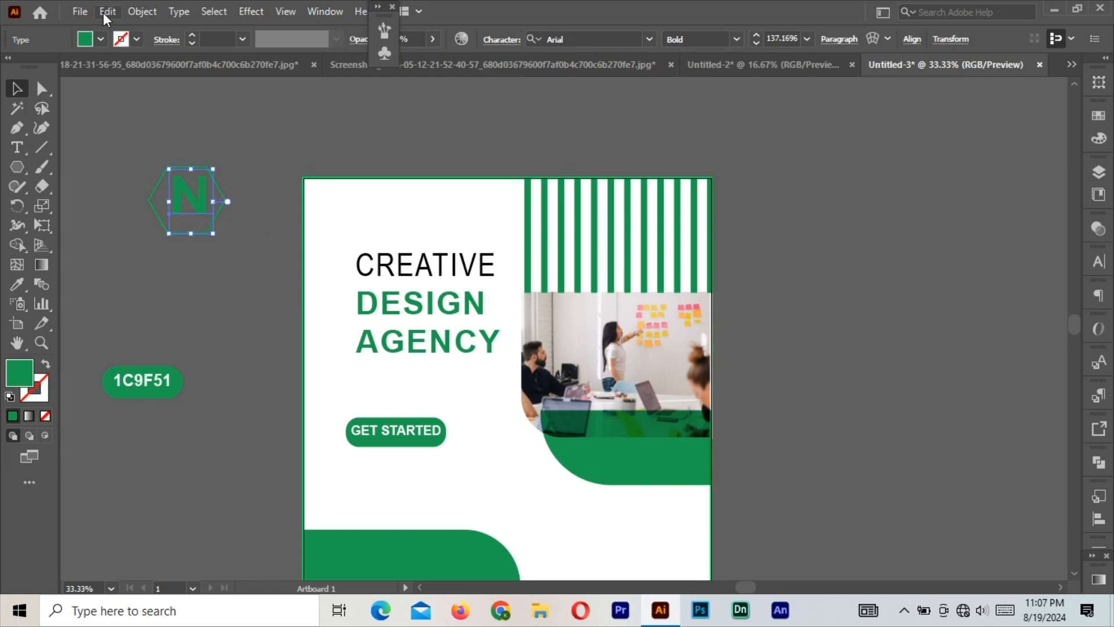
key("ctrl+z")
Expand the N text into a path.
left_click(142, 11)
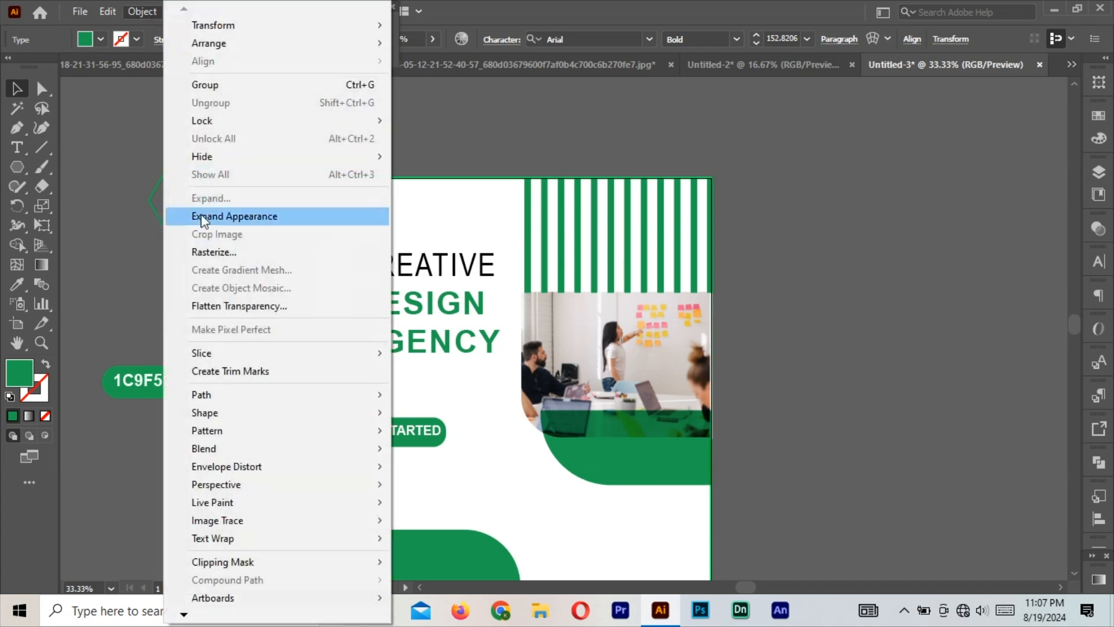
left_click(203, 216)
left_click(142, 12)
left_click(211, 198)
left_click(221, 388)
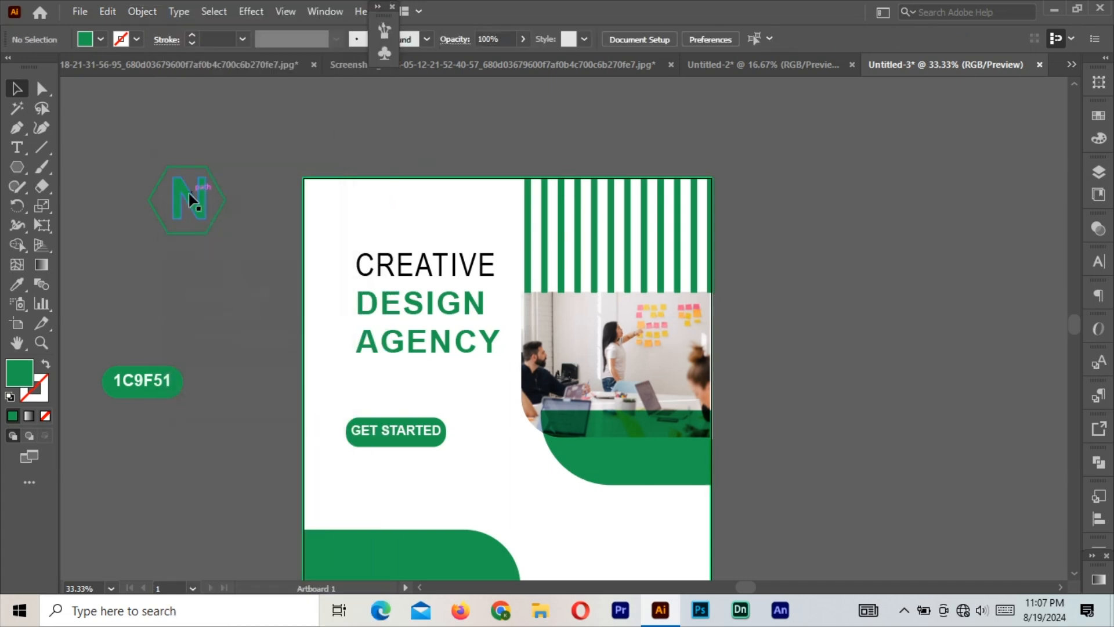
Centre the N horizontally and vertically on the hexagon and group them as a logo.
left_click_drag(153, 153, 190, 193)
left_click(203, 166)
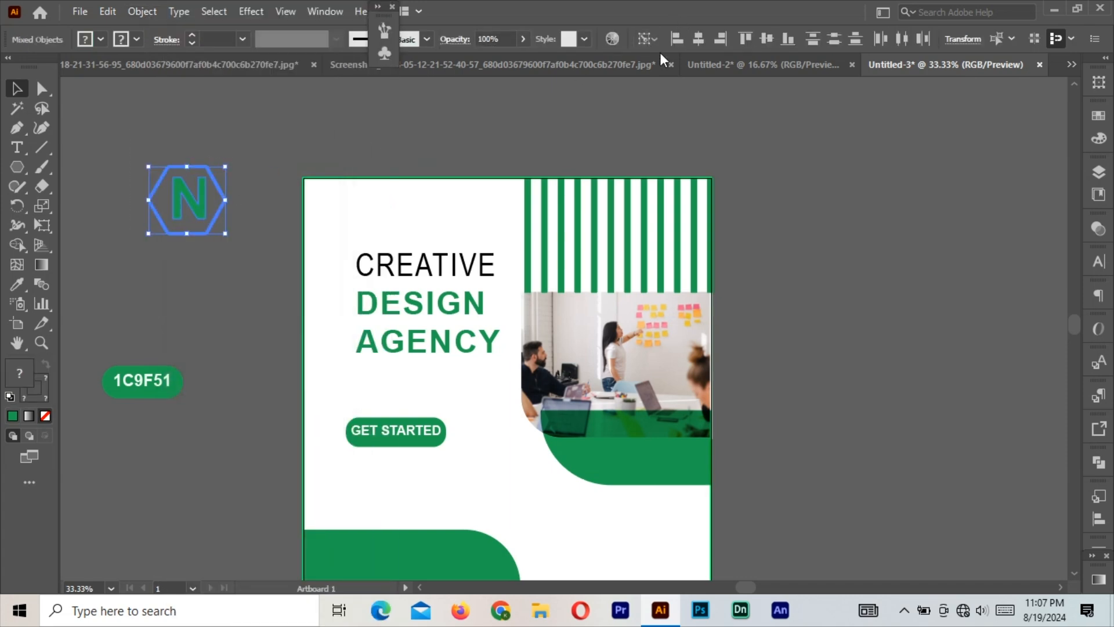
left_click(698, 38)
left_click(764, 42)
right_click(177, 198)
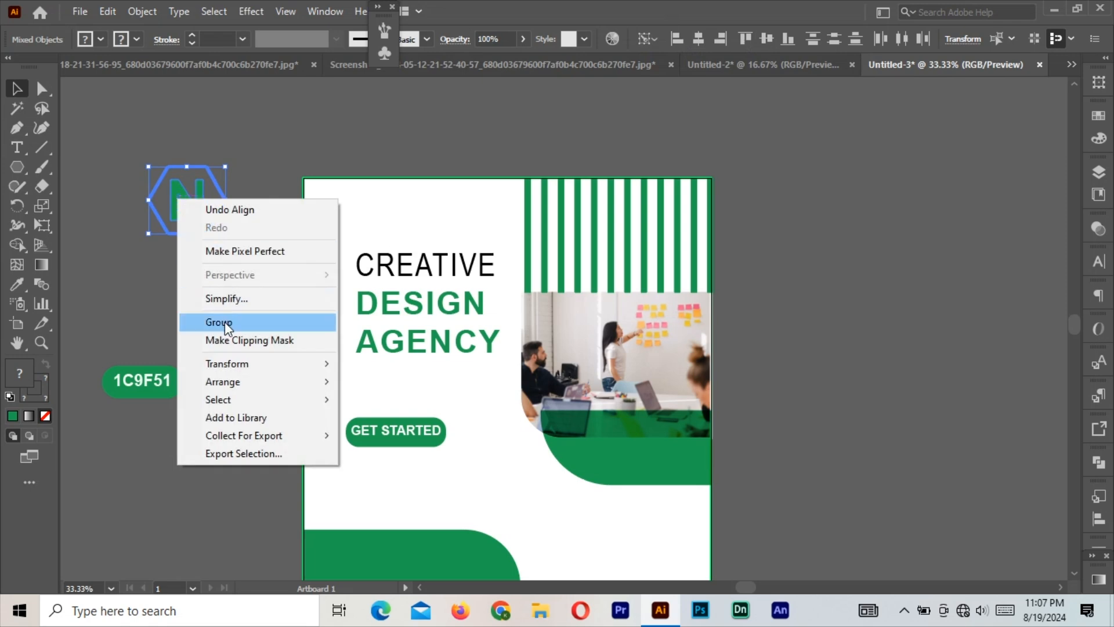
left_click(225, 322)
Shrink the grouped logo about its centre.
left_click(230, 264)
left_click(199, 211)
left_click_drag(225, 166, 352, 214)
left_click(225, 186)
Add 'COmpany name' text beside the artboard at 36 pt.
key("t")
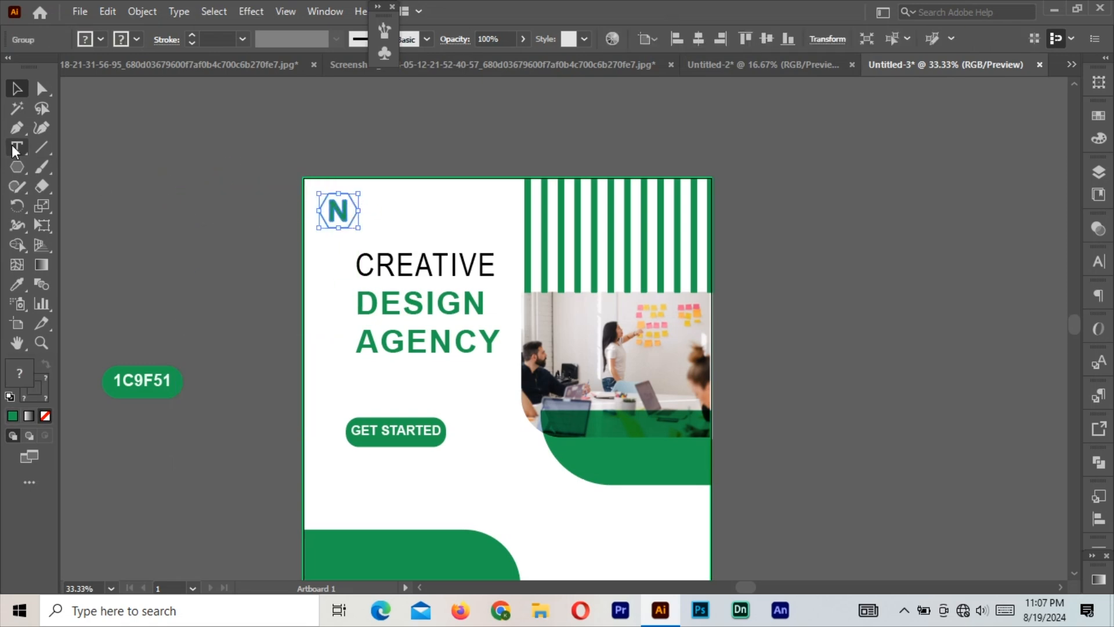
left_click(174, 216)
type("CO")
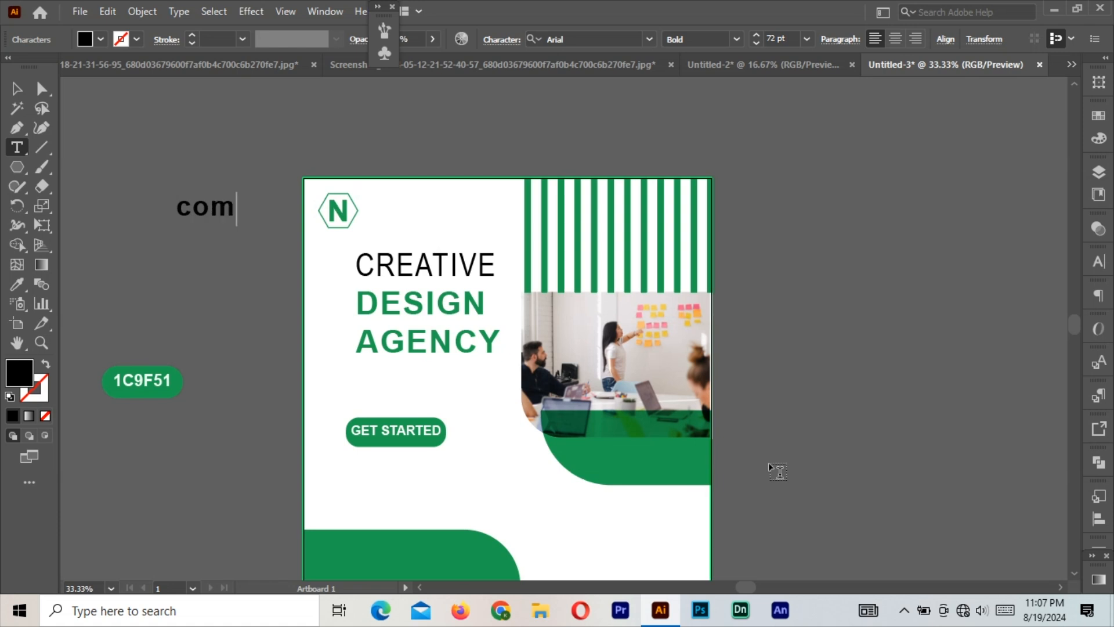
type("mpany name")
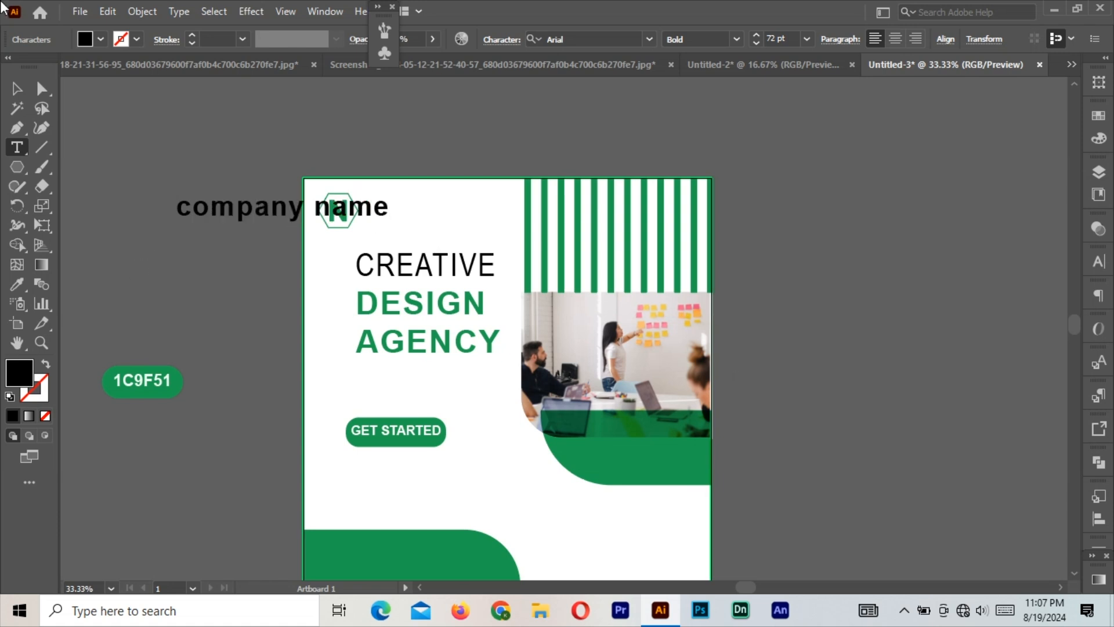
key("Escape")
left_click(806, 39)
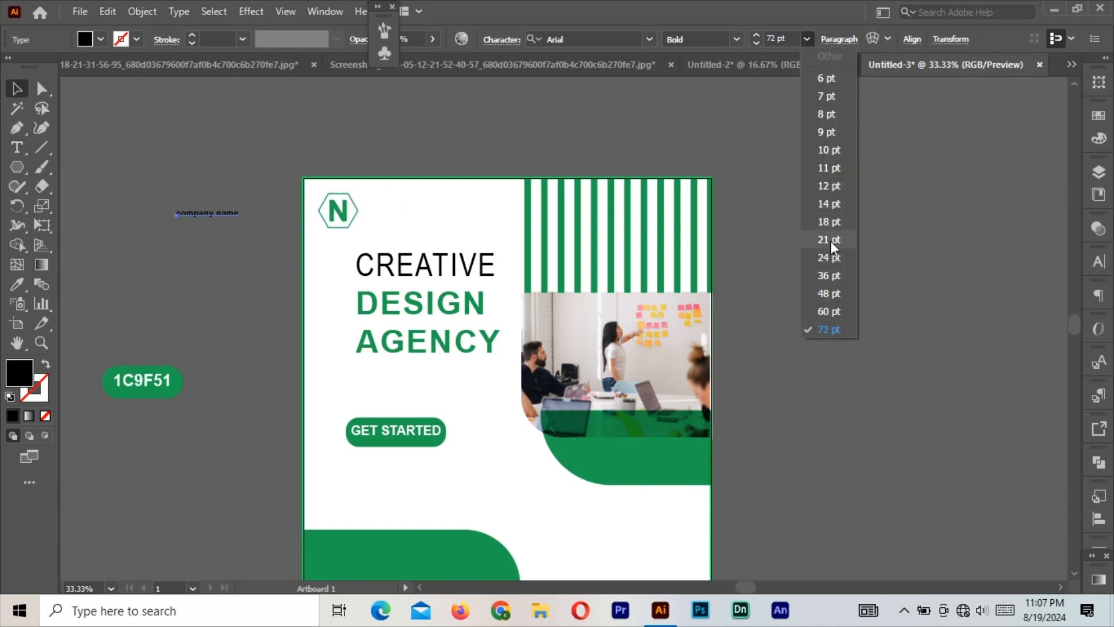
left_click(829, 275)
Move the company name beside the logo and colour it green from the 1C9F51 swatch.
left_click_drag(256, 215, 450, 221)
left_click(17, 284)
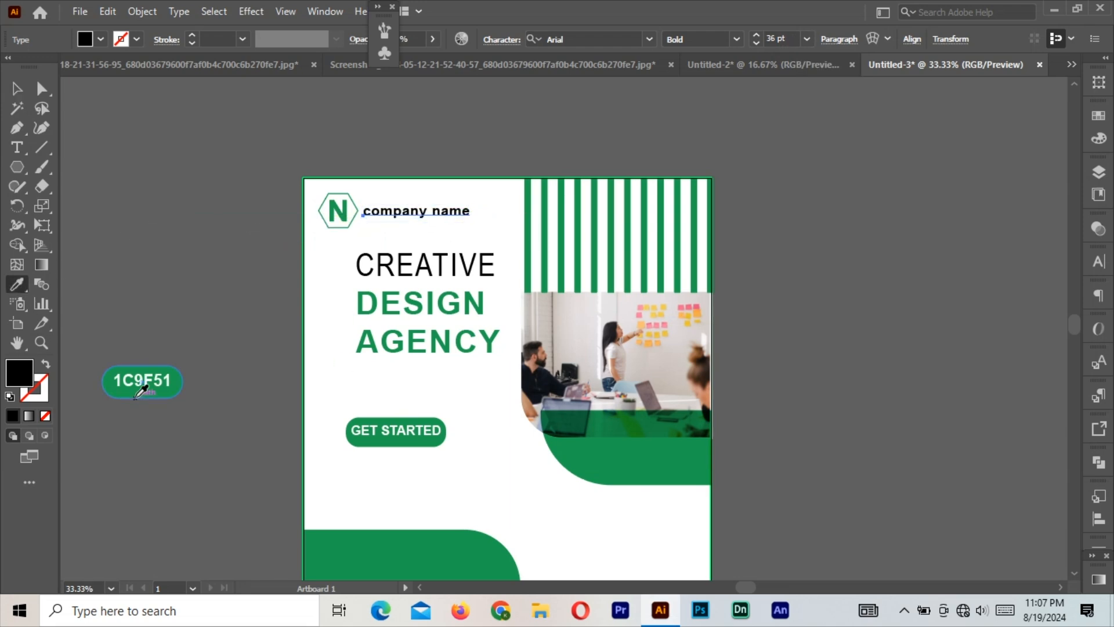
left_click(141, 382)
left_click(17, 88)
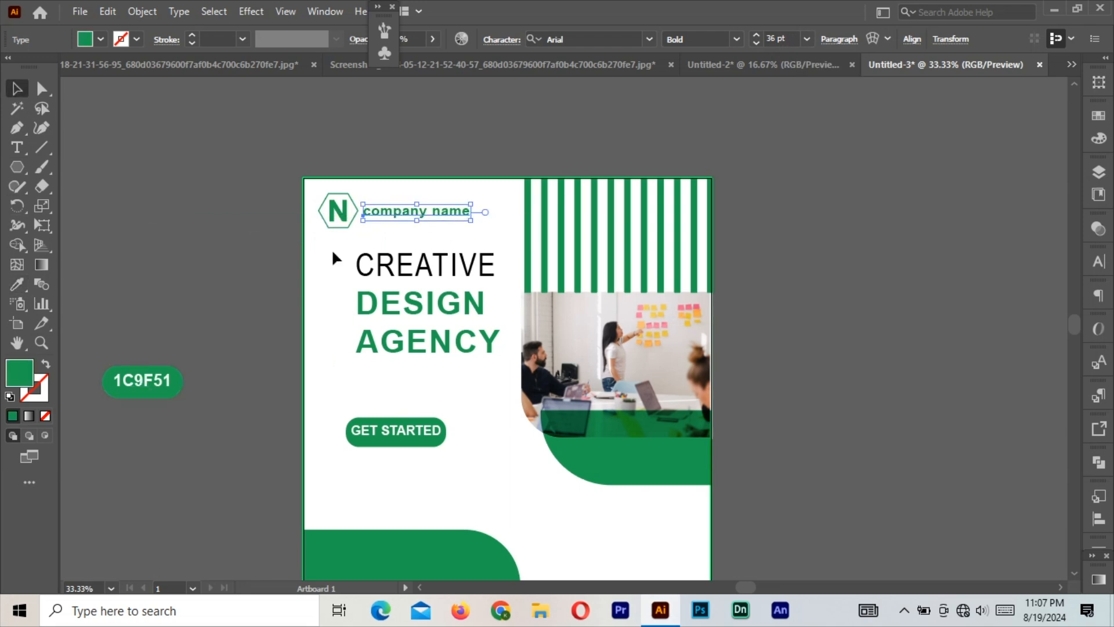
Vertically align the company name with the N logo and group them.
left_click(349, 207, "shift")
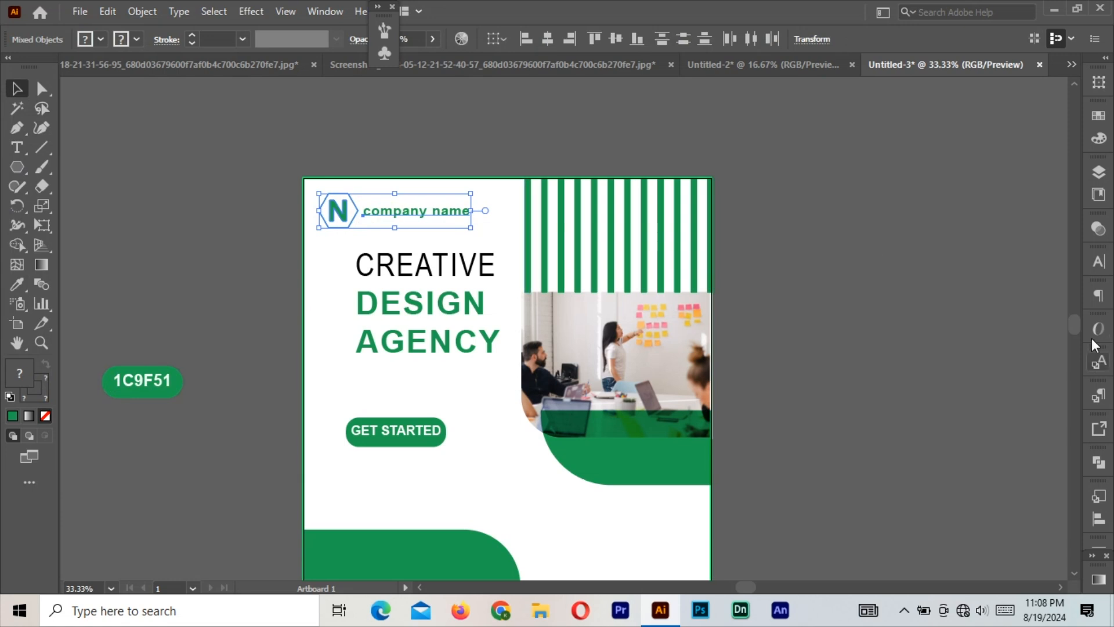
left_click(611, 40)
right_click(441, 215)
left_click(487, 338)
left_click(842, 352)
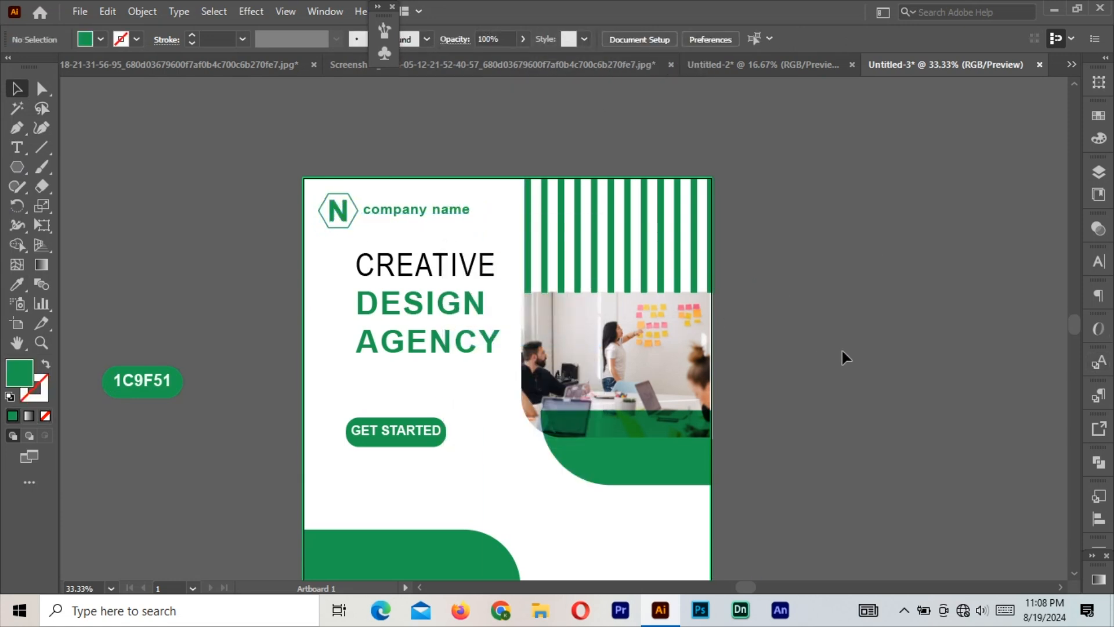
scroll(465, 377, "down", 3)
left_click(18, 167)
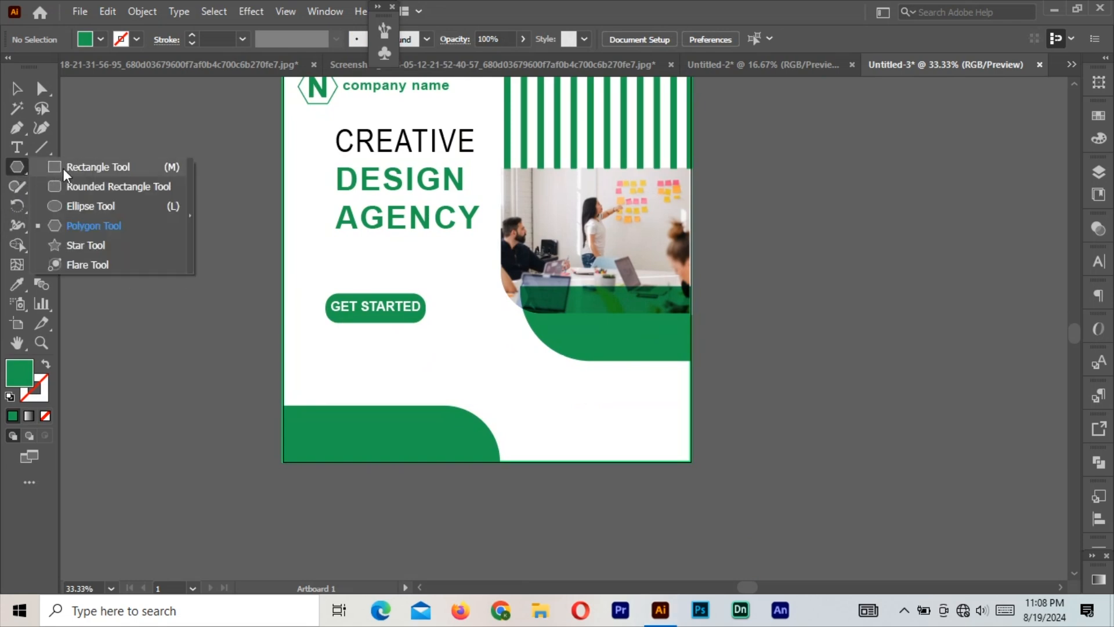
Draw a small green circle and a rounded pill-shaped rectangle above it.
left_click(59, 206)
left_click_drag(812, 293, 858, 339)
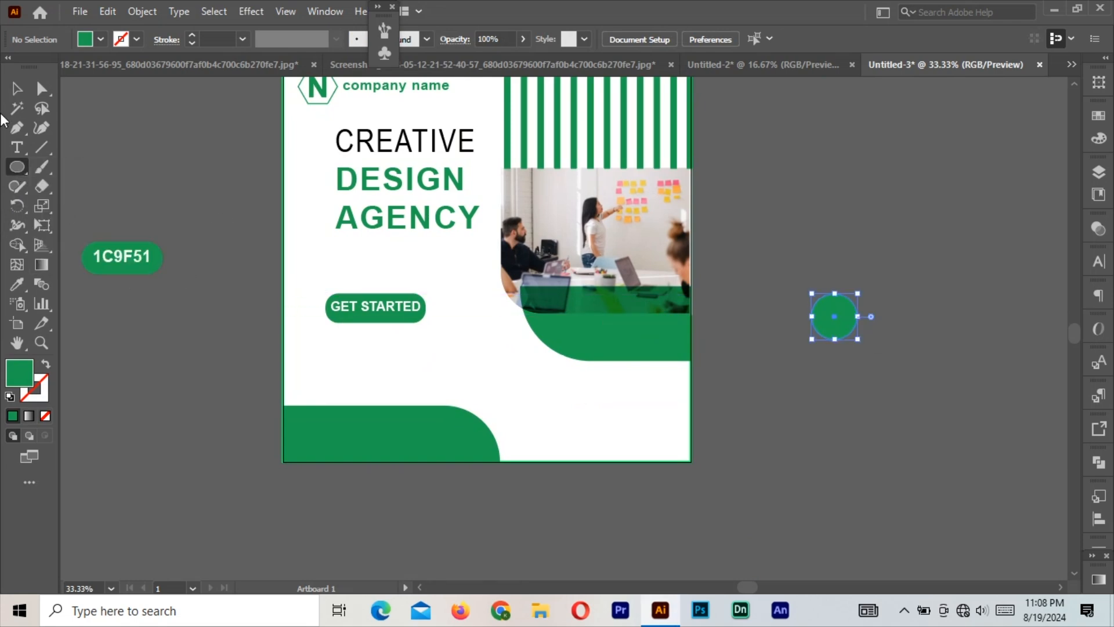
left_click(21, 169)
left_click(66, 168)
mouse_move(766, 155)
left_mouse_down()
mouse_move(831, 190)
mouse_move(758, 166)
left_mouse_up()
key("a")
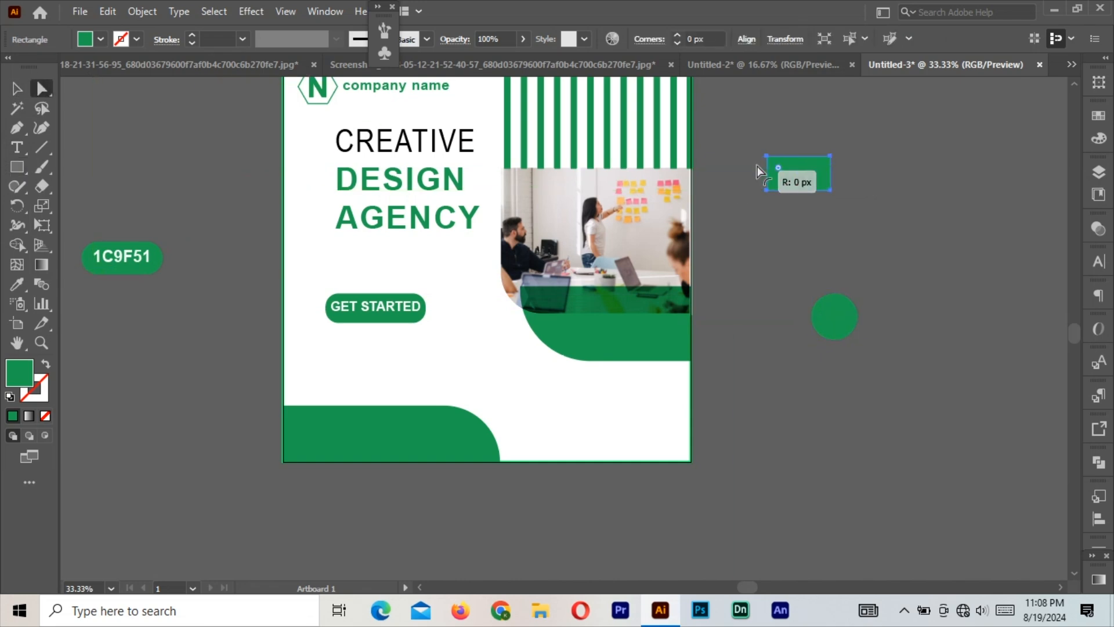
key("v")
left_click_drag(831, 173, 848, 173)
left_click_drag(778, 168, 799, 168)
left_click(852, 169)
left_click(838, 173)
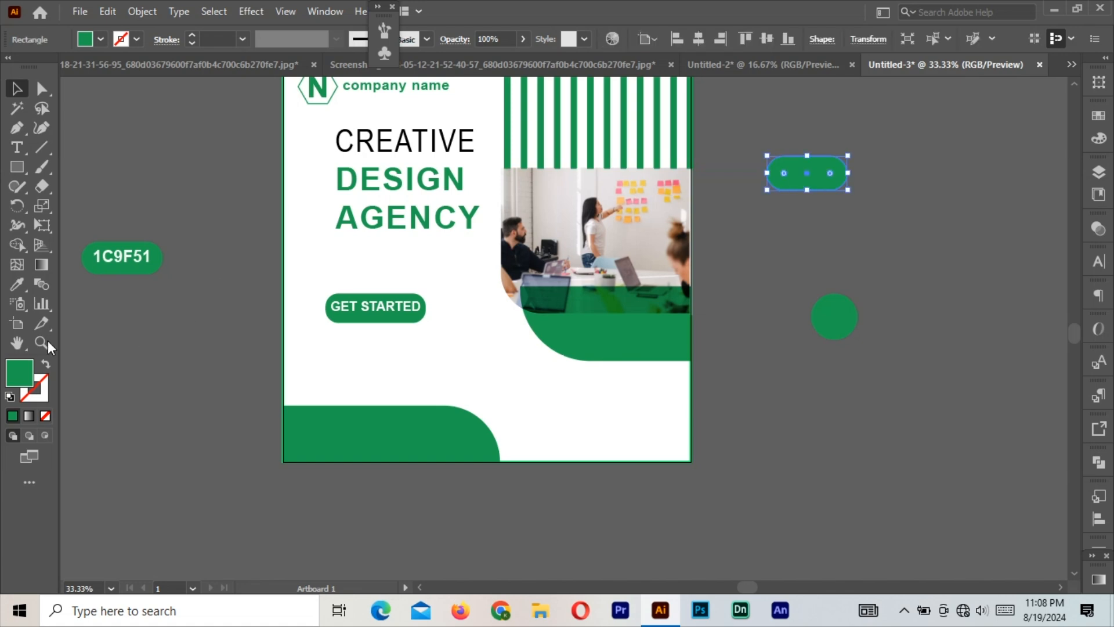
Make the pill a green outline, duplicate it to the right, and group both pills.
left_click(46, 364)
key("ctrl+shift+a")
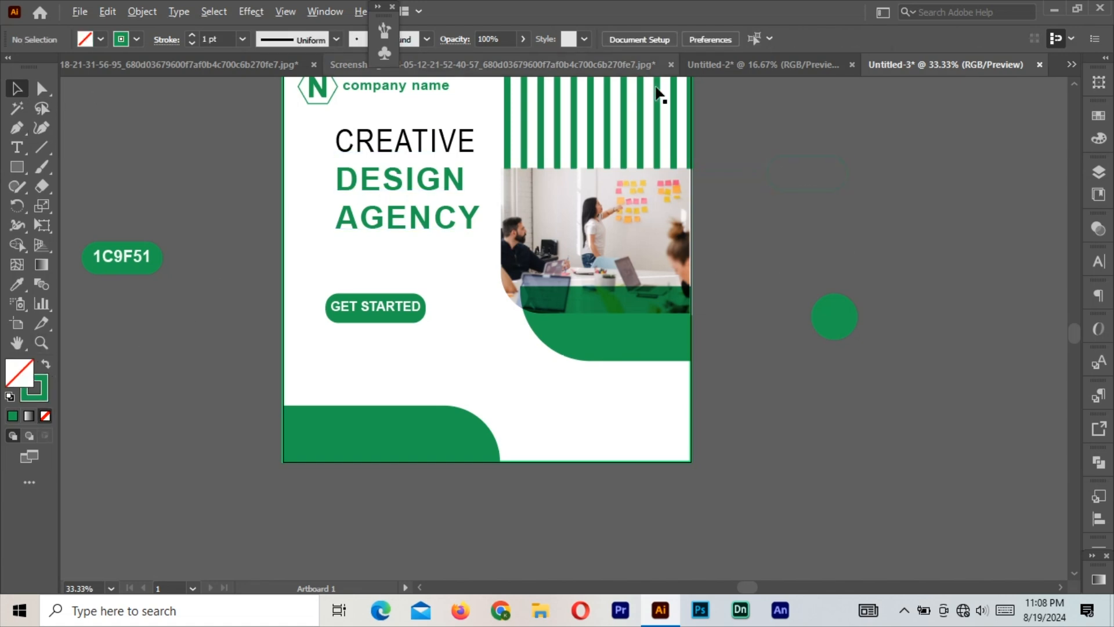
left_click(810, 190)
left_click_drag(802, 188, 883, 231)
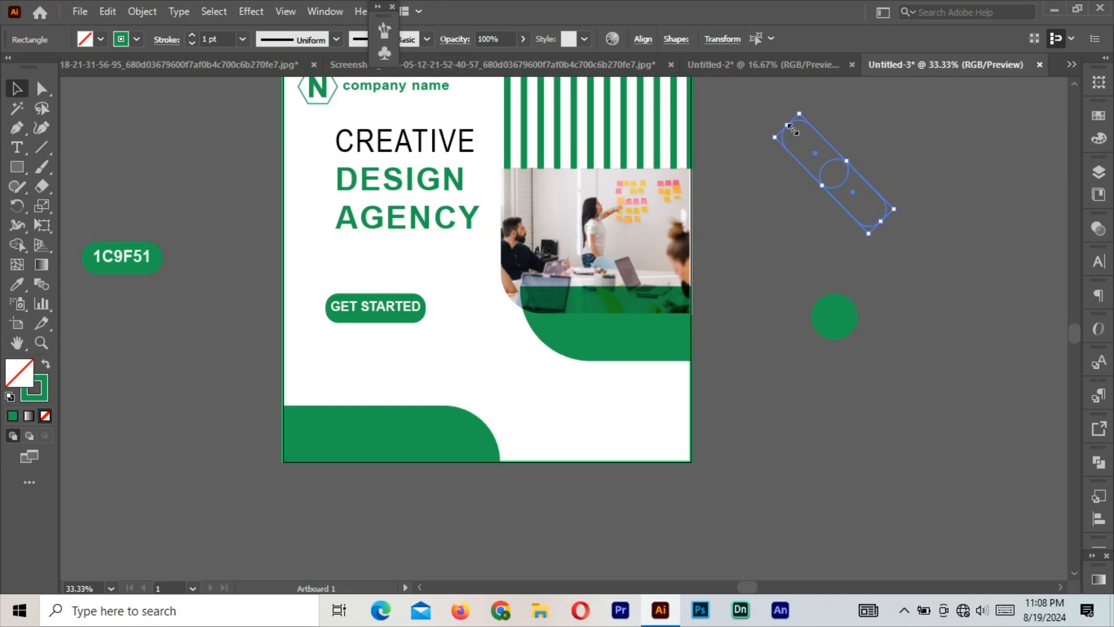
right_click(829, 155)
left_click(897, 255)
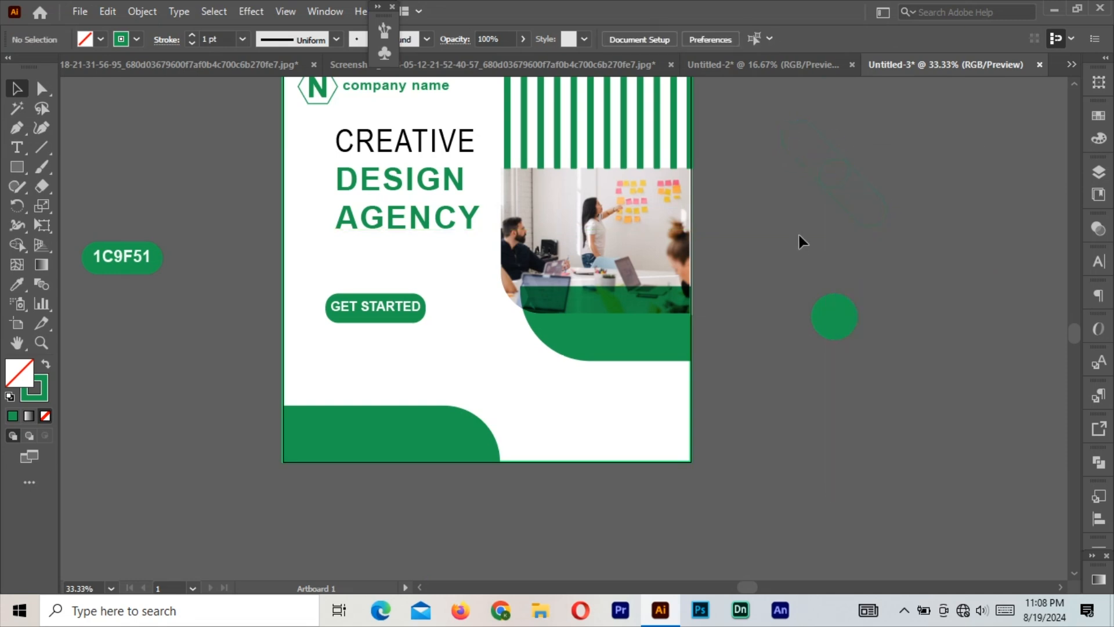
Make the pill outlines white, scale them onto the circle, and bring them to front.
left_click(17, 284)
left_click(365, 260)
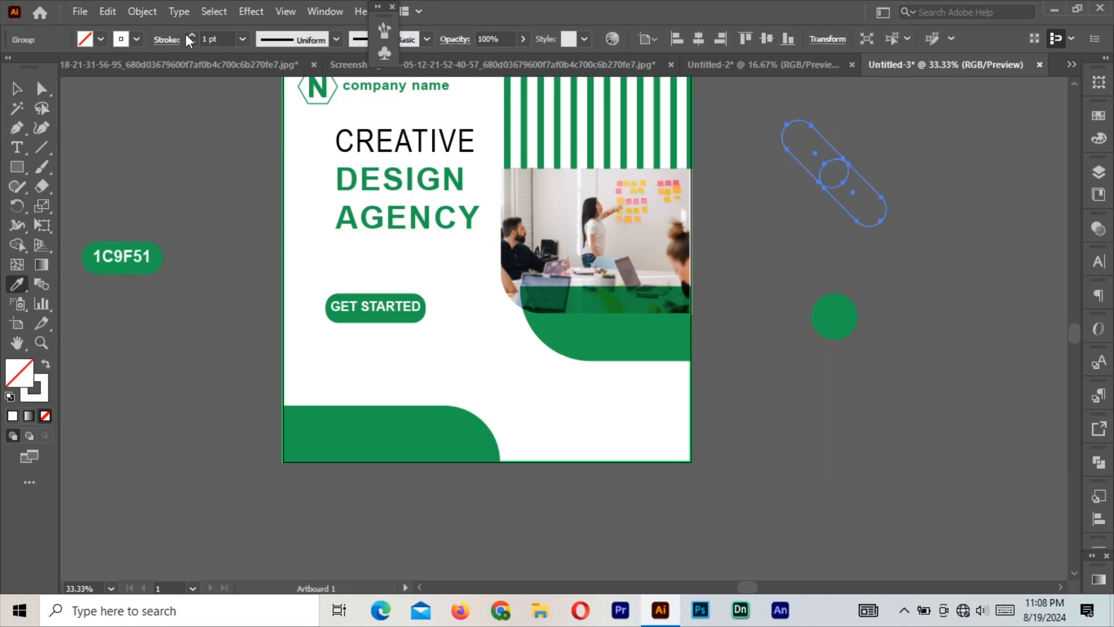
key("v")
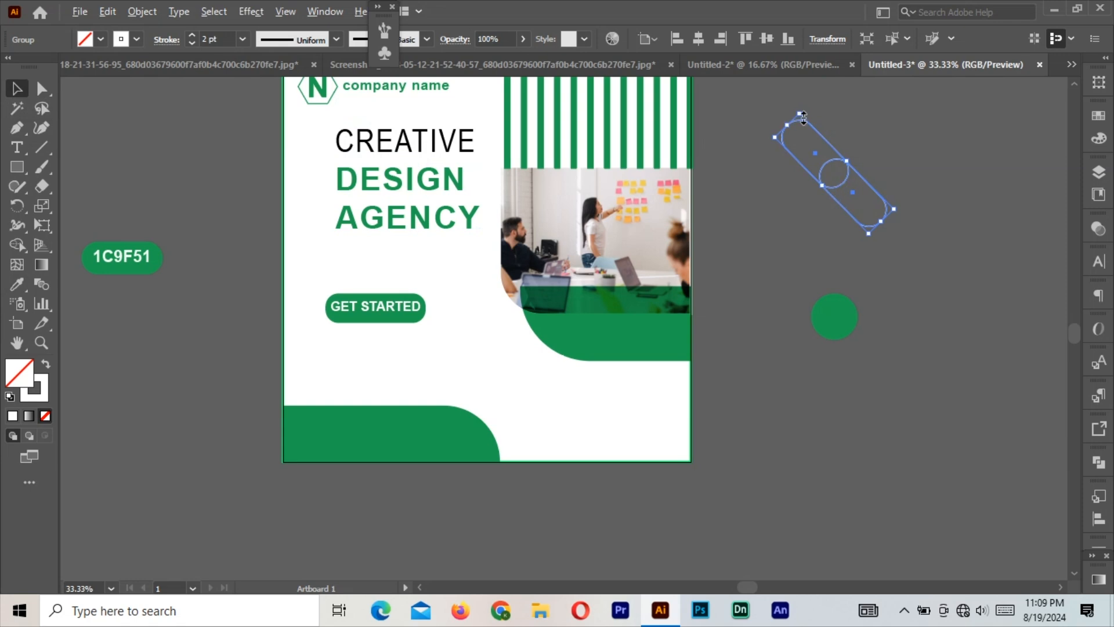
mouse_move(803, 118)
left_mouse_down()
mouse_move(837, 173)
mouse_move(838, 333)
mouse_move(835, 321)
left_mouse_up()
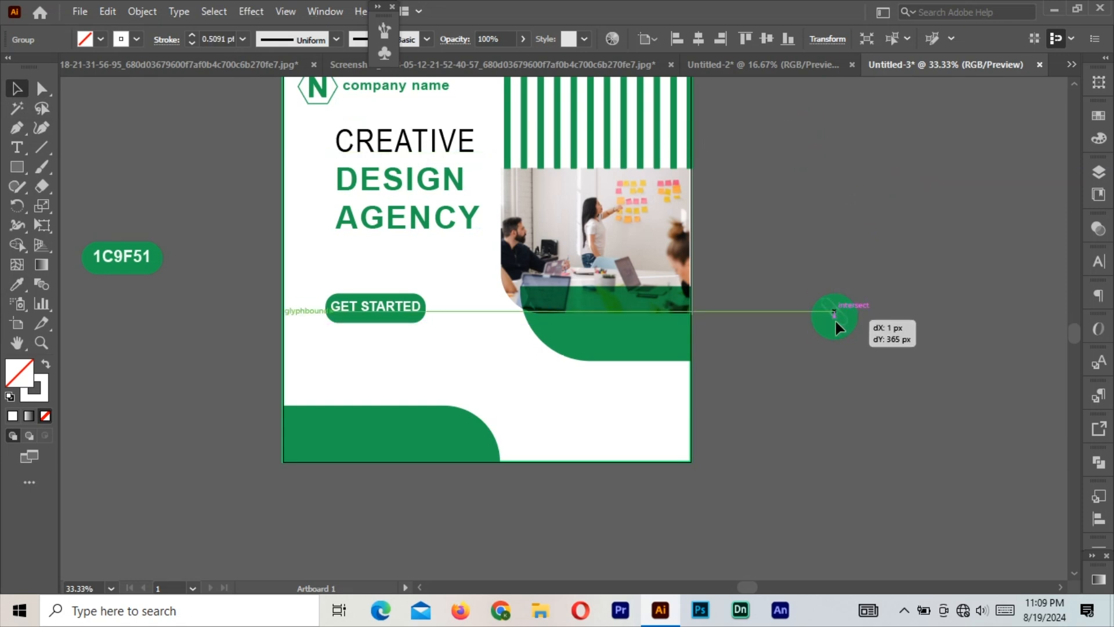
right_click(835, 319)
mouse_move(903, 246)
left_click(674, 242)
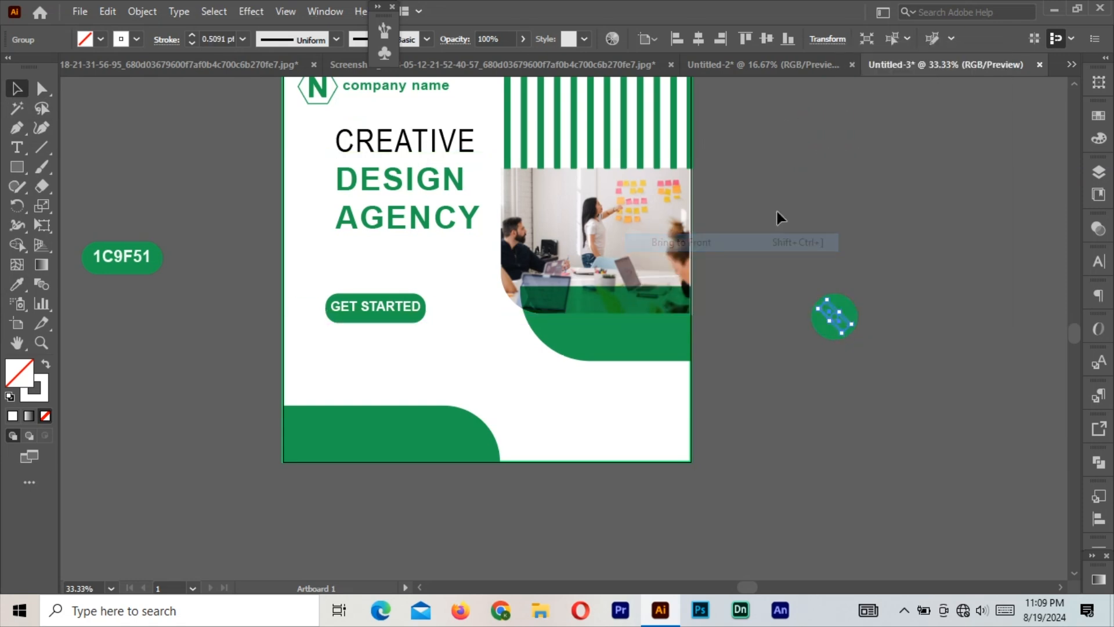
Group the circle and link symbol into one icon and move it onto the lower artboard.
left_click(843, 341)
left_click(853, 326)
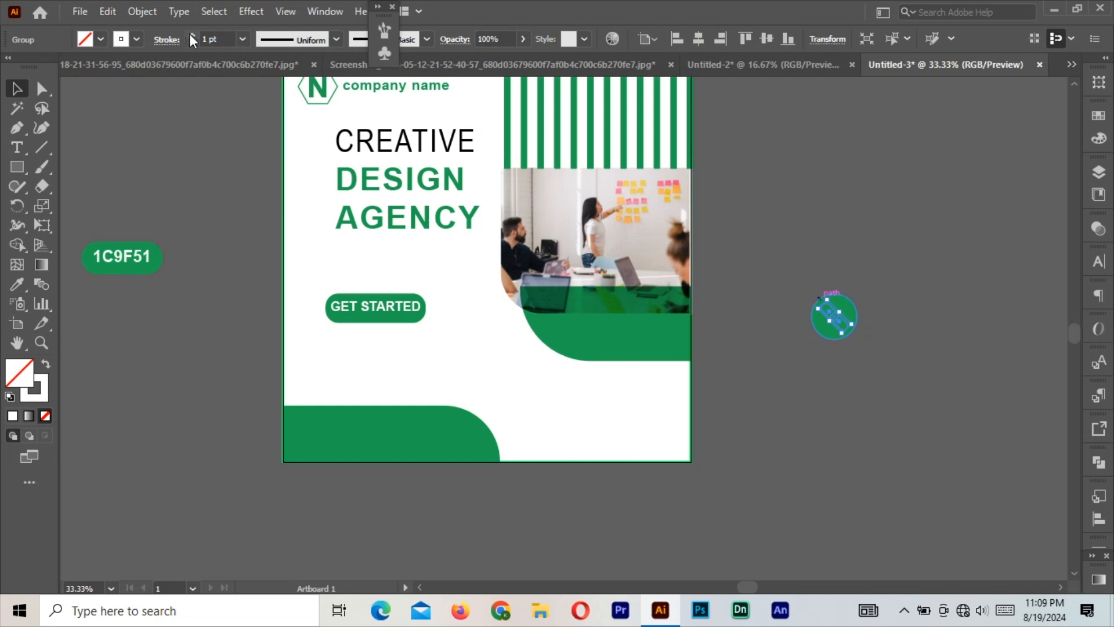
left_click_drag(764, 243, 865, 347)
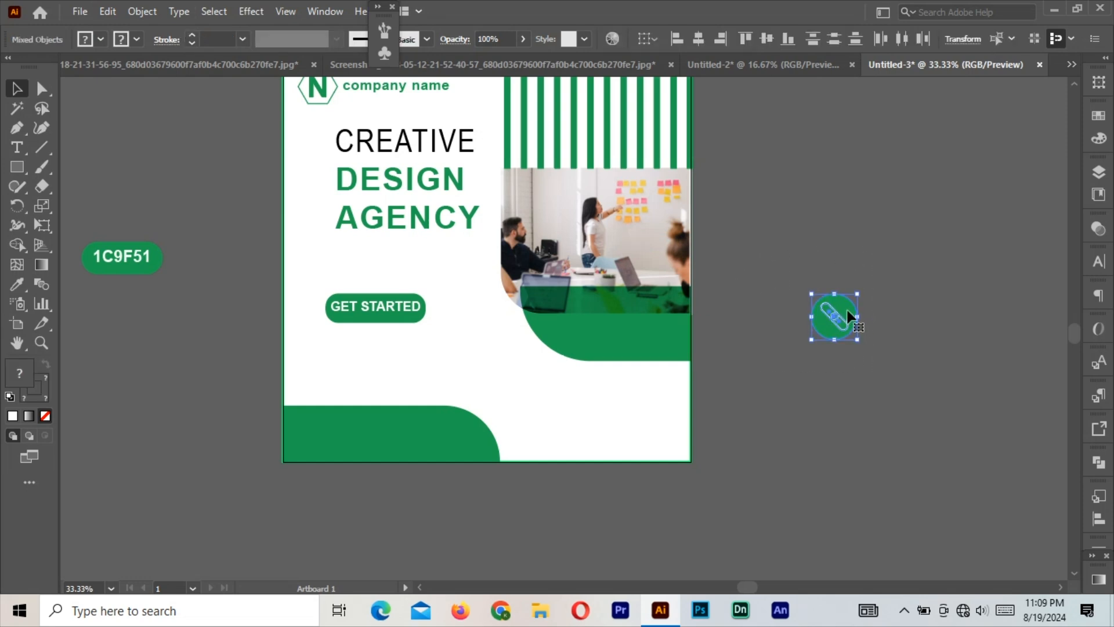
left_click(866, 257)
left_click(829, 307)
left_click(775, 260)
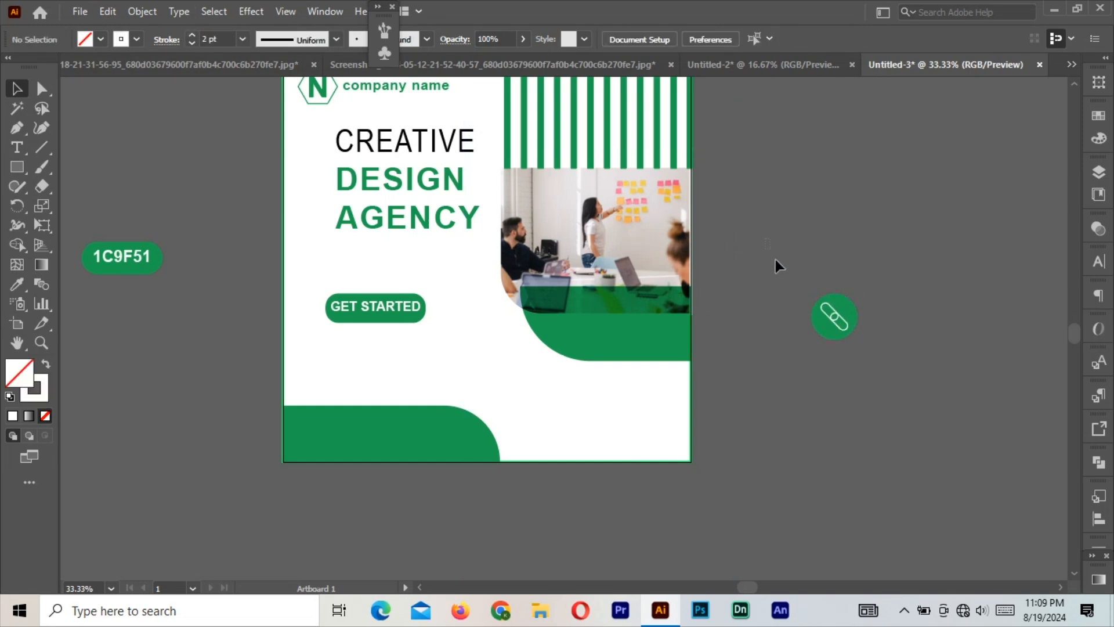
left_click_drag(775, 260, 848, 309)
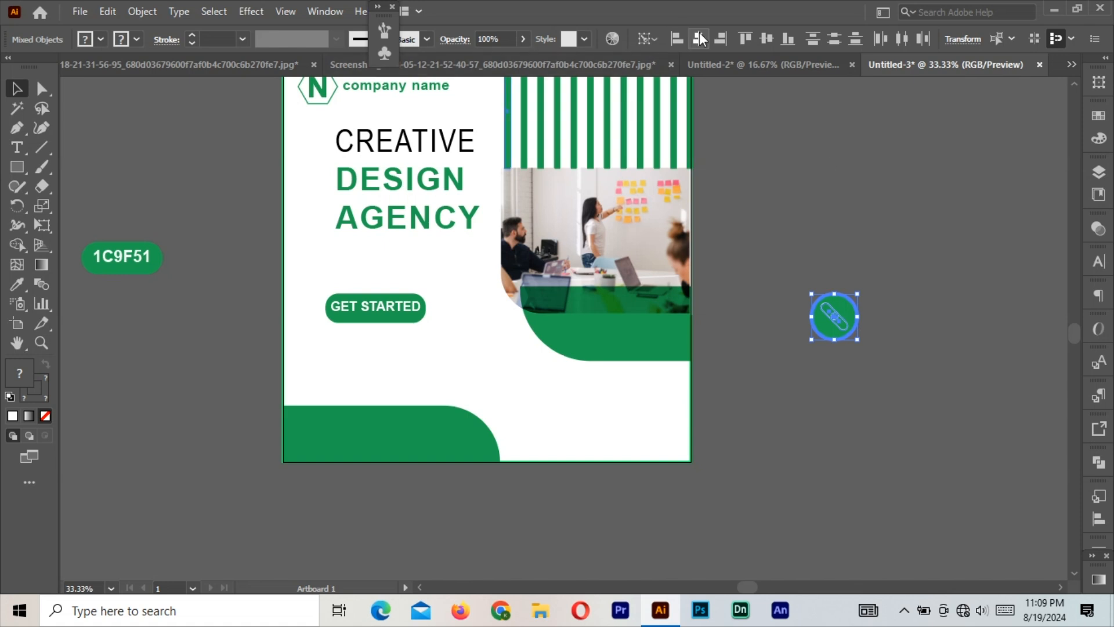
right_click(834, 317)
left_click(887, 186)
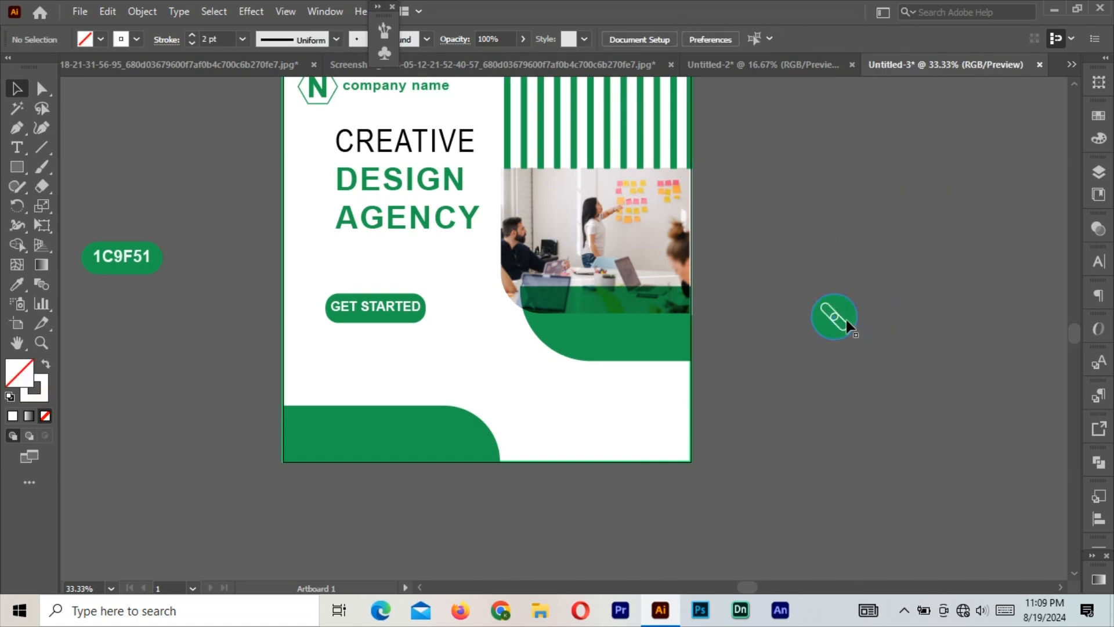
left_click_drag(847, 319, 579, 395)
Shrink the icon to 80 px and add 'your website name' text in GET STARTED's green.
left_click(804, 399)
key("t")
left_click(824, 293)
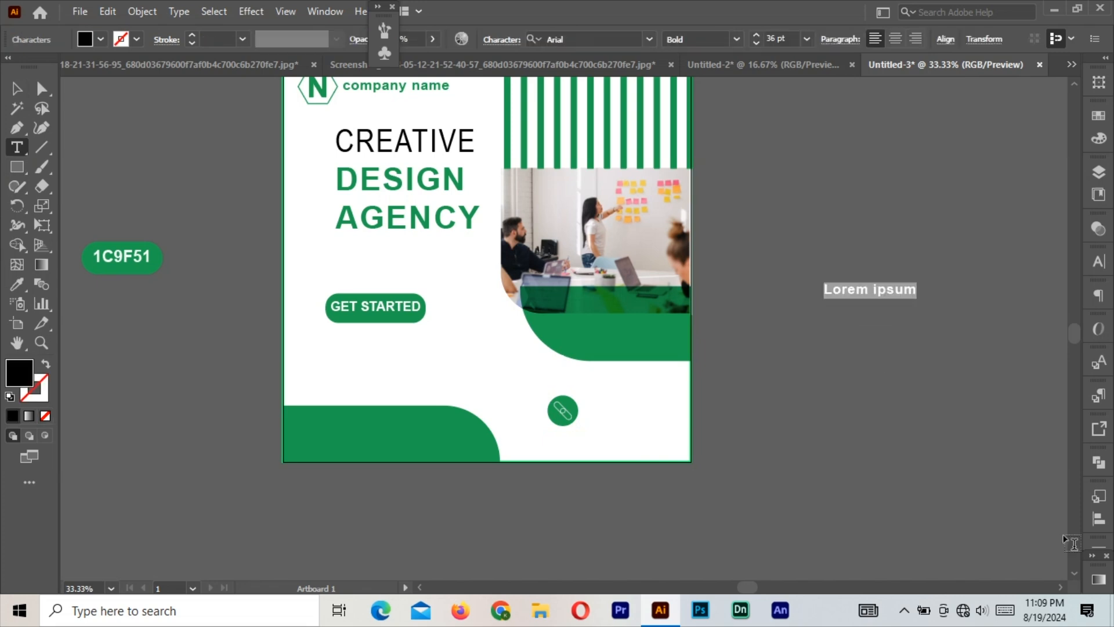
type("your website name")
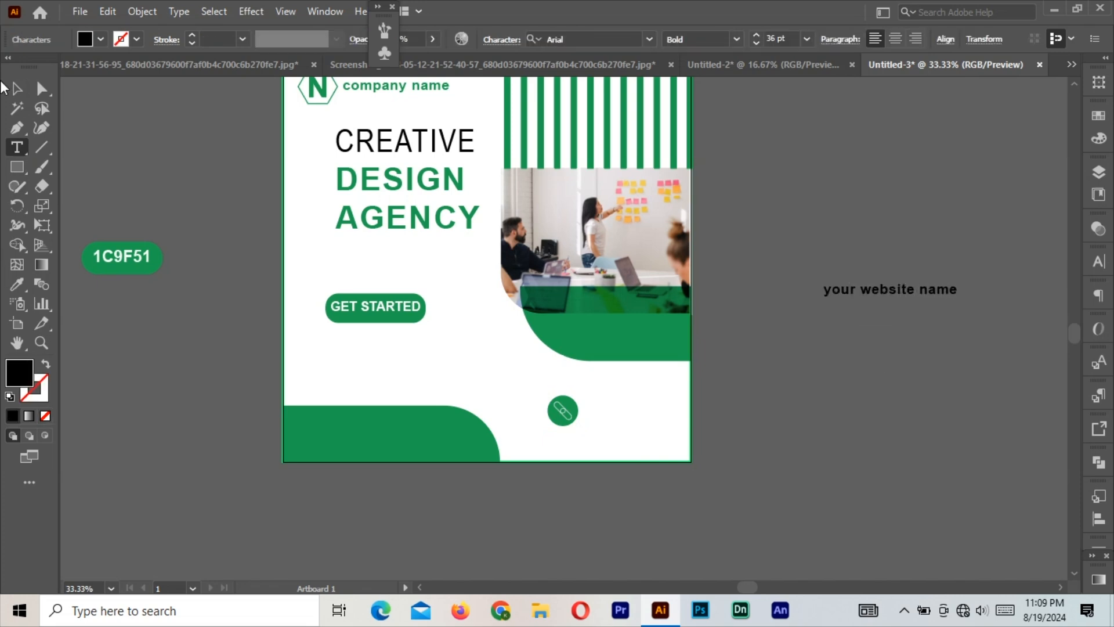
key("Escape")
left_click(9, 284)
left_click(390, 313)
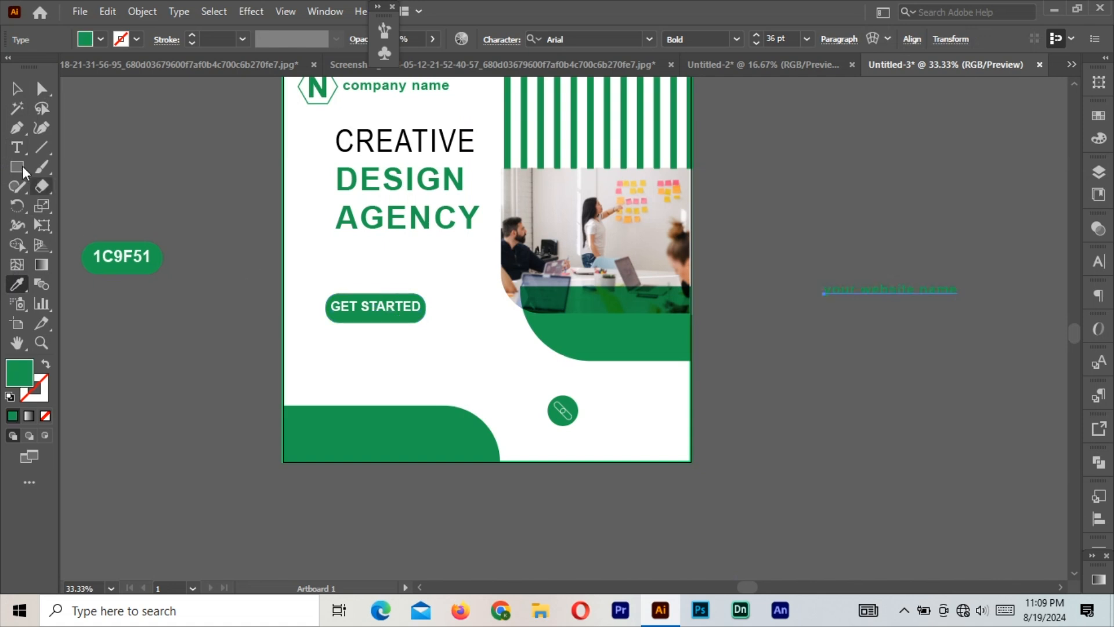
Place the website text right next to the link icon and centre them vertically.
key("v")
left_click_drag(906, 298, 670, 406)
left_click(561, 422)
left_click_drag(561, 422, 503, 401)
left_click_drag(647, 406, 591, 399)
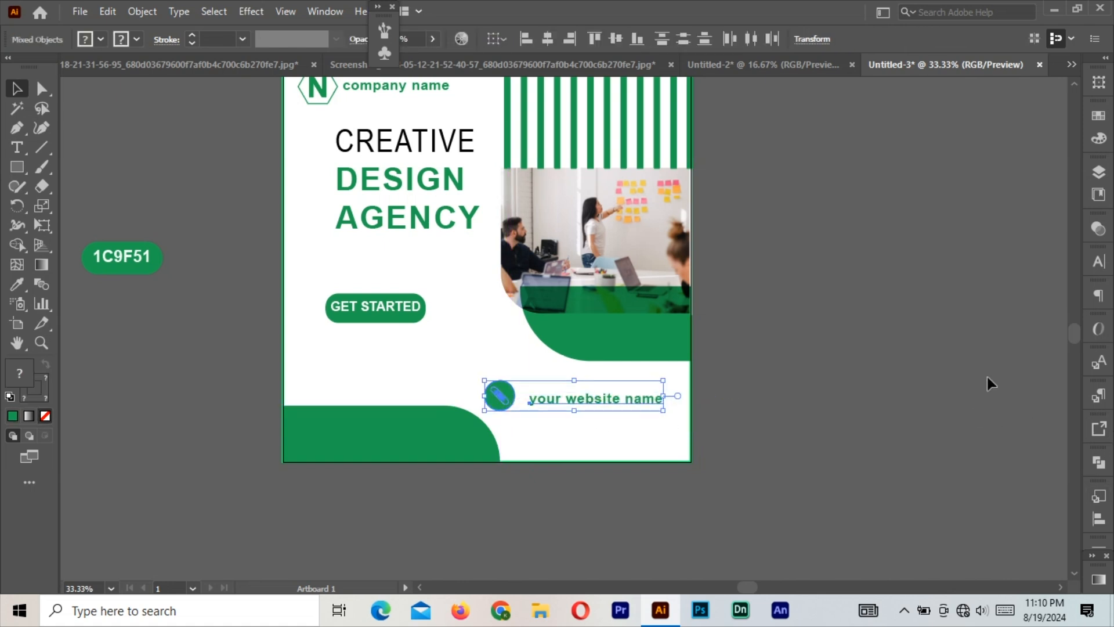
left_click(615, 42)
Group the icon with the website text, shift it right, and lower the GET STARTED button.
right_click(566, 398)
left_click(610, 254)
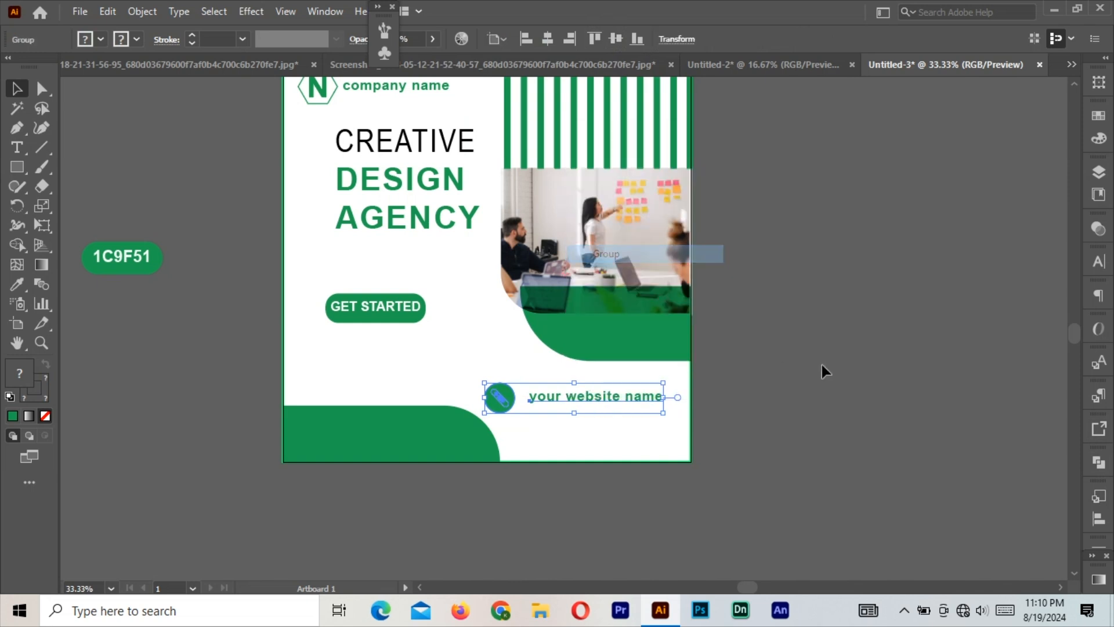
left_click(824, 370)
left_click_drag(570, 399, 586, 410)
left_click_drag(380, 307, 388, 354)
Create a placeholder-filled text box beside the artboard and trim it to one sentence.
left_click(16, 148)
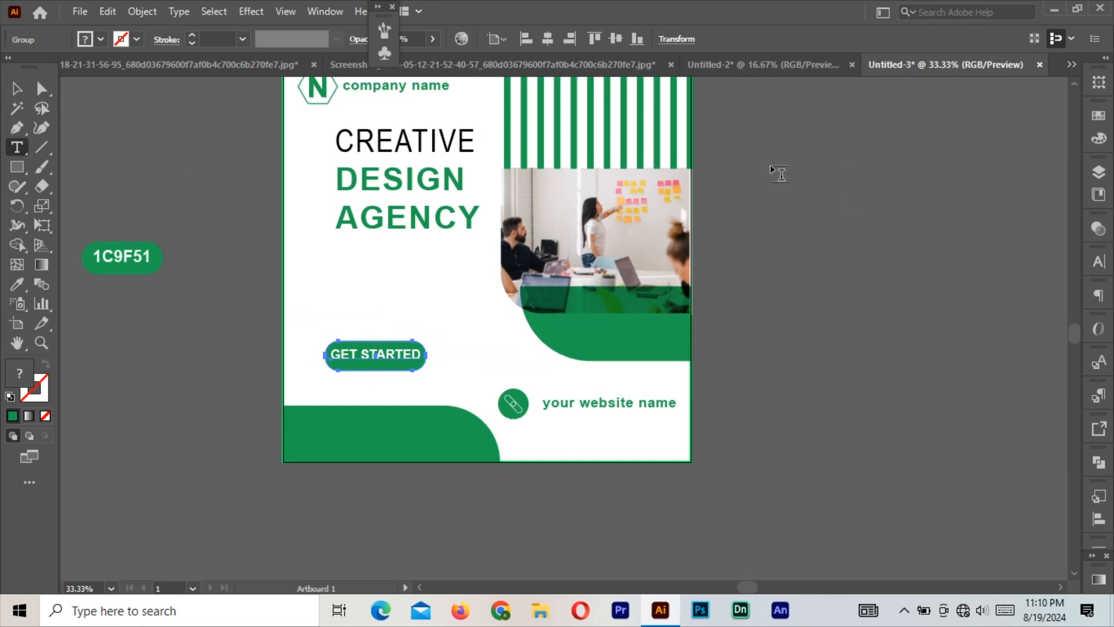
left_click_drag(771, 166, 785, 221)
key("Escape")
double_click(907, 248)
key("BackSpace")
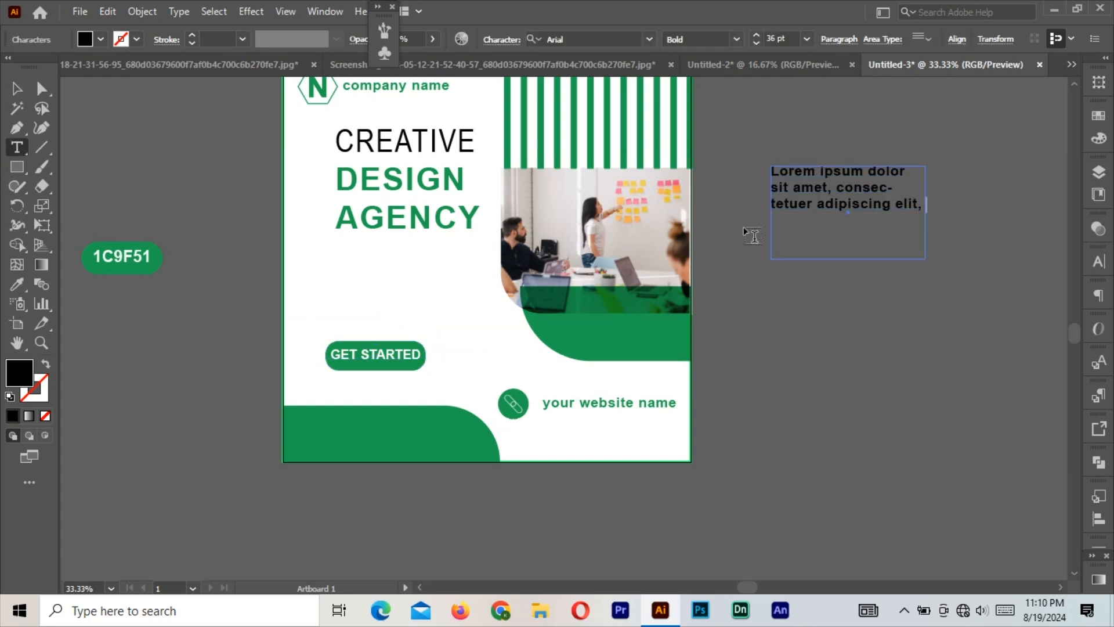
left_click(16, 87)
left_click_drag(848, 259, 848, 236)
left_click_drag(929, 202, 935, 201)
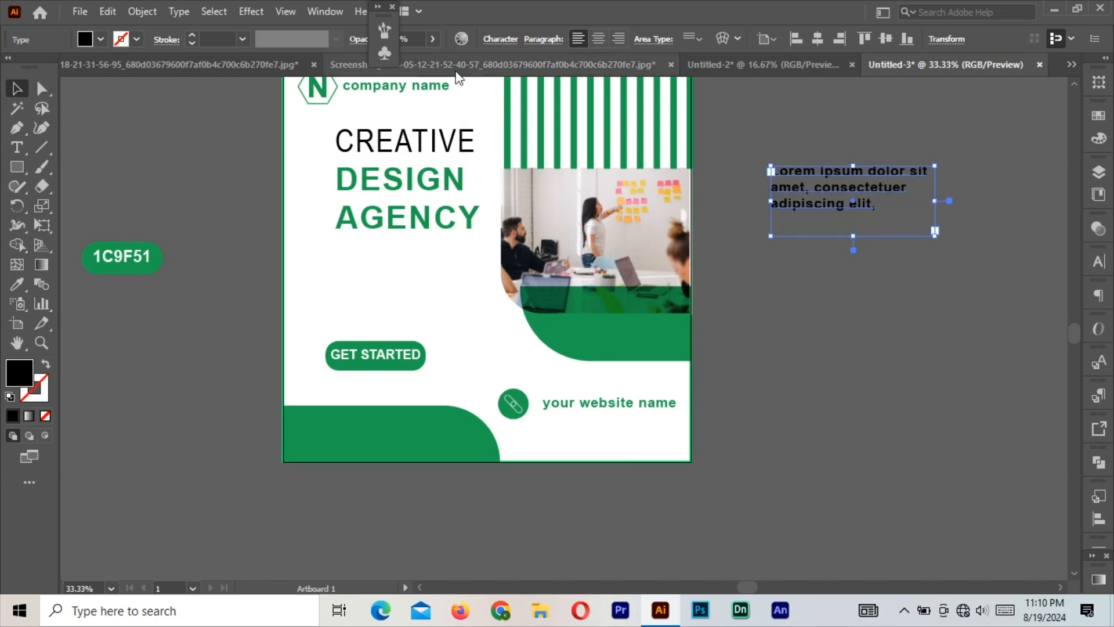
Set the body text to 36 pt and move it under AGENCY beside the photo.
left_click(179, 12)
mouse_move(260, 93)
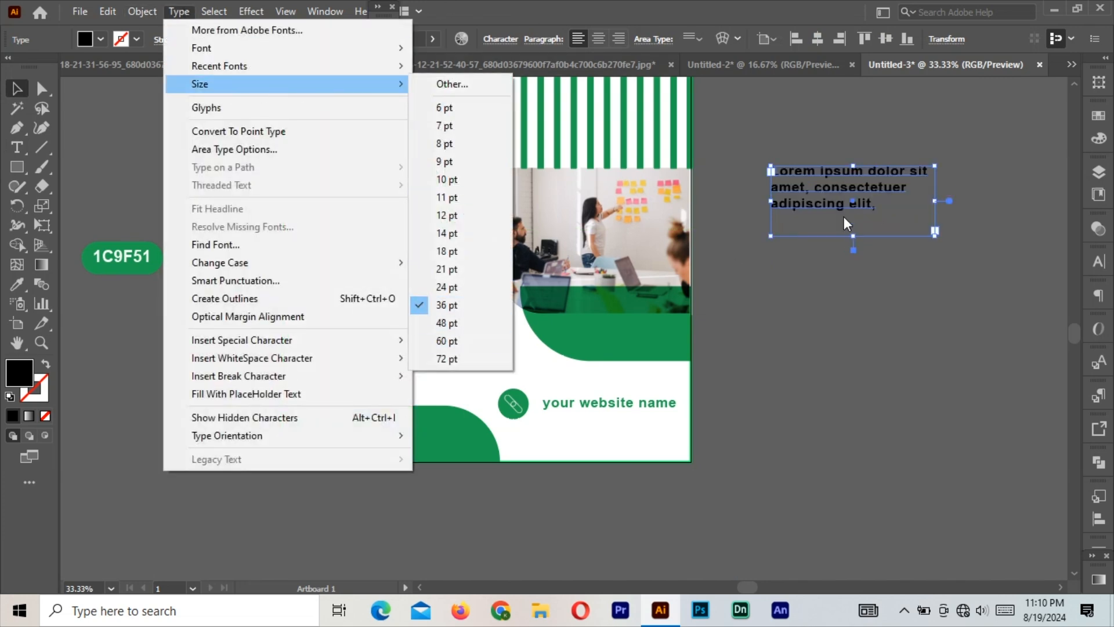
left_click(489, 308)
left_click_drag(853, 218, 422, 333)
mouse_move(503, 285)
left_mouse_down()
mouse_move(523, 286)
mouse_move(511, 286)
left_mouse_up()
left_click_drag(338, 286, 336, 287)
Delete 'adipiscing elit' so it ends at 'consectetuer', and refit the text box.
double_click(461, 318)
left_click_drag(471, 313, 386, 309)
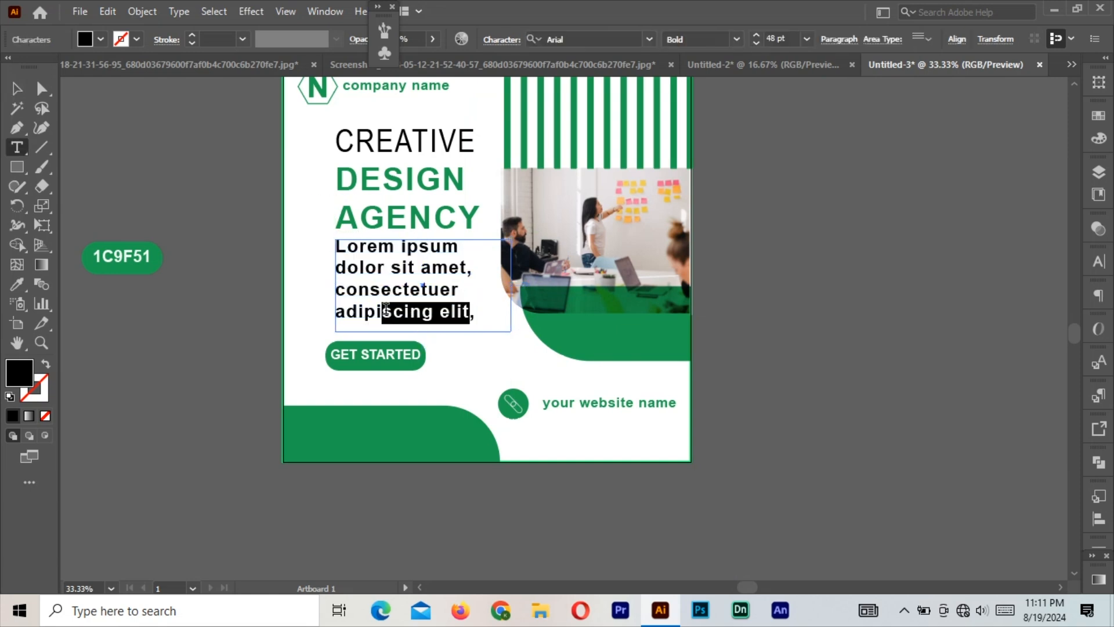
key("BackSpace")
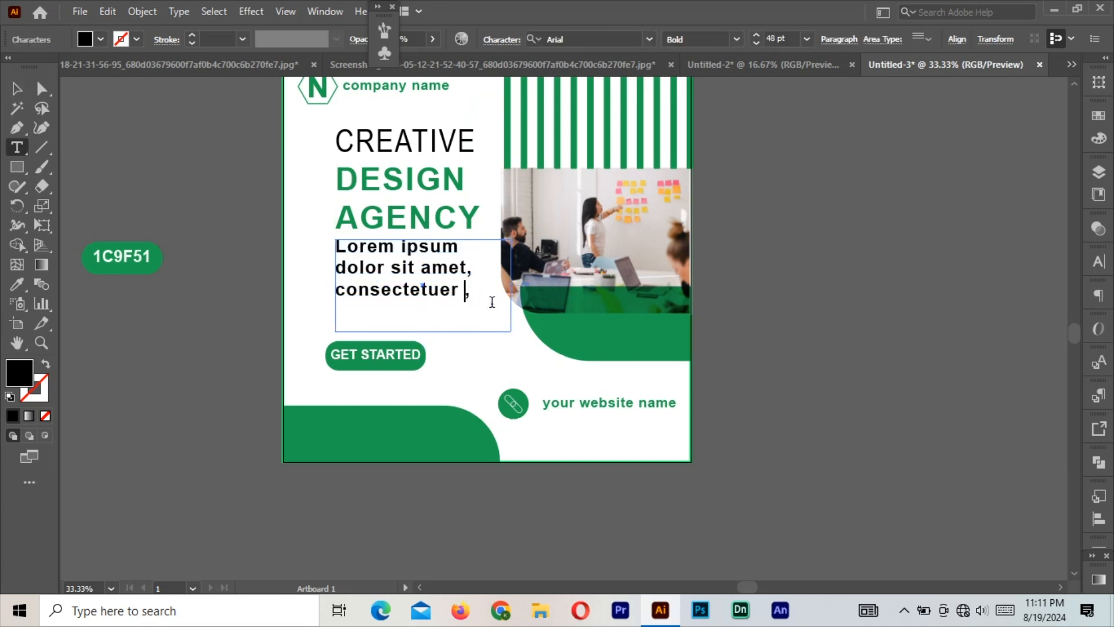
left_click(18, 92)
left_click_drag(422, 334, 422, 314)
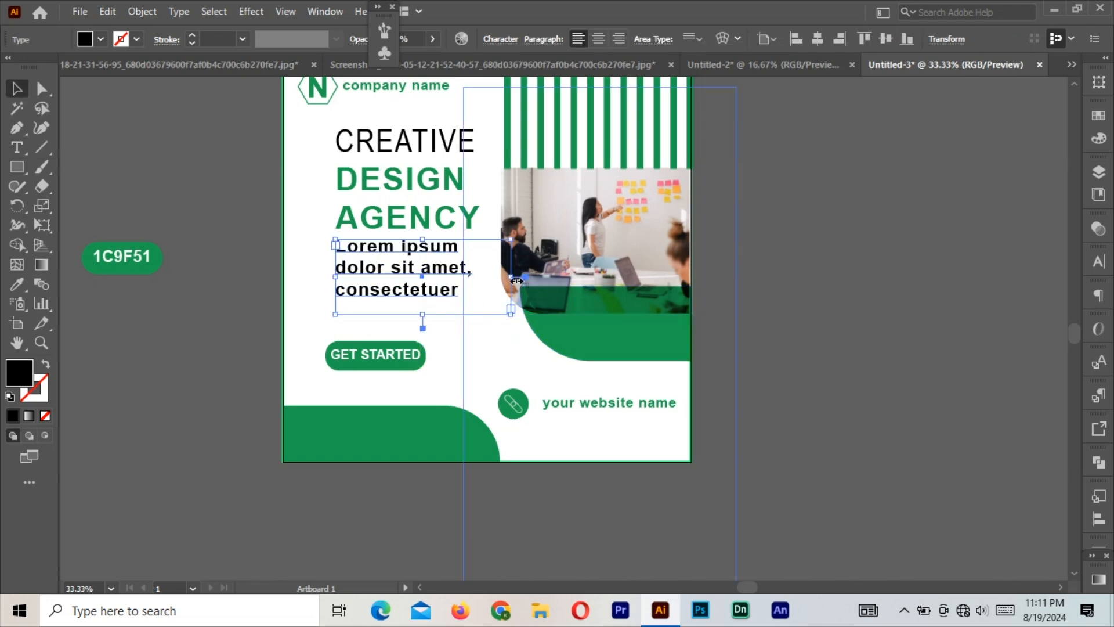
left_click_drag(510, 277, 521, 283)
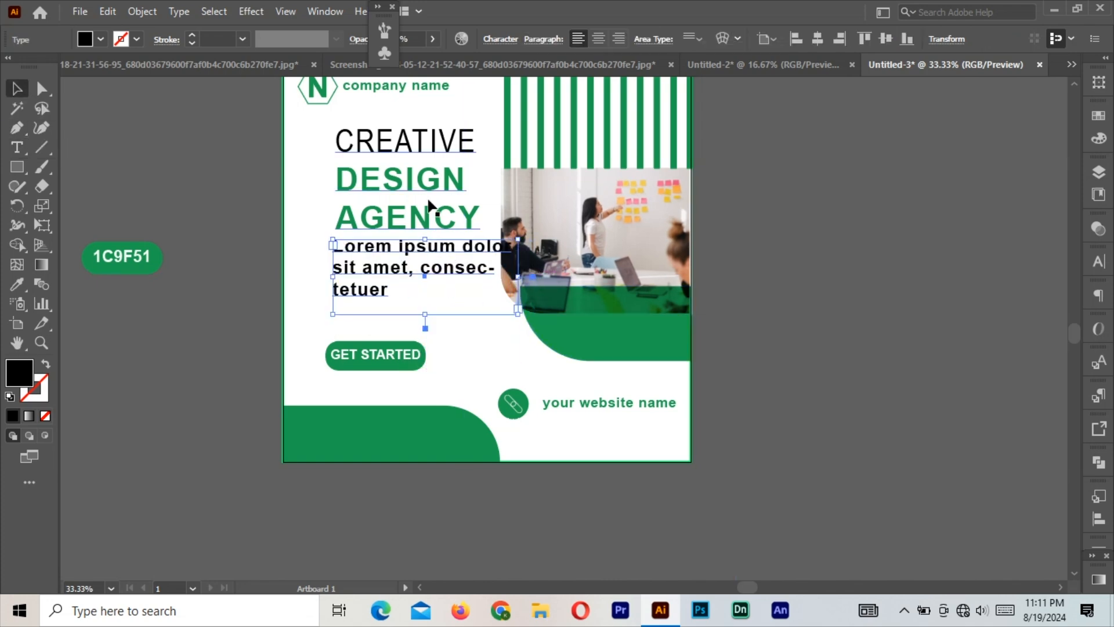
Enlarge the CREATIVE DESIGN AGENCY heading and shift it and the body text slightly left.
left_click(459, 214)
left_click_drag(481, 241, 493, 251)
left_click_drag(404, 270, 392, 288)
left_click(390, 231, "shift")
left_click_drag(390, 234, 386, 240)
Left-align the heading, body text and GET STARTED button with the N logo.
left_click(374, 368)
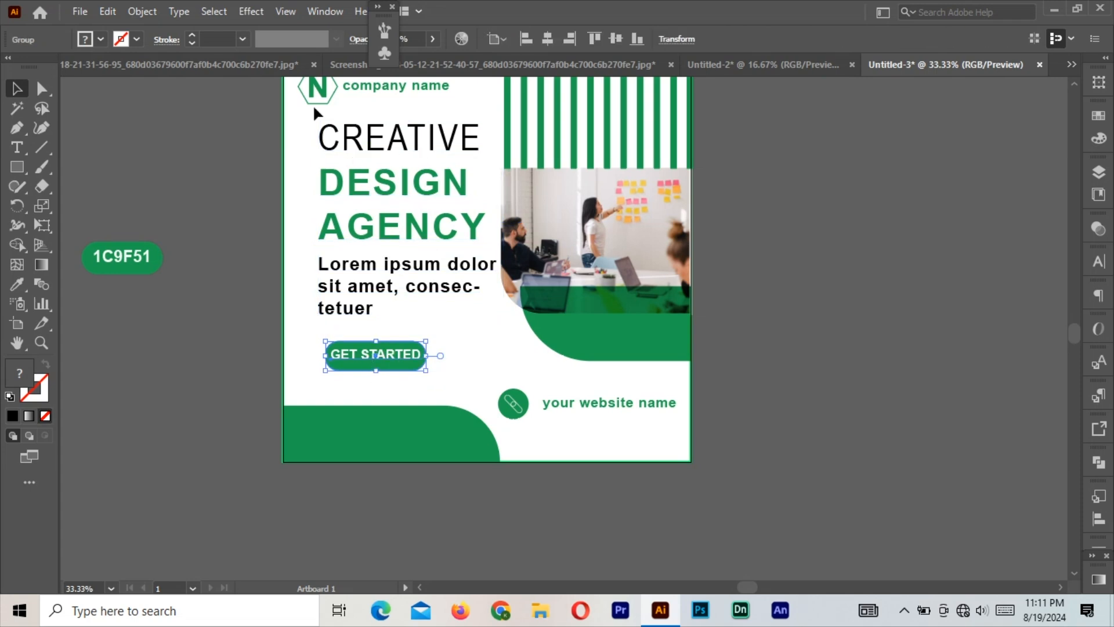
left_click(314, 102, "shift")
left_click(351, 287, "shift")
left_click(347, 225, "shift")
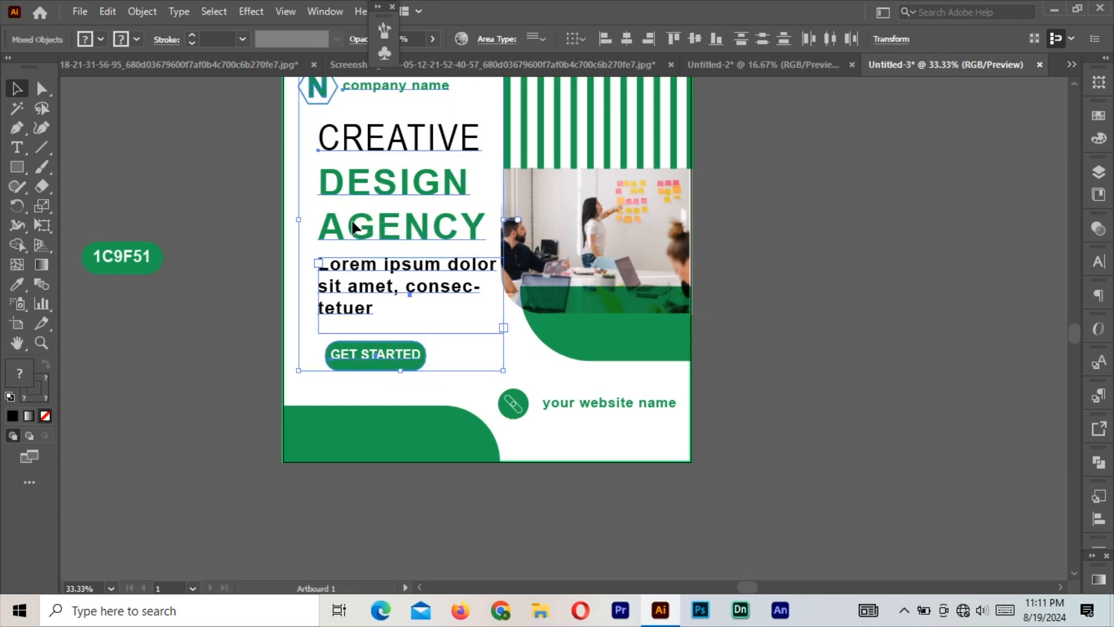
left_click(606, 39)
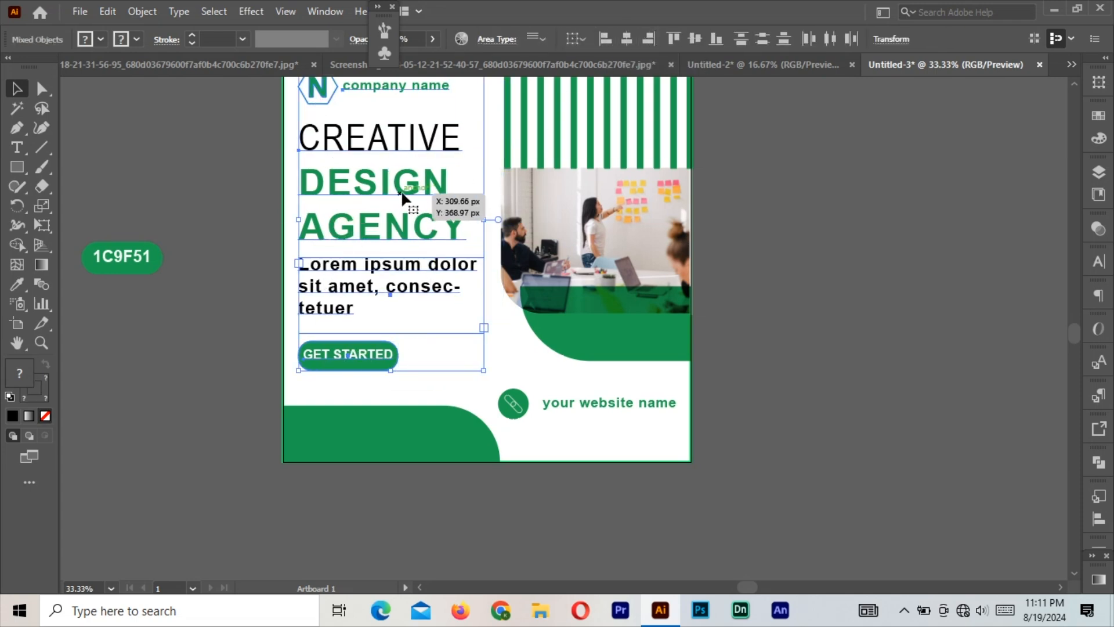
left_click_drag(356, 222, 357, 224)
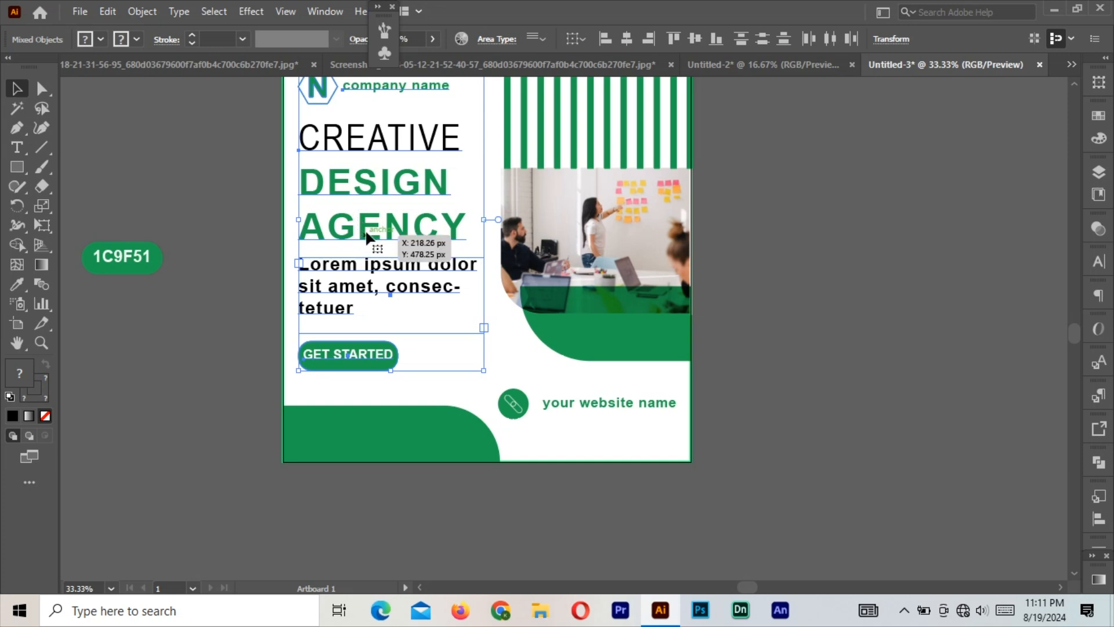
left_click(814, 224)
Shift the heading, body text and button slightly to the right of the logo.
key("ctrl+minus")
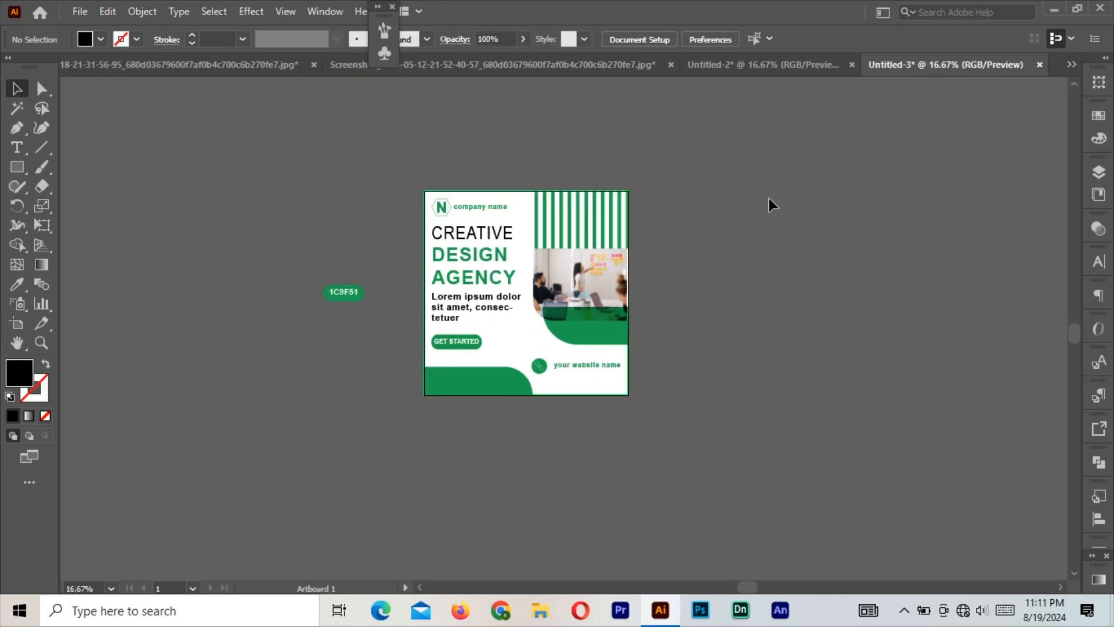
left_click_drag(465, 257, 475, 257)
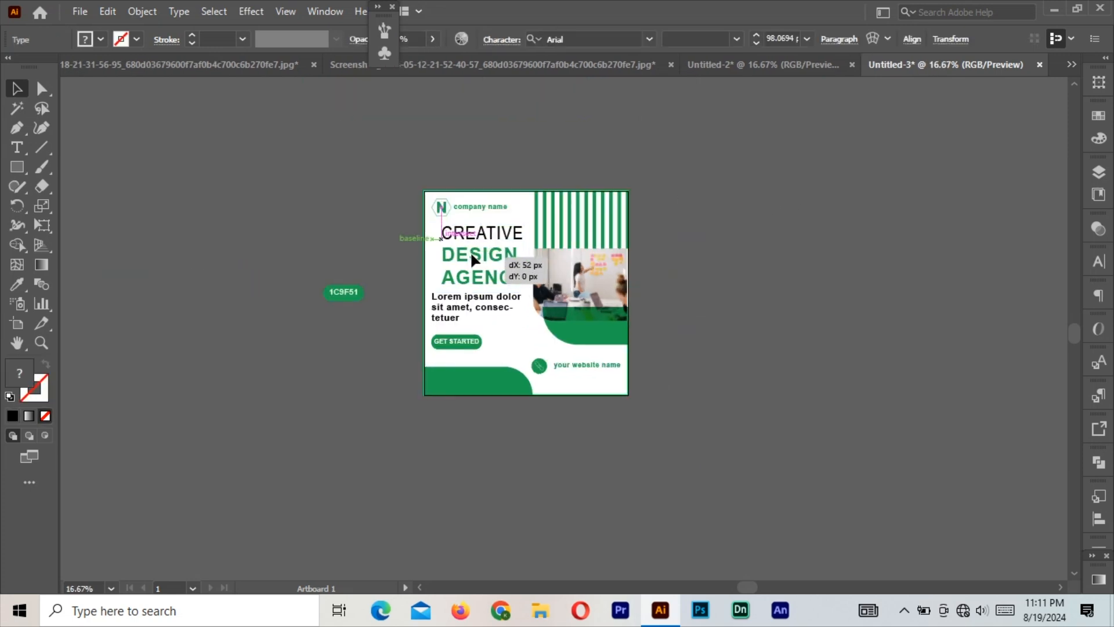
left_click(459, 318)
left_click_drag(464, 316, 474, 316)
left_click_drag(457, 342, 469, 341)
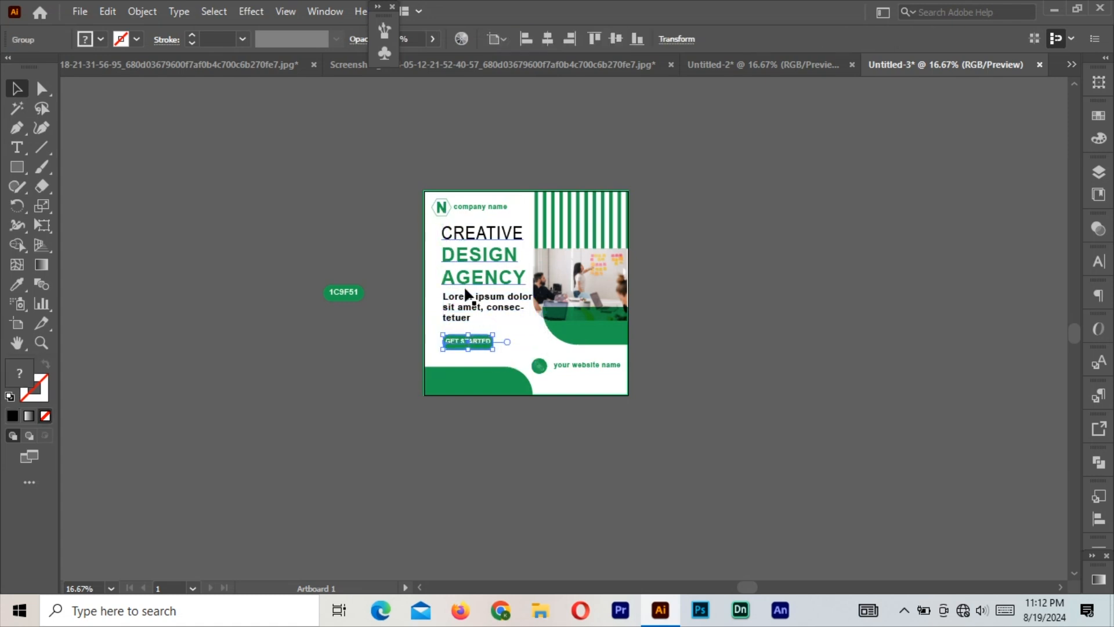
Re-align the heading, body text and button to one shared left edge.
left_click(465, 296, "shift")
left_click(466, 281, "shift")
left_click(457, 348, "shift")
left_click(458, 348, "shift")
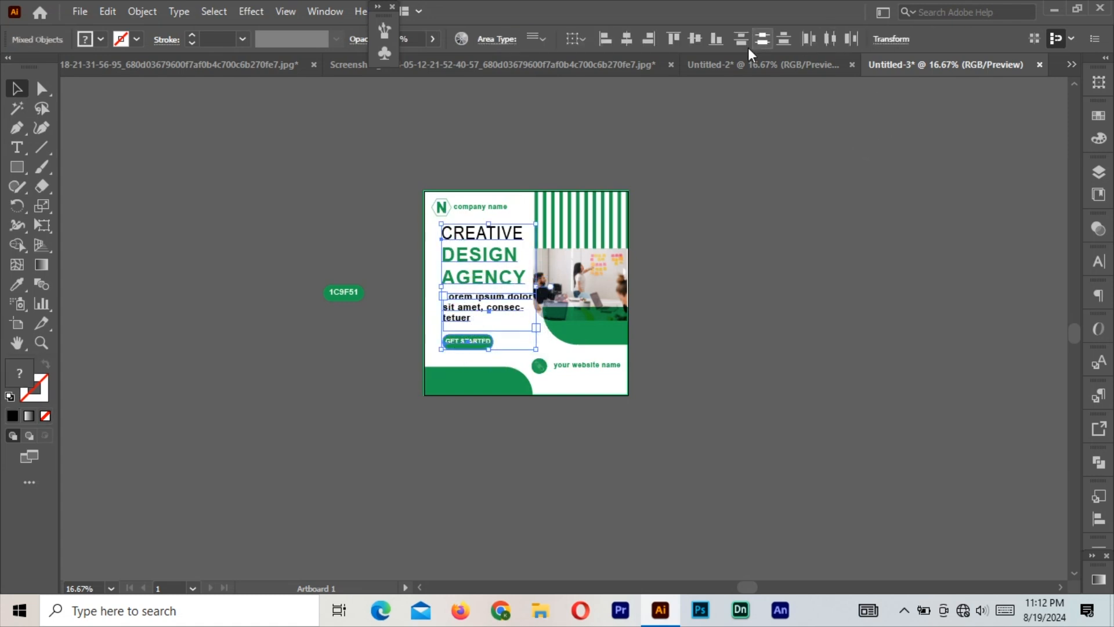
left_click(605, 39)
right_click(480, 253)
left_click(633, 360)
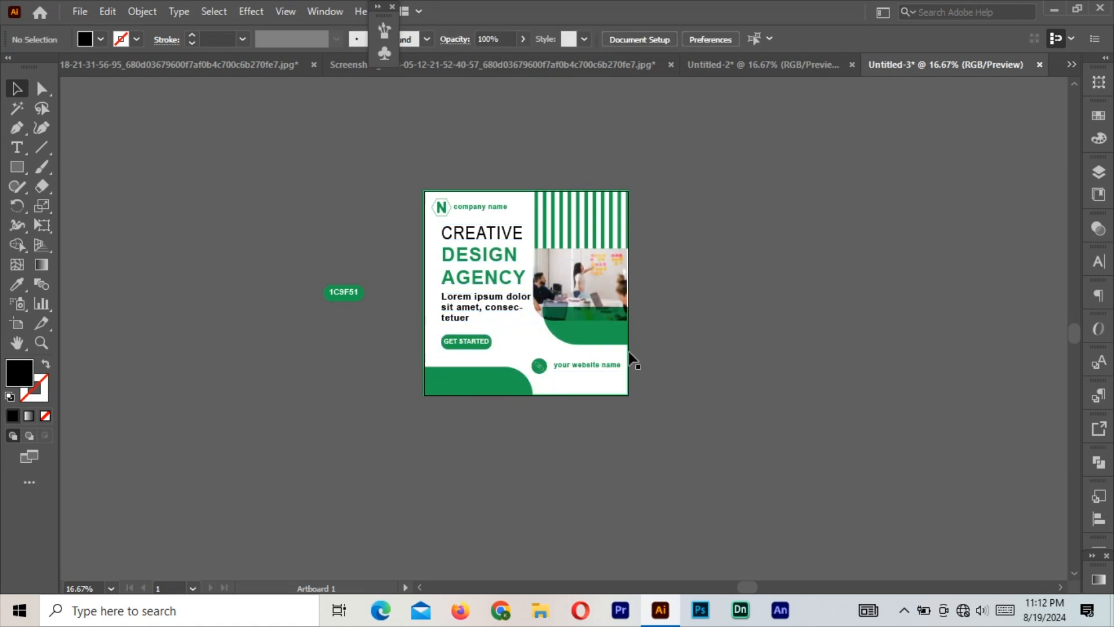
key("ctrl+equal")
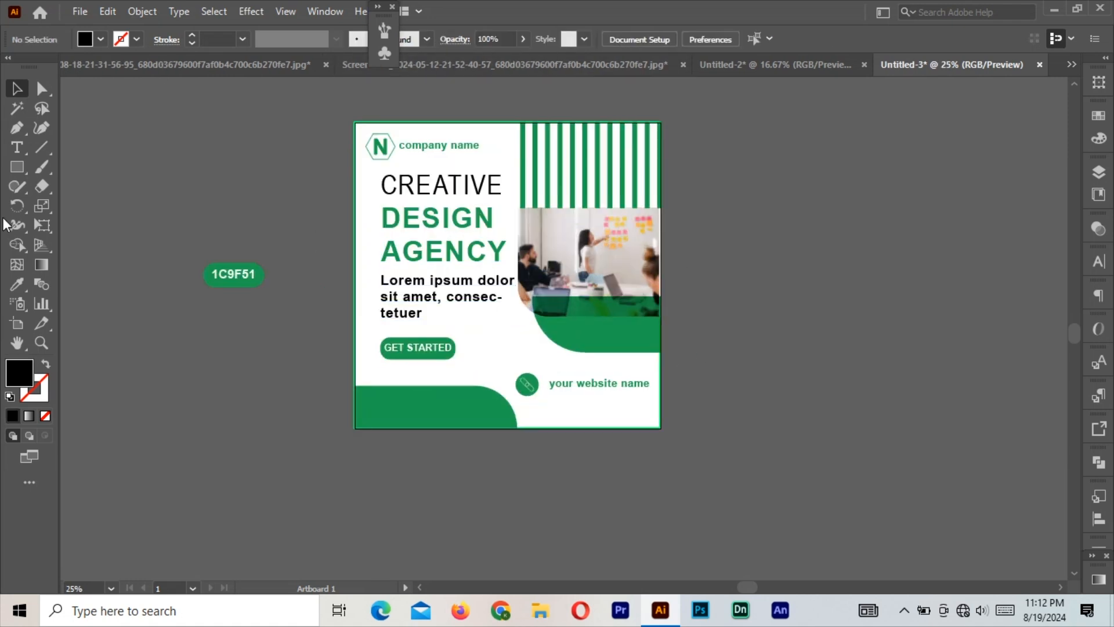
Draw a large unfilled outline circle beside the artboard and paste a copy in place.
left_click_drag(16, 167, 70, 212)
left_click_drag(808, 226, 907, 323)
left_click(45, 366)
key("v")
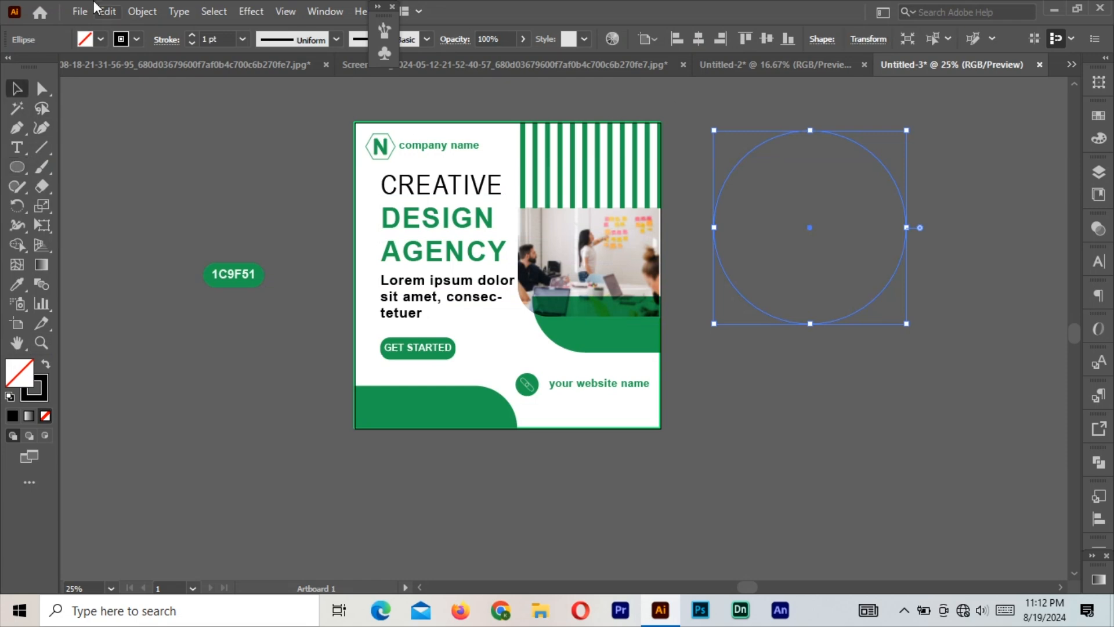
left_click(107, 11)
left_click(133, 89)
left_click(107, 11)
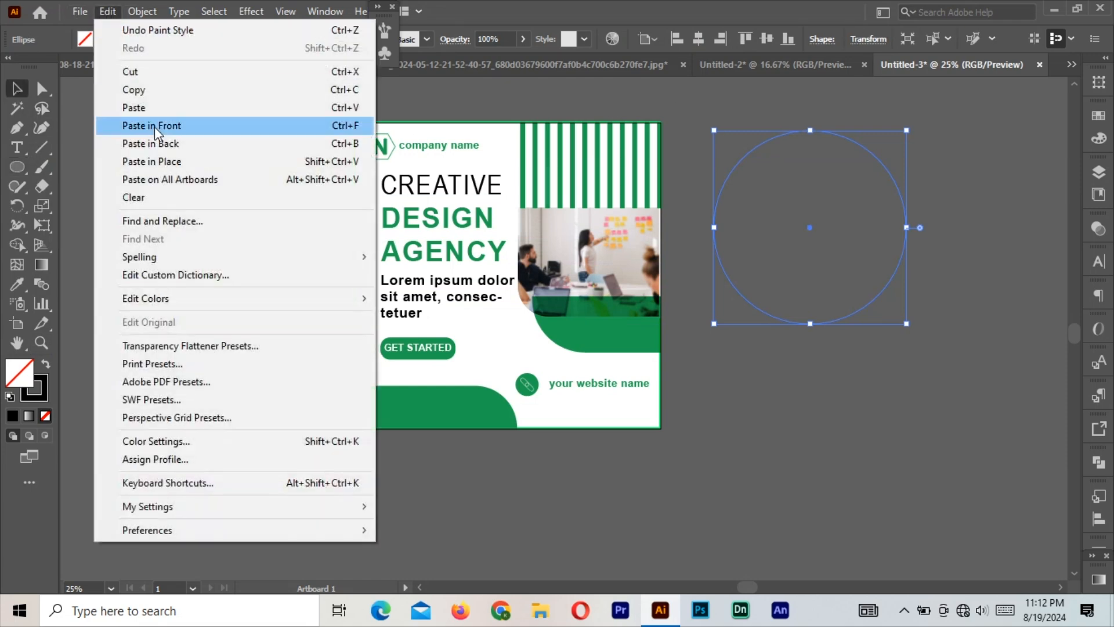
left_click(156, 126)
Make a 497 px concentric inner circle and two small circles at the upper left and right.
left_click_drag(906, 131, 869, 169)
left_click(108, 11)
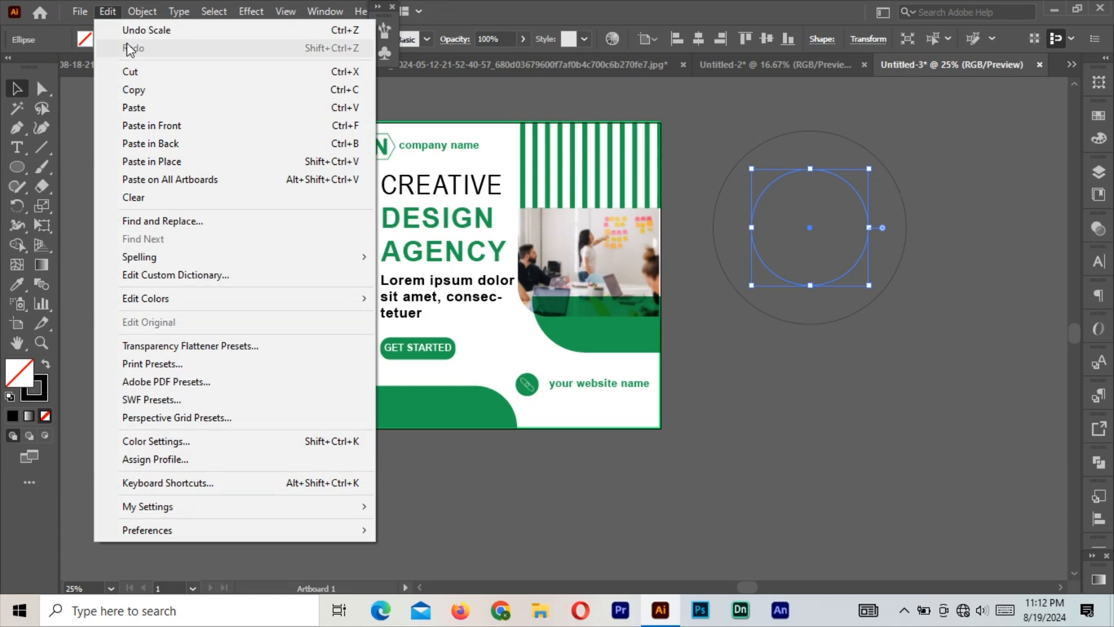
left_click(154, 120)
left_click_drag(907, 130, 887, 173)
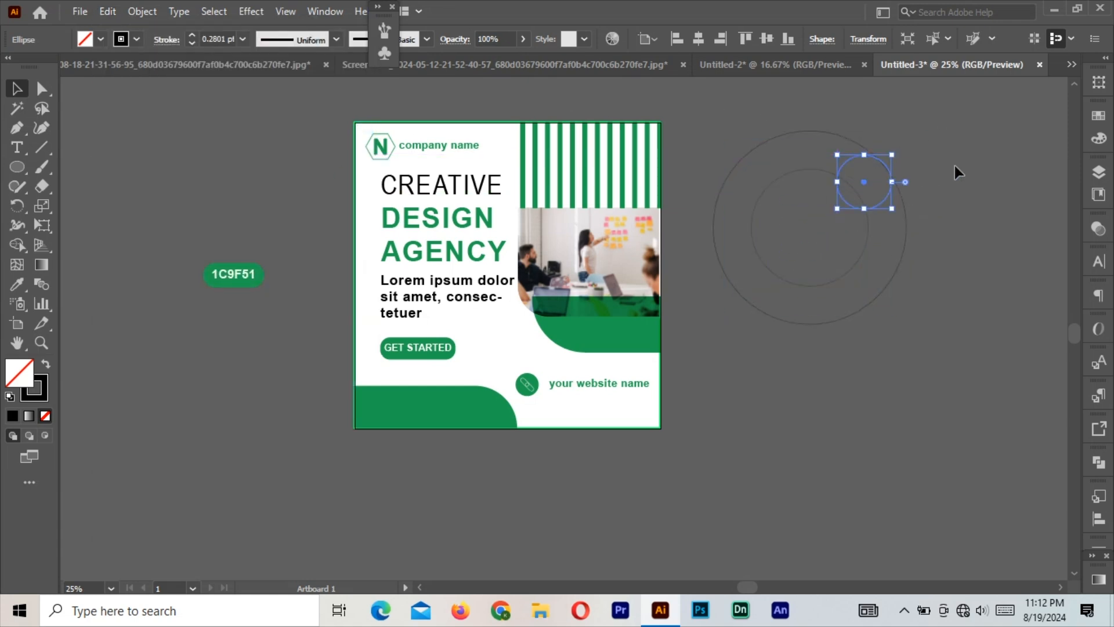
left_click(820, 284)
left_click_drag(869, 285, 888, 300)
left_click(892, 182)
left_click(882, 298)
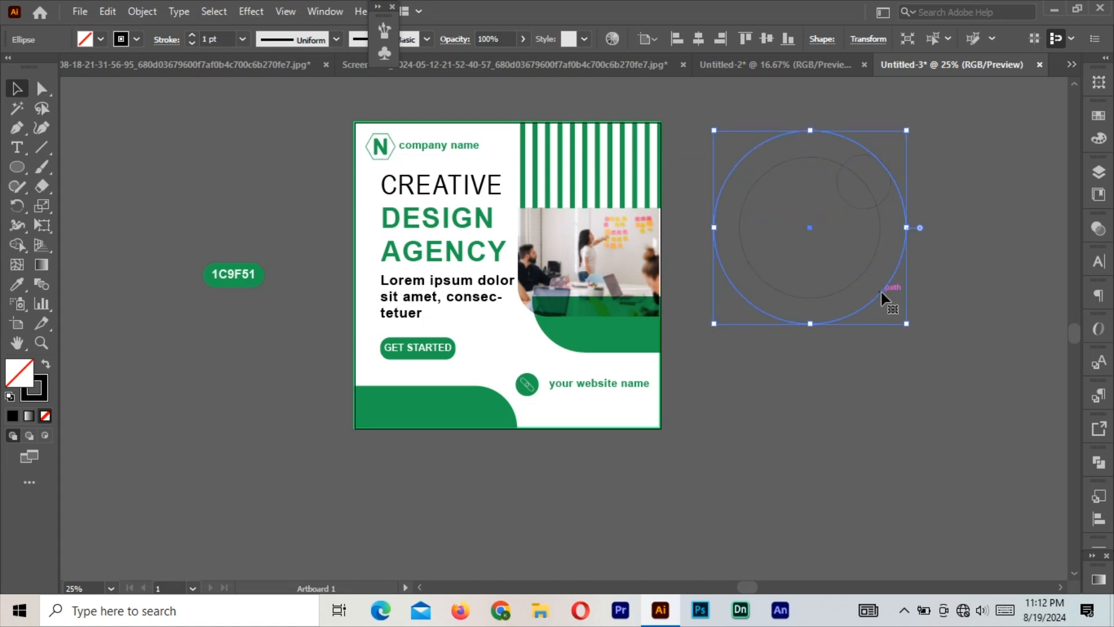
left_click(979, 270)
left_click_drag(875, 207, 768, 207)
Draw a five-sided polygon centred on the concentric circles.
right_click(11, 170)
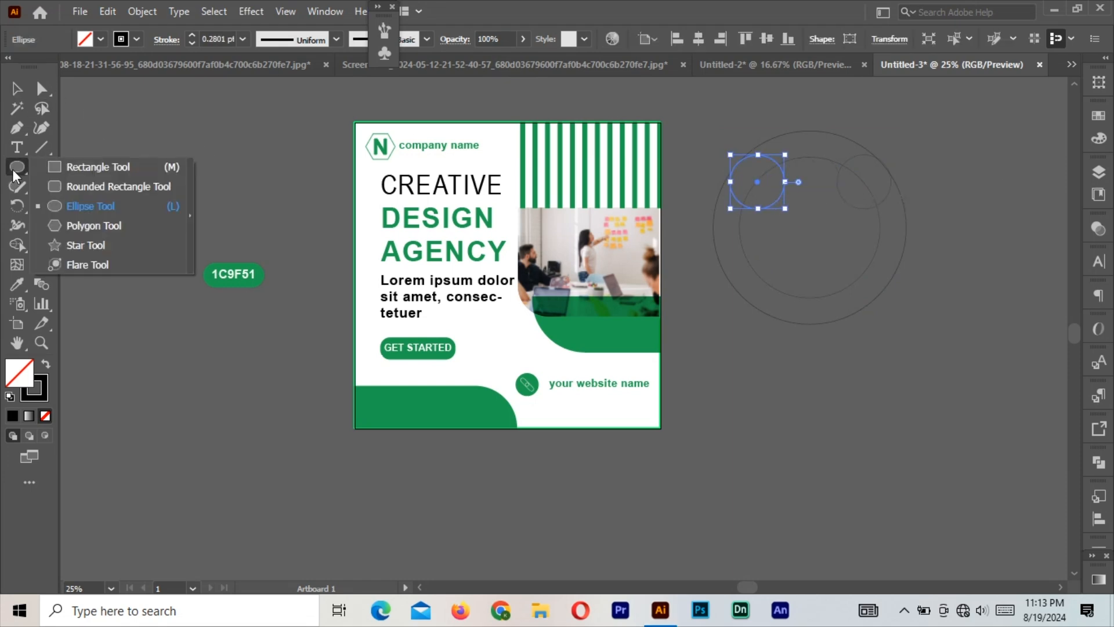
left_click(62, 229)
key("ctrl+plus")
key("ctrl+plus")
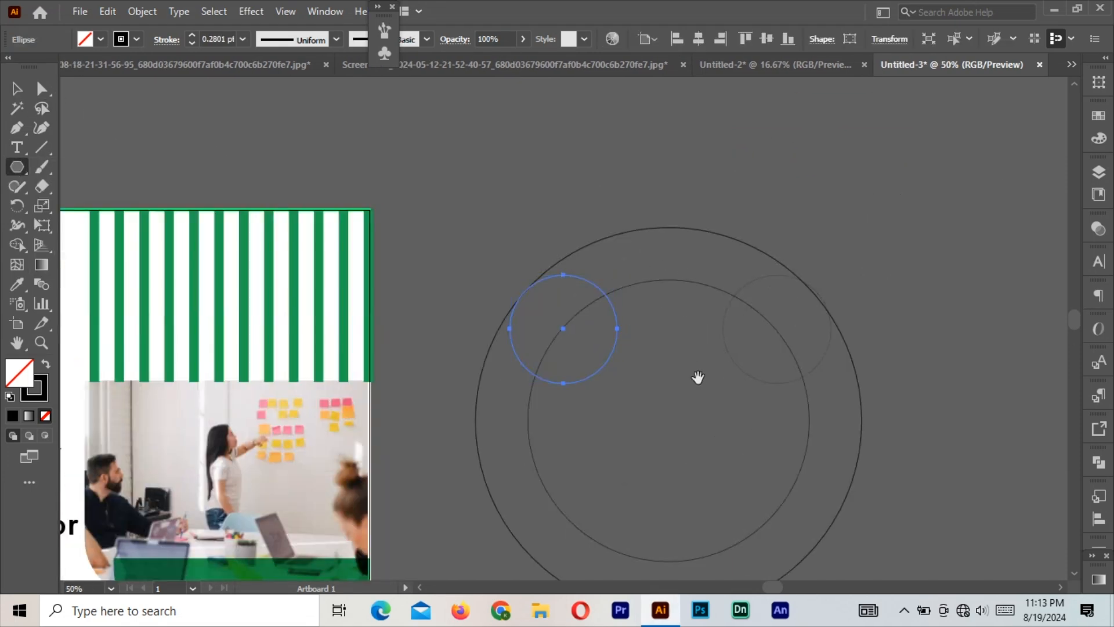
left_click_drag(699, 378, 637, 280)
left_click_drag(601, 316, 687, 437)
key("Down")
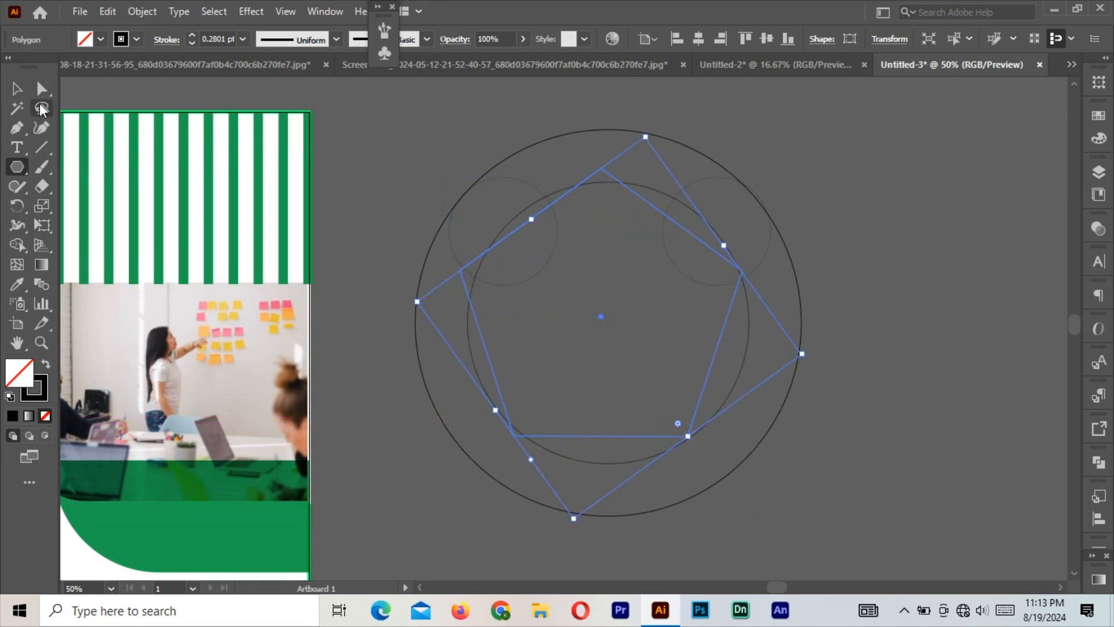
Resize and position the pentagon until its top meets the inner circle, then select all shapes.
key("v")
mouse_move(652, 204)
left_mouse_down()
mouse_move(663, 217)
mouse_move(650, 217)
mouse_move(662, 215)
left_mouse_up()
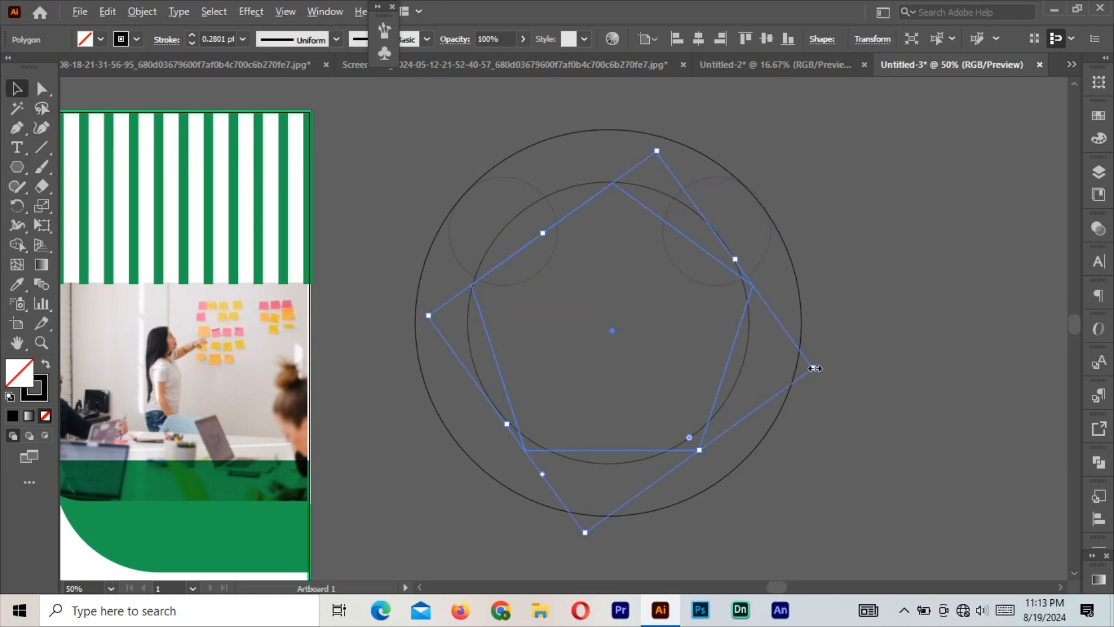
left_click_drag(815, 368, 801, 366)
left_click_drag(627, 205, 625, 193)
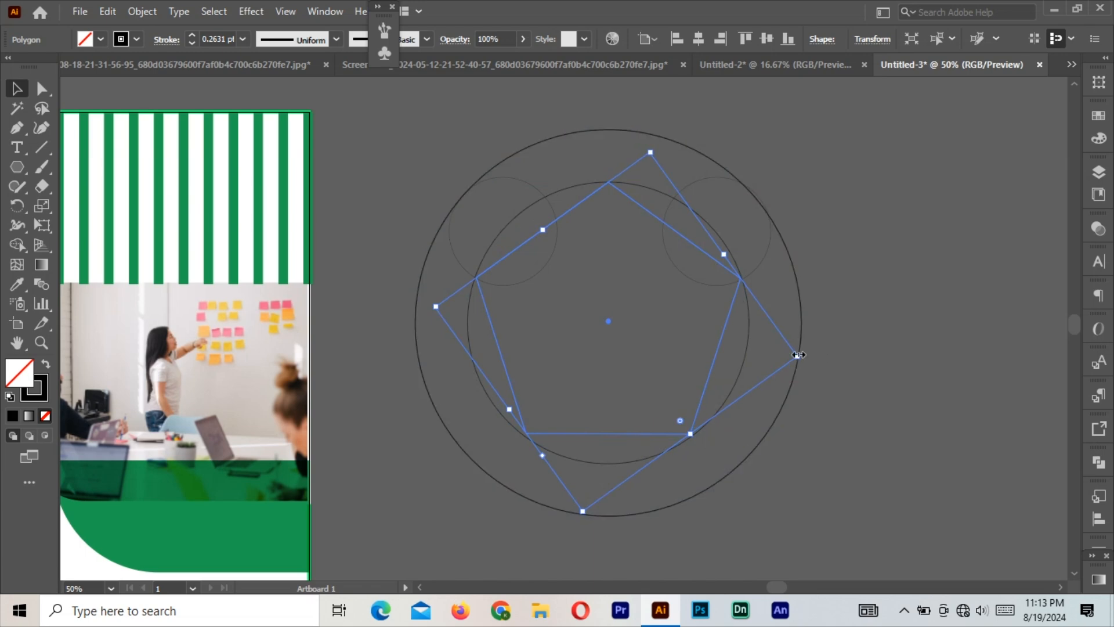
left_click_drag(799, 355, 795, 356)
left_click_drag(638, 206, 639, 204)
left_click_drag(689, 431, 695, 437)
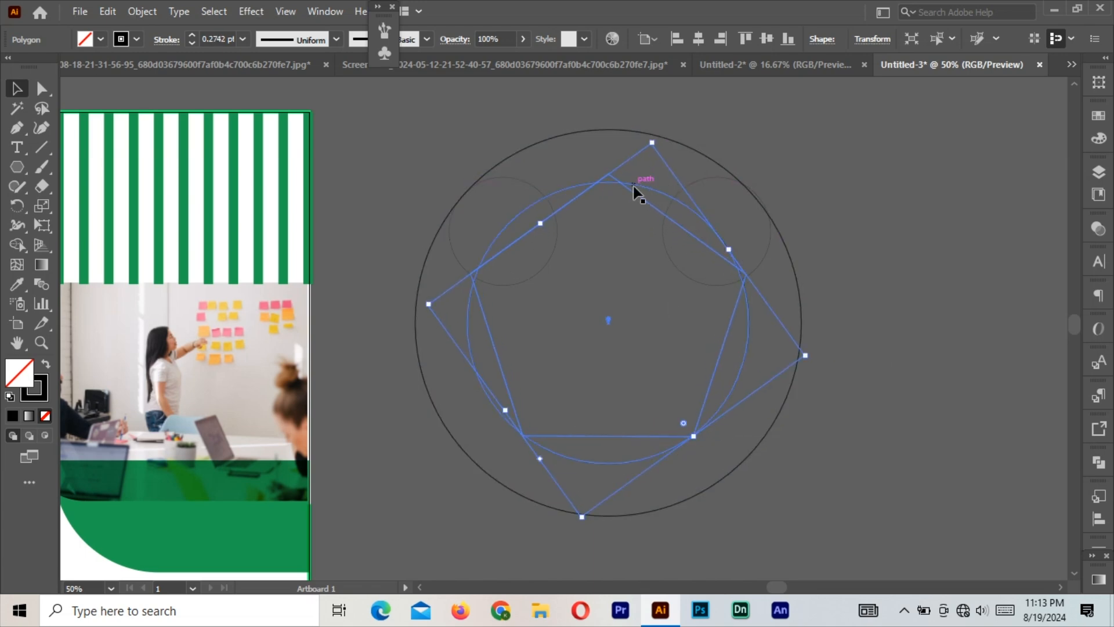
left_click_drag(637, 196, 639, 201)
left_click_drag(421, 142, 803, 450)
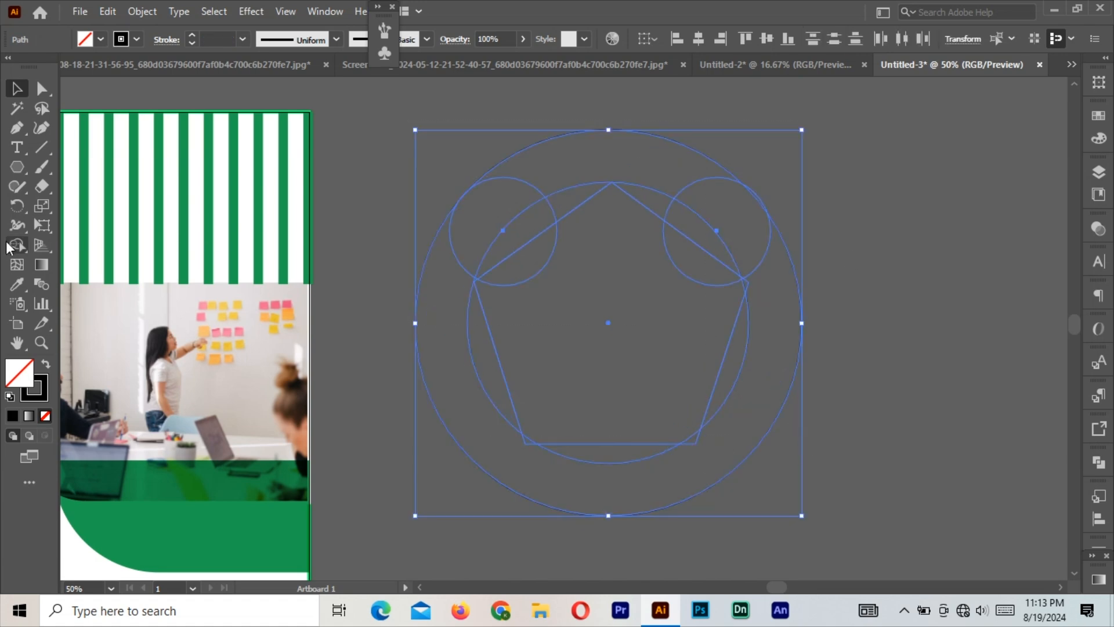
With Shape Builder, remove the pentagon and ring scraps and merge the handset regions.
left_click(18, 244)
left_click_drag(601, 371, 749, 379)
left_click_drag(663, 410, 481, 391)
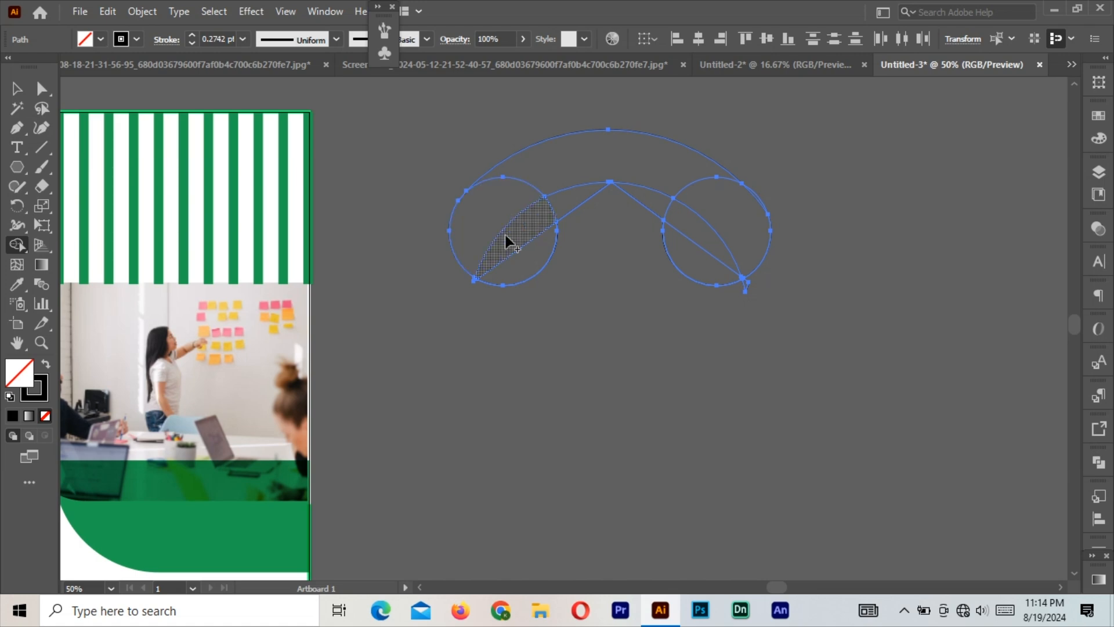
mouse_move(500, 231)
left_mouse_down()
mouse_move(535, 176)
mouse_move(655, 162)
mouse_move(727, 200)
mouse_move(705, 235)
mouse_move(647, 200)
left_mouse_up()
mouse_move(500, 215)
left_mouse_down()
mouse_move(553, 166)
mouse_move(698, 170)
left_mouse_up()
left_click_drag(709, 238, 707, 243)
Move the handset shape aside and delete the leftover path scraps.
left_click(19, 92)
left_click_drag(583, 181, 729, 448)
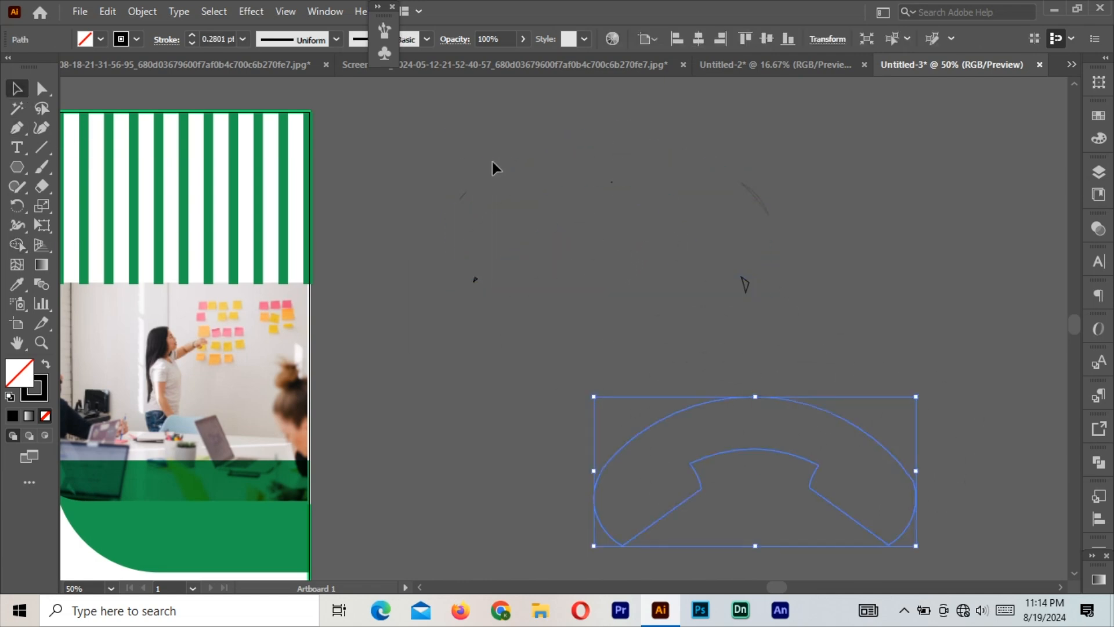
left_click_drag(816, 288, 920, 318)
key("Delete")
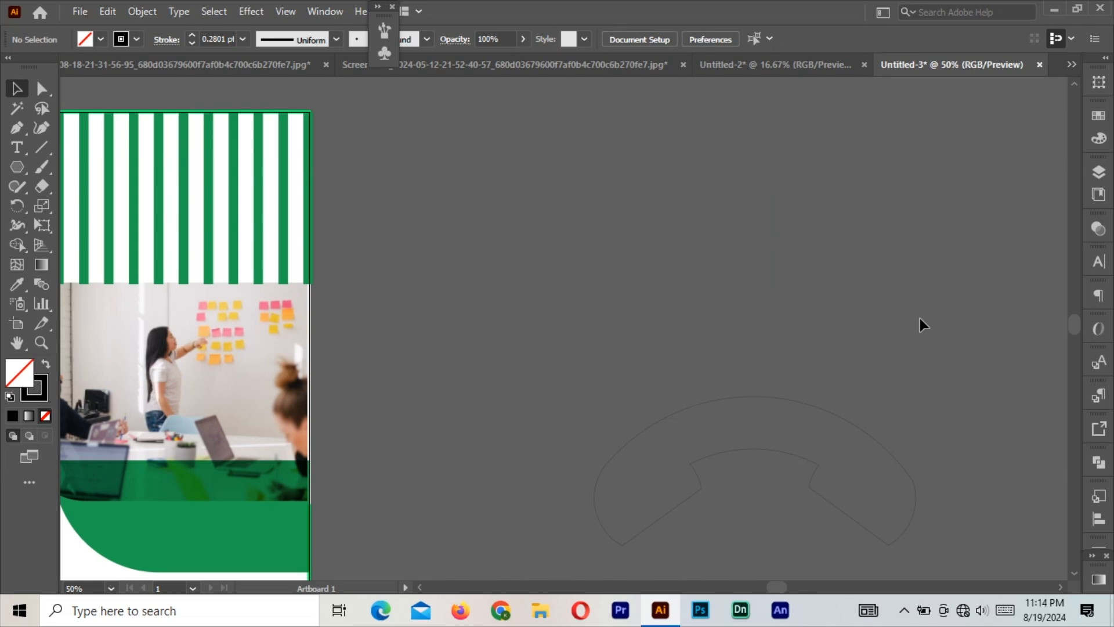
Give the handset a white 3 pt stroke with no fill.
left_click(823, 413)
left_click(17, 284)
left_click(80, 210)
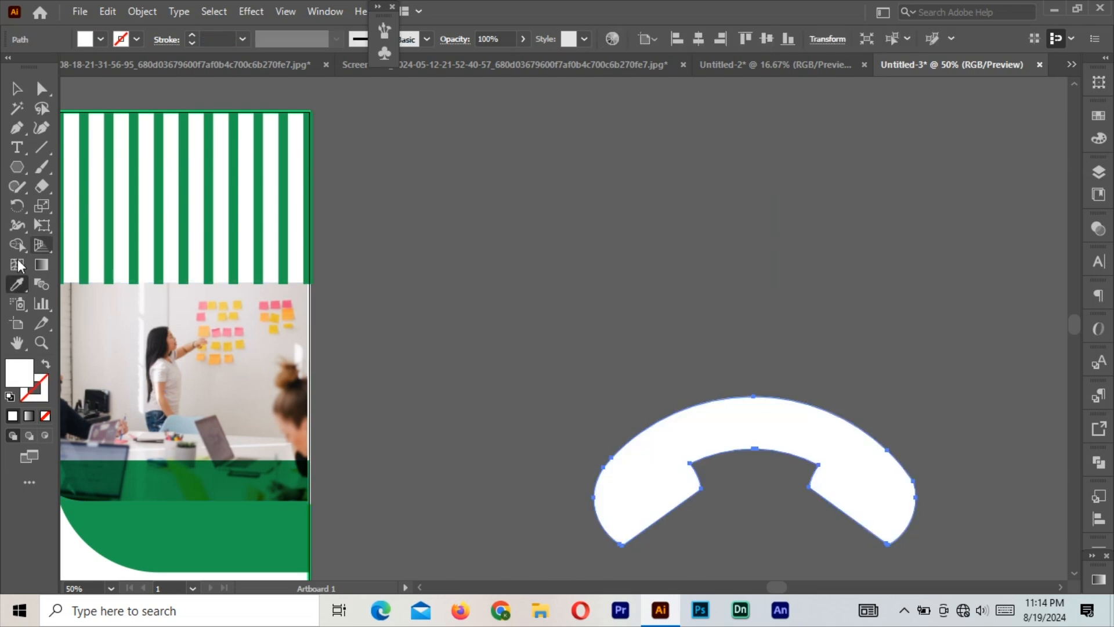
left_click(46, 363)
left_click(191, 34)
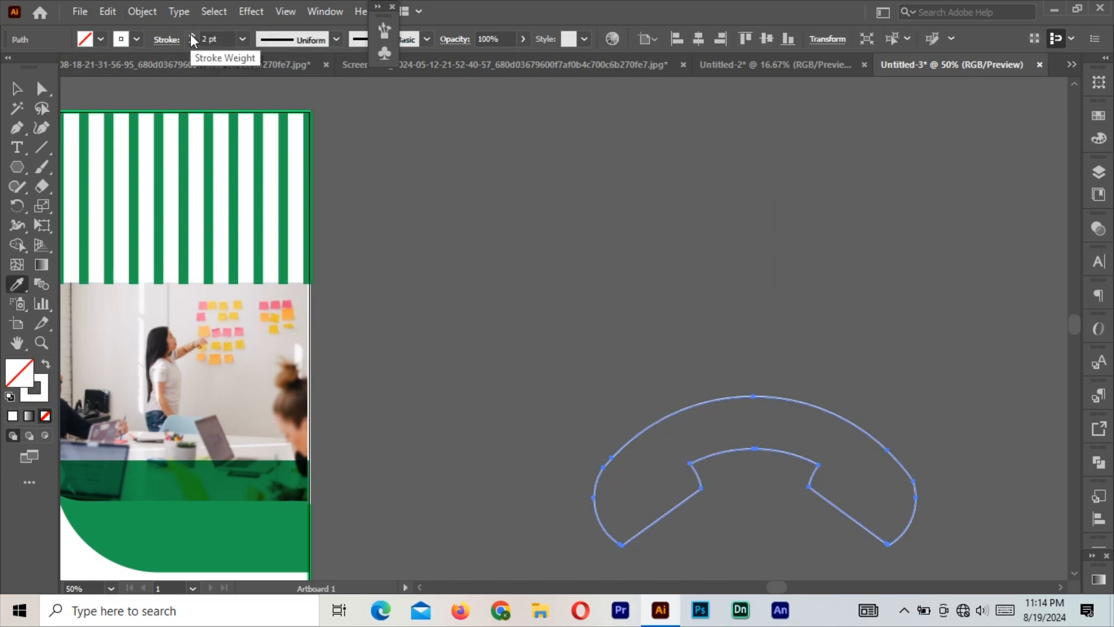
left_click(192, 35)
Expand the handset's stroke into a filled shape.
left_click(17, 88)
left_click(150, 15)
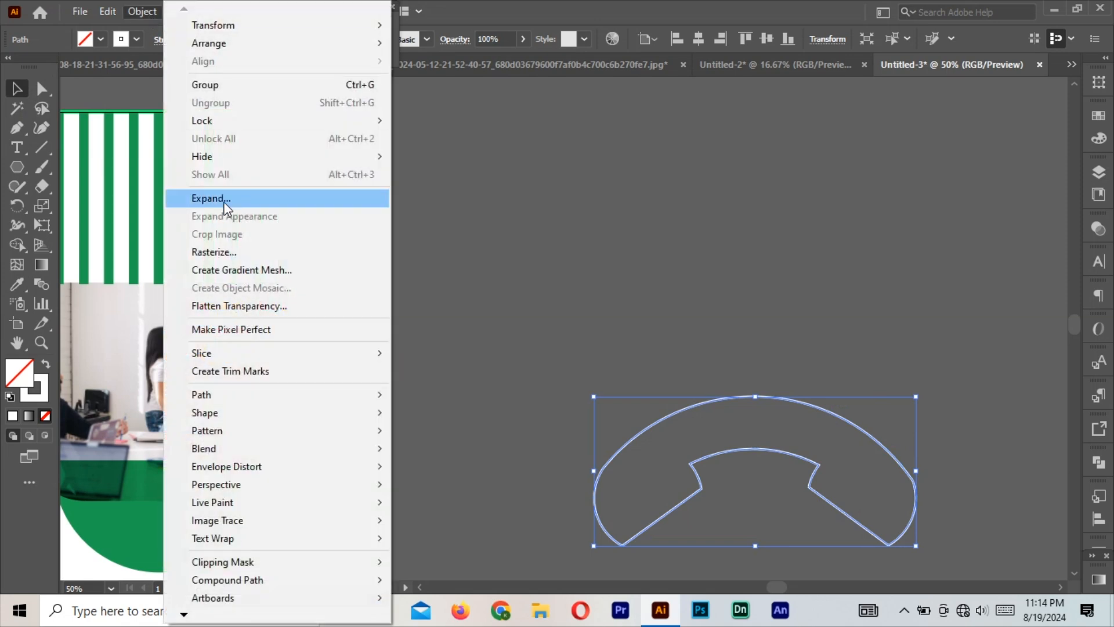
left_click(233, 197)
left_click(225, 389)
left_click(604, 306)
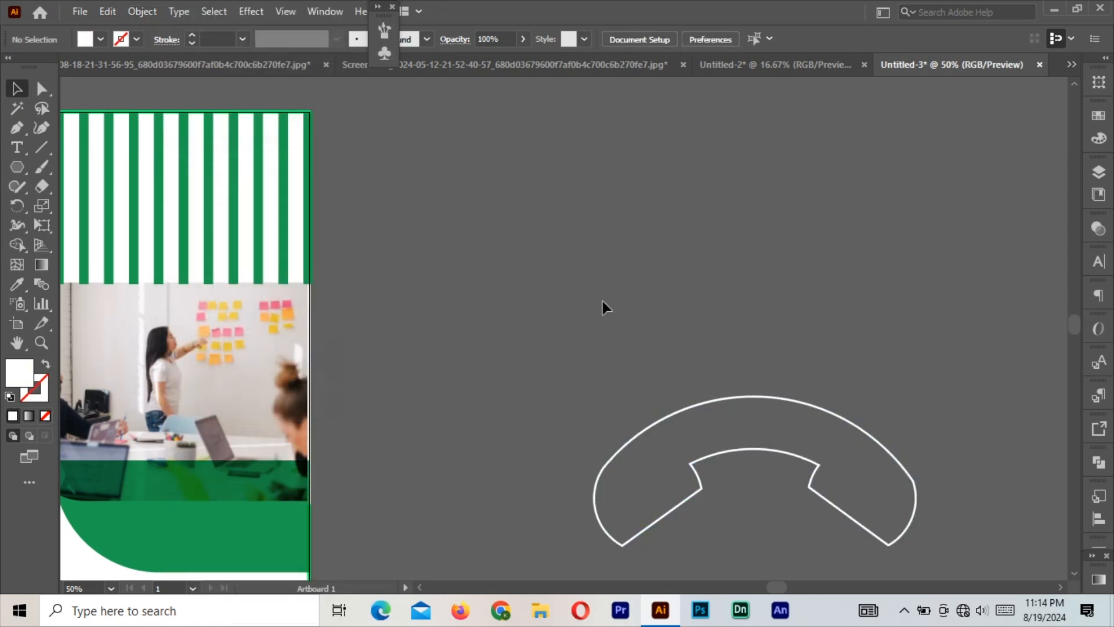
Scale the handset down and rotate it to an angle.
left_click(840, 423)
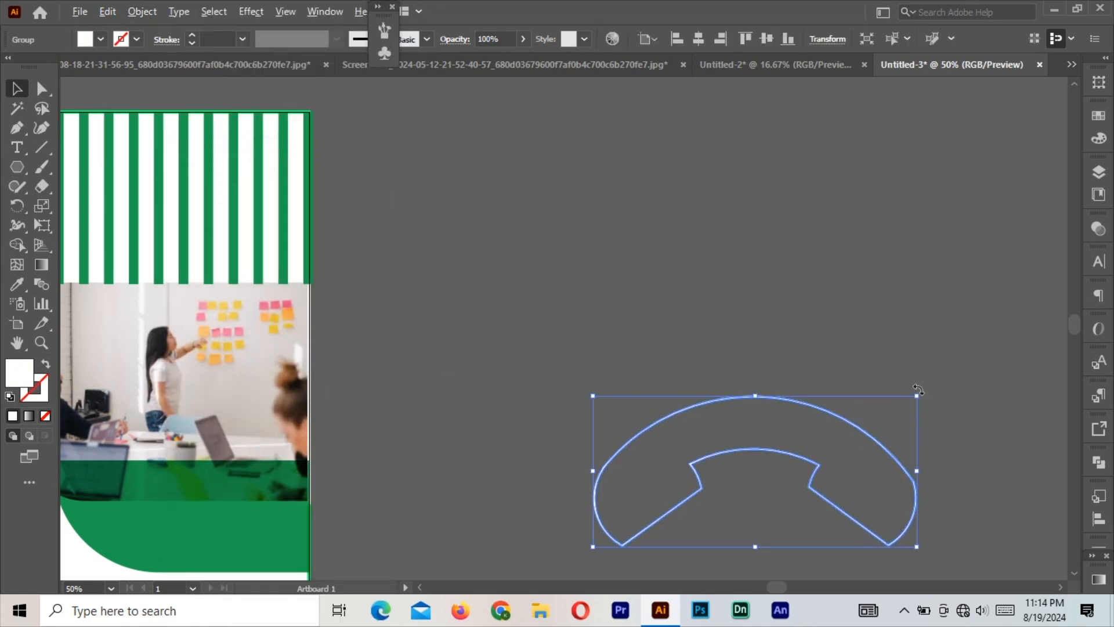
left_click_drag(917, 395, 870, 418)
left_click_drag(875, 532, 828, 316)
key("ctrl+minus")
left_click_drag(472, 302, 812, 239)
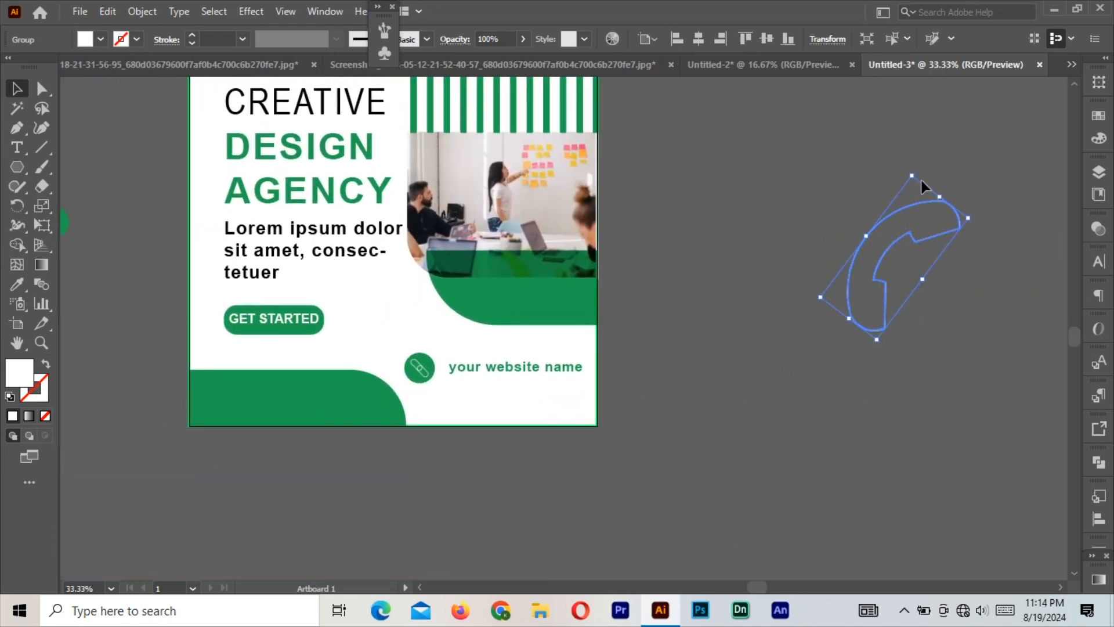
left_click_drag(911, 176, 908, 208)
left_click(945, 177)
Move the handset onto the bottom-left green shape and shrink it further.
key("ctrl+a")
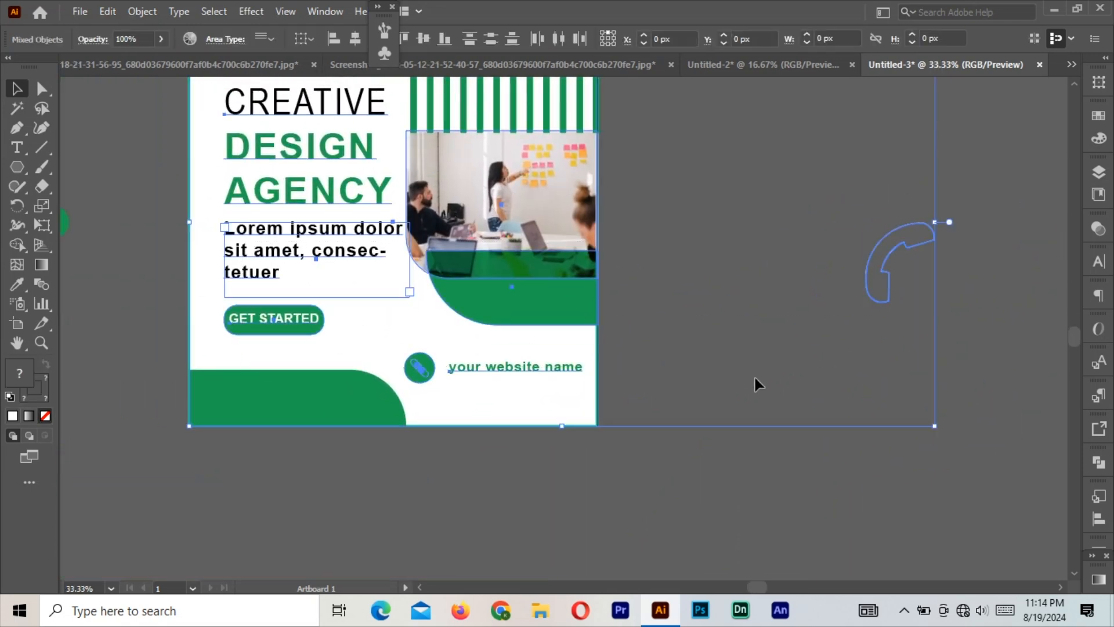
left_click(757, 383)
left_click_drag(874, 293, 211, 410)
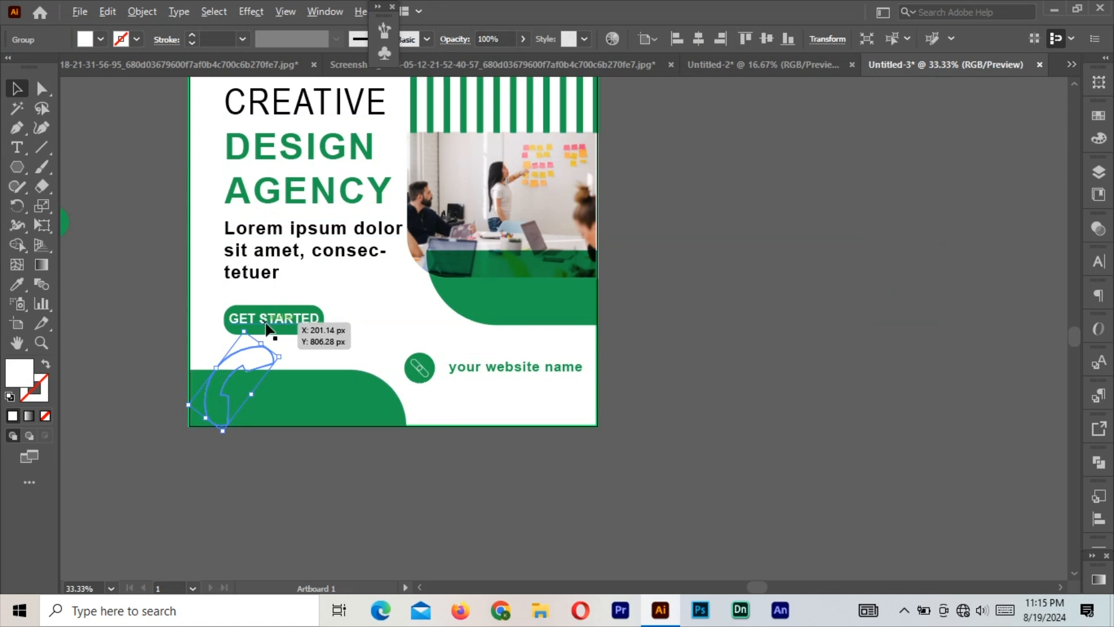
left_click_drag(242, 332, 239, 383)
left_click(245, 461)
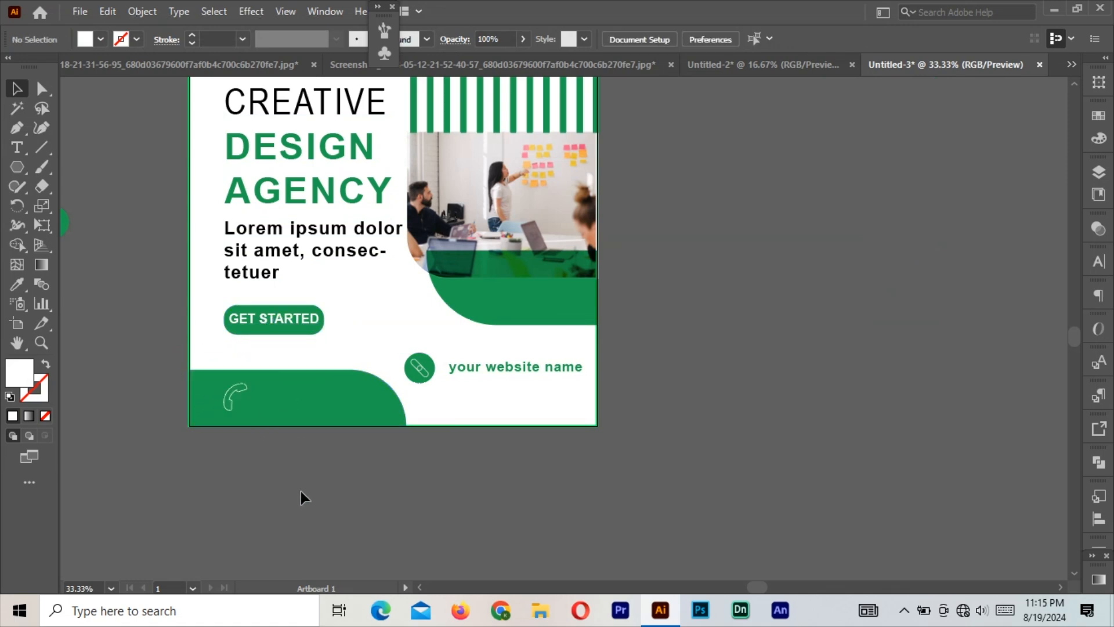
Type the phone number beside the artboard and colour it white.
left_click(17, 146)
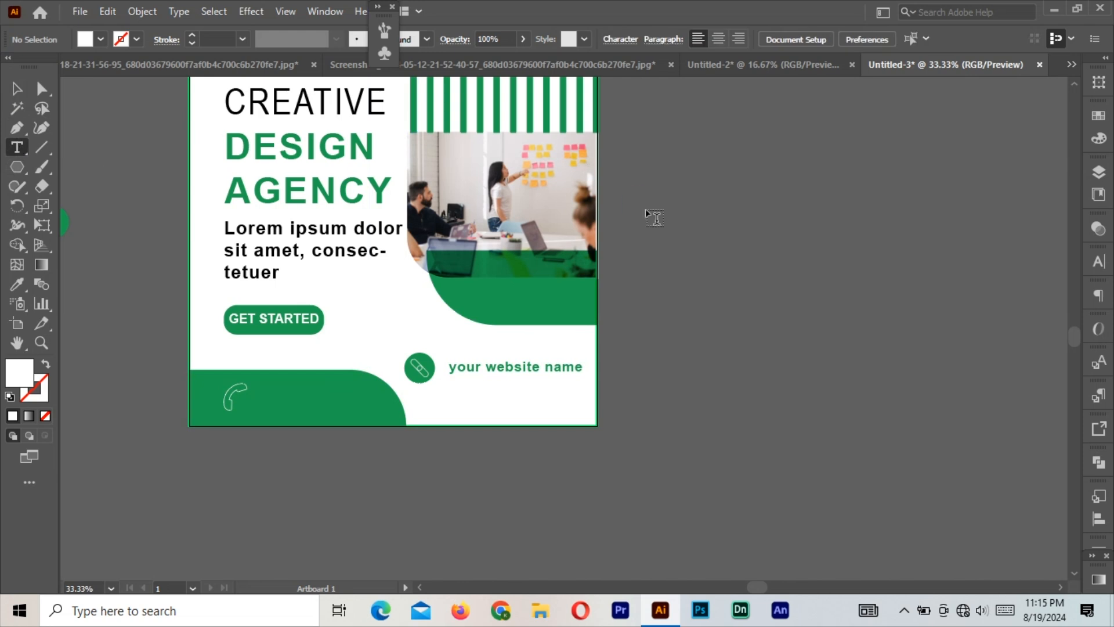
left_click(646, 208)
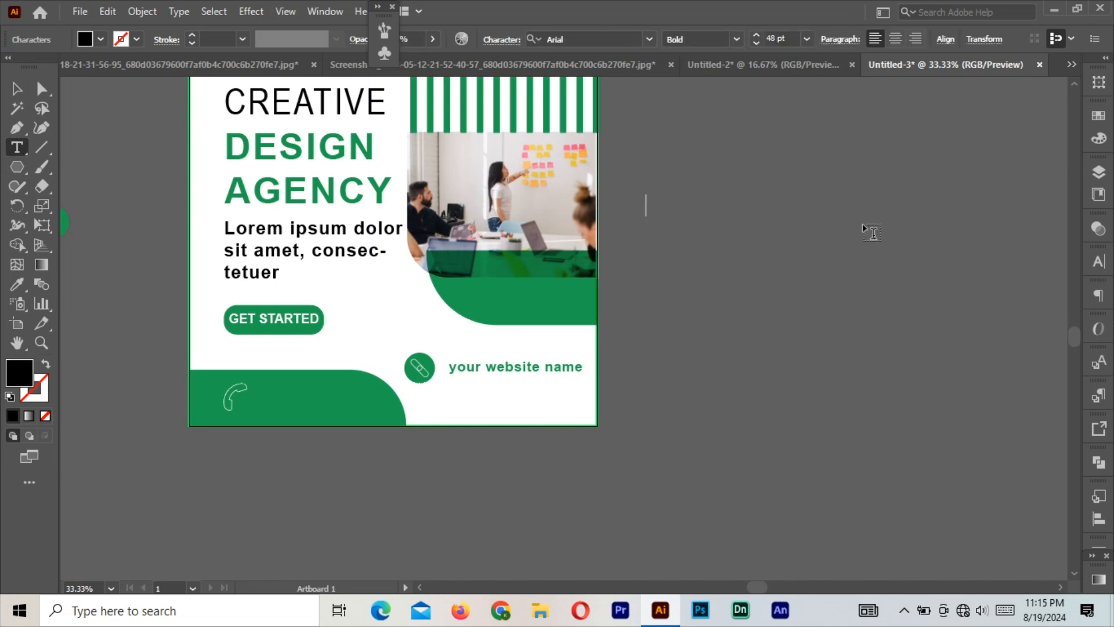
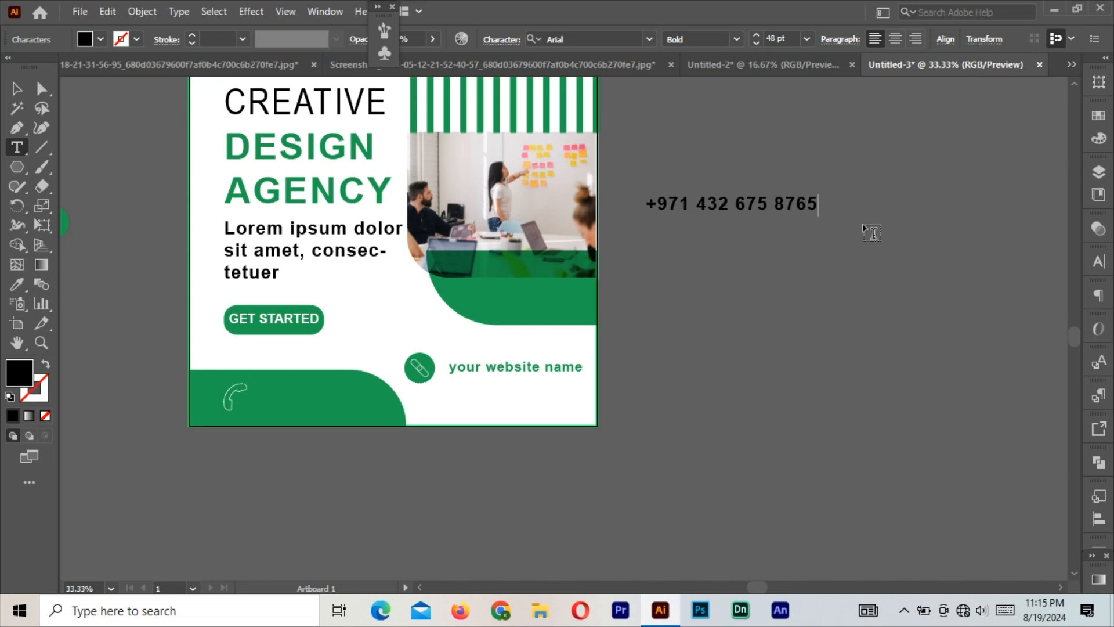
left_click(16, 89)
left_click(17, 285)
left_click(202, 285)
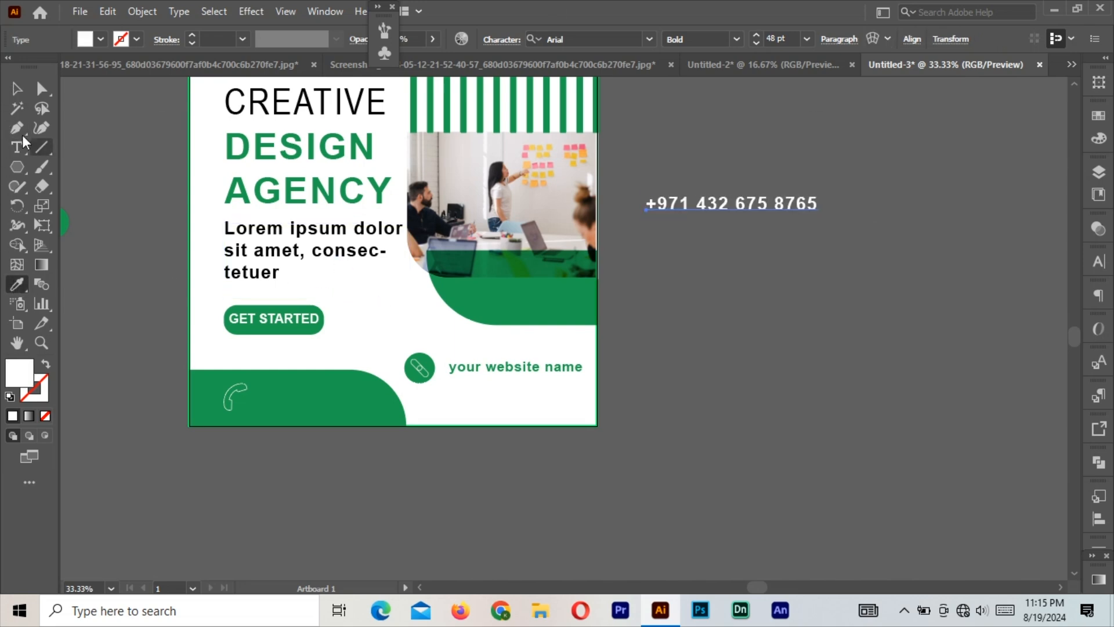
Place the phone number beside the handset on the green band and set its style to Narrow.
left_click(17, 89)
left_click(805, 298)
left_click_drag(758, 211, 353, 406)
left_click_drag(222, 406, 198, 406)
mouse_move(300, 405)
left_mouse_down()
mouse_move(273, 405)
mouse_move(285, 406)
left_mouse_up()
left_click_drag(190, 456, 367, 401)
left_click(736, 39)
left_click(705, 58)
Rotate the phone icon about 12° counter-clockwise and restore an accidentally moved green shape.
left_click(206, 409)
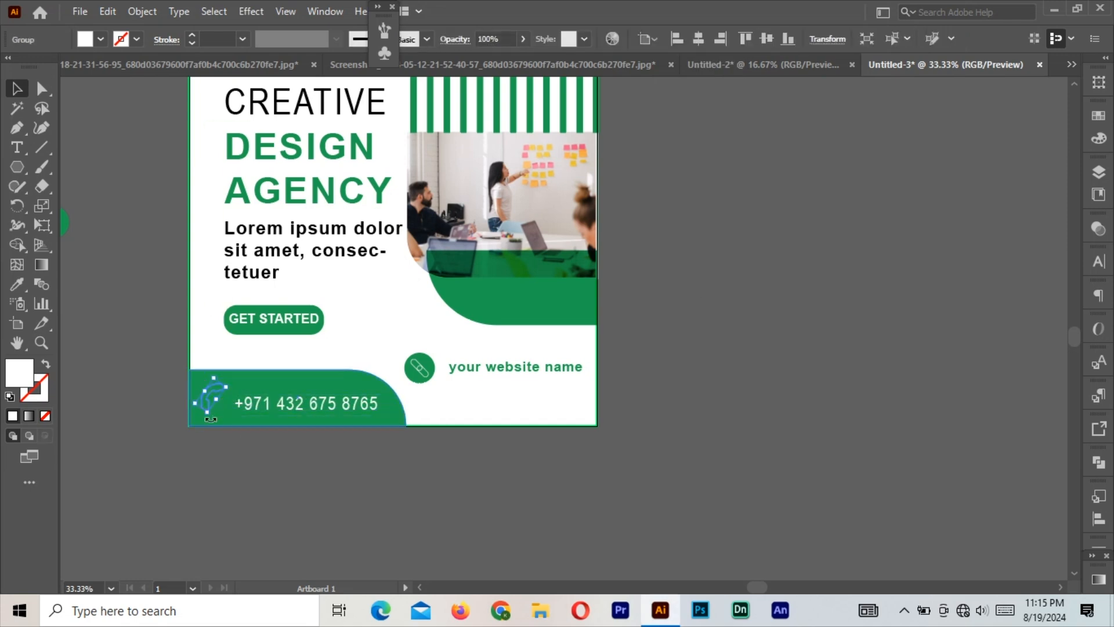
mouse_move(211, 419)
left_mouse_down()
mouse_move(222, 390)
mouse_move(220, 412)
left_mouse_up()
left_click(278, 401)
key("ctrl+z")
key("ctrl+2")
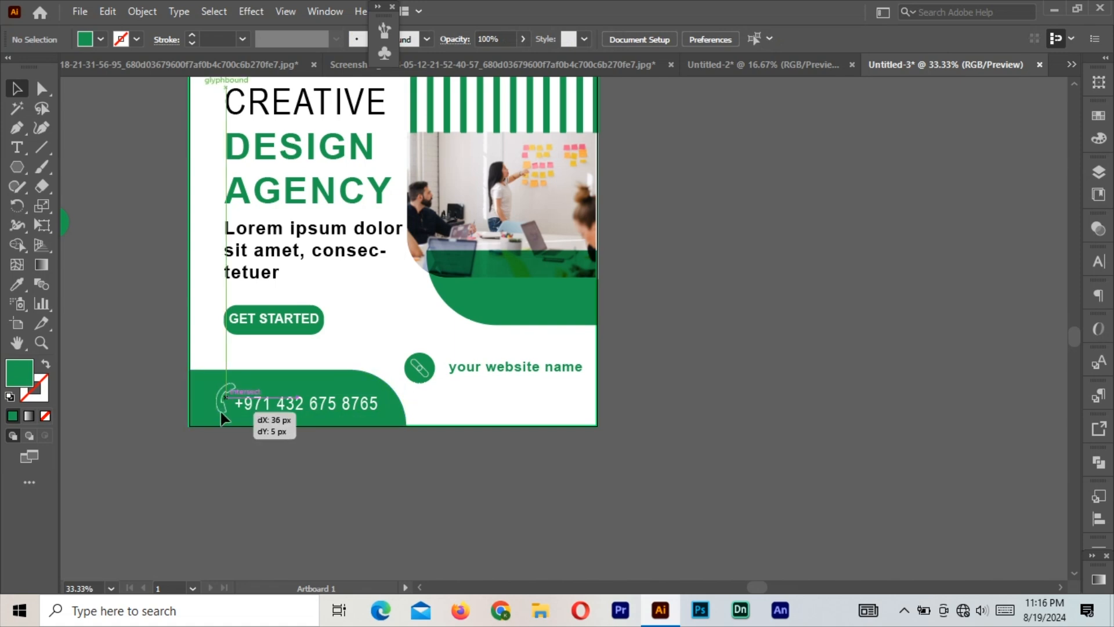
Bottom-align the phone icon and number, then group them.
left_click(265, 403, "shift")
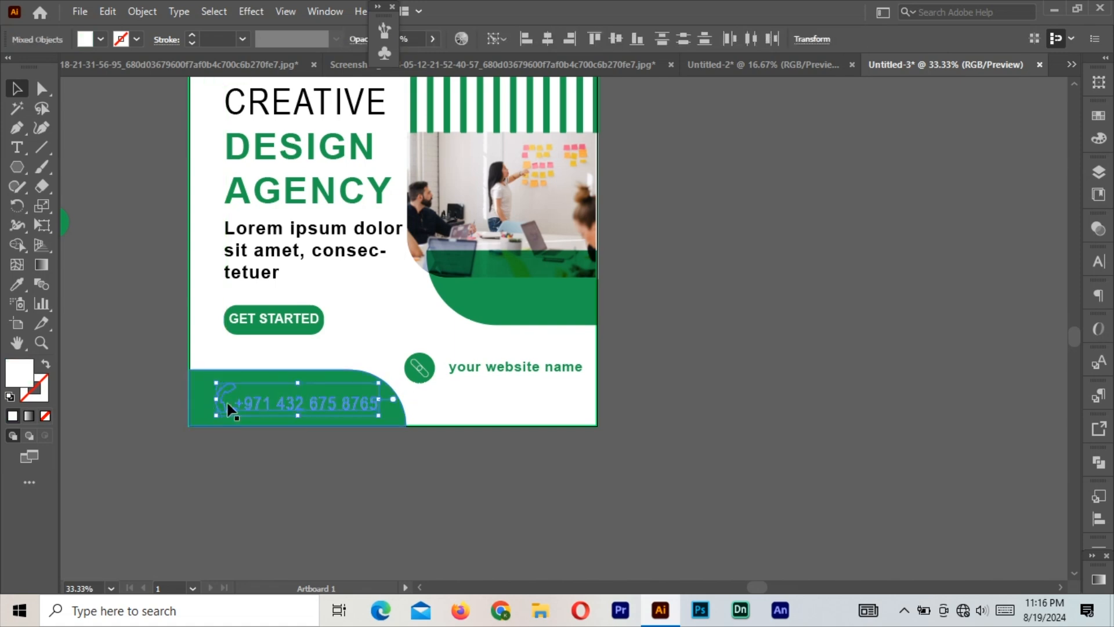
left_click(636, 39)
right_click(324, 393)
left_click(395, 251)
left_click(719, 308)
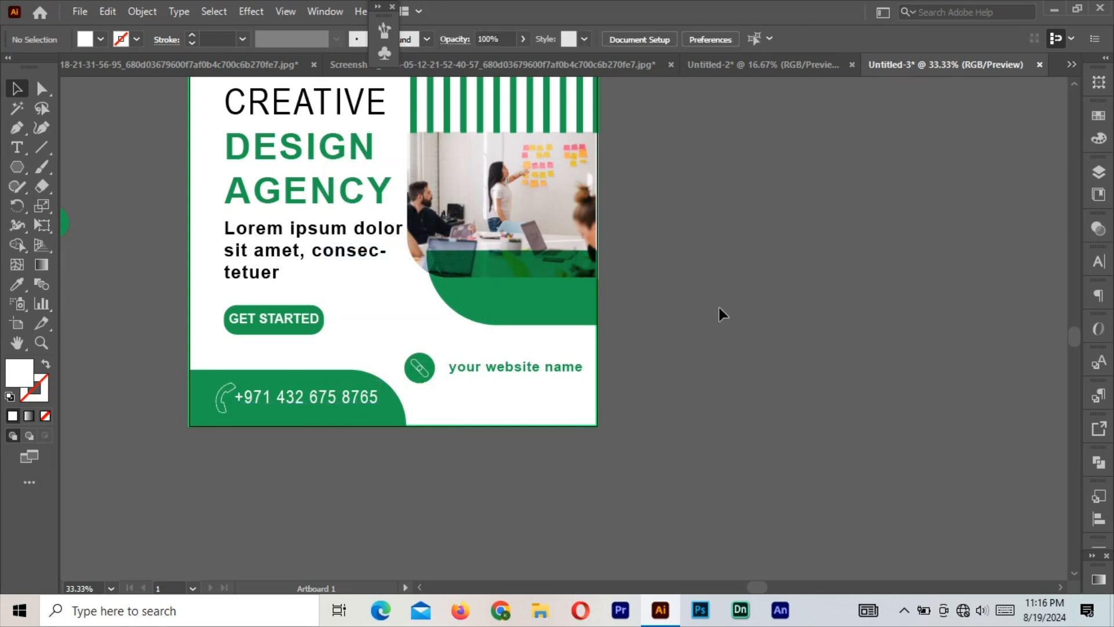
left_click_drag(461, 256, 514, 341)
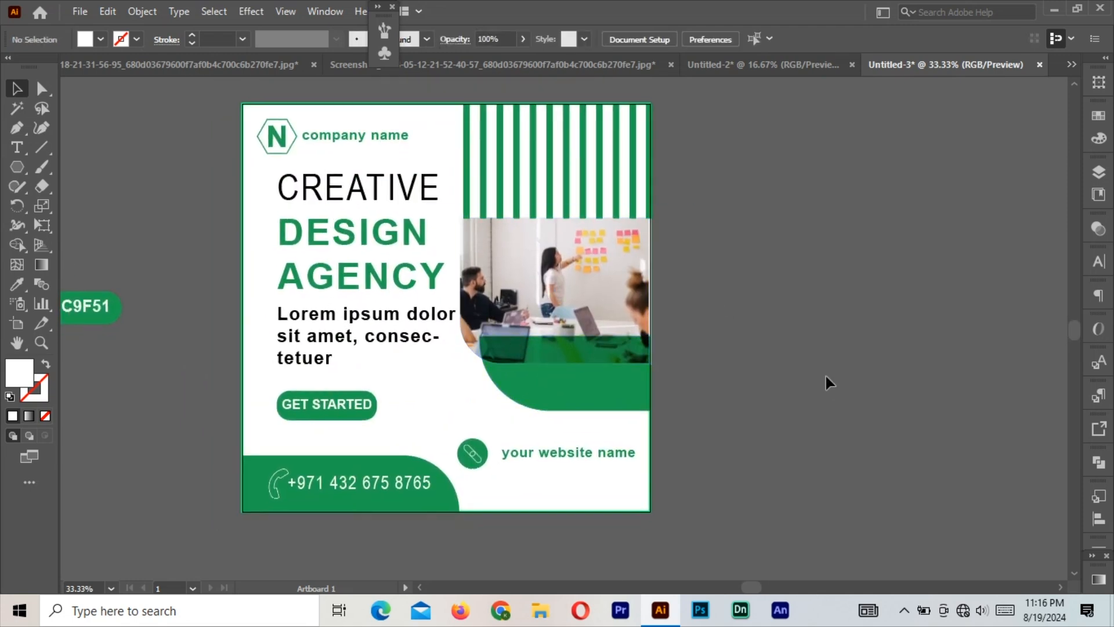
key("f")
key("f")
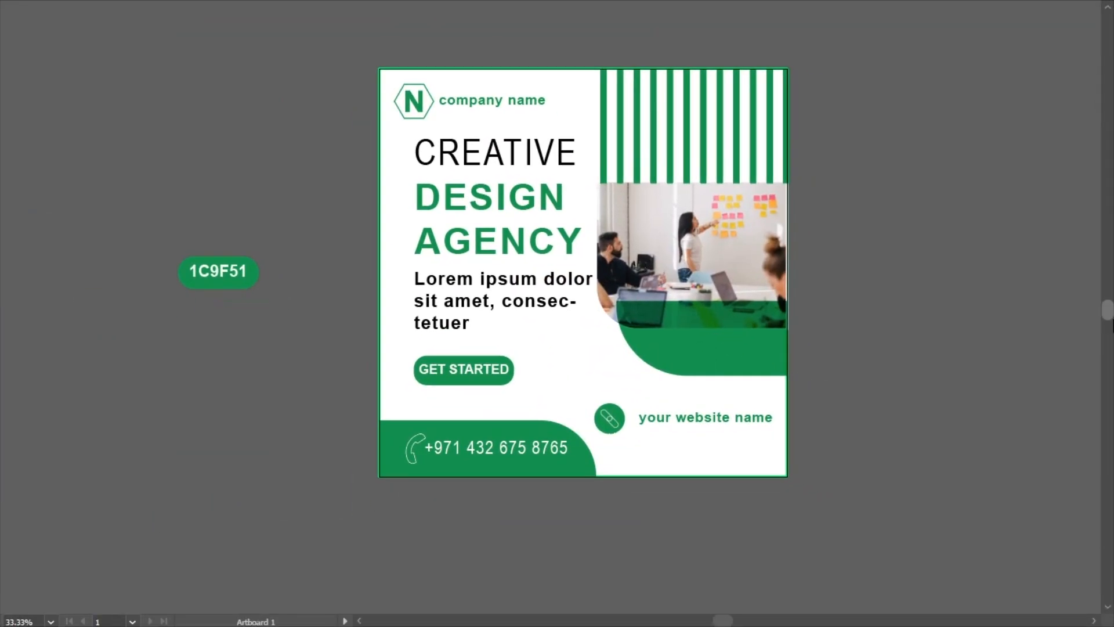
key("ctrl+plus")
left_click_drag(829, 303, 836, 366)
key("ctrl+minus")
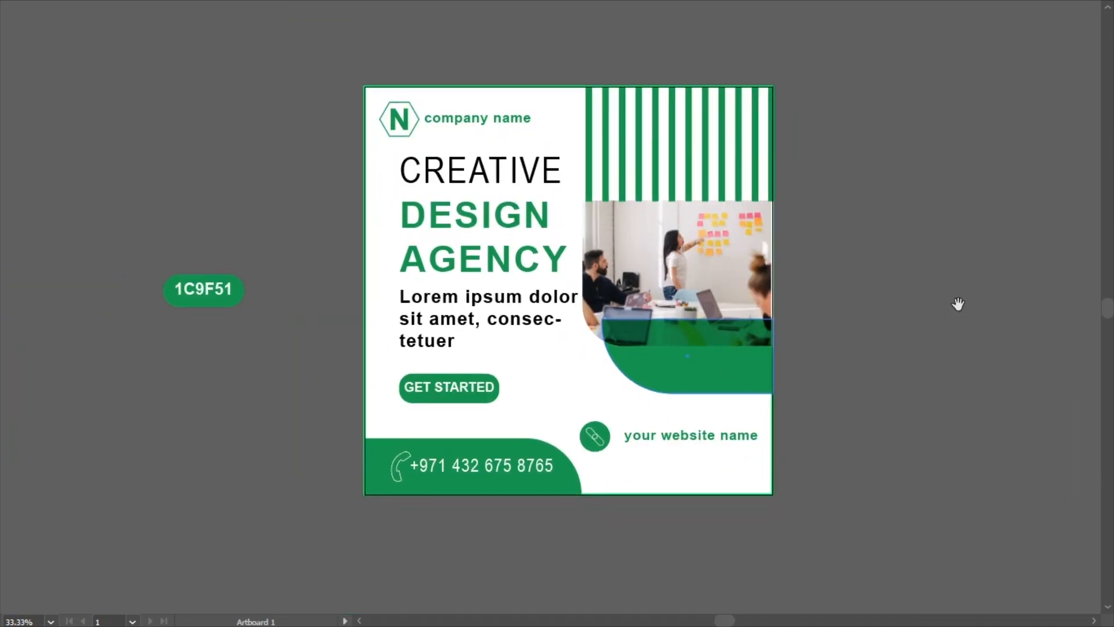
mouse_move(1113, 266)
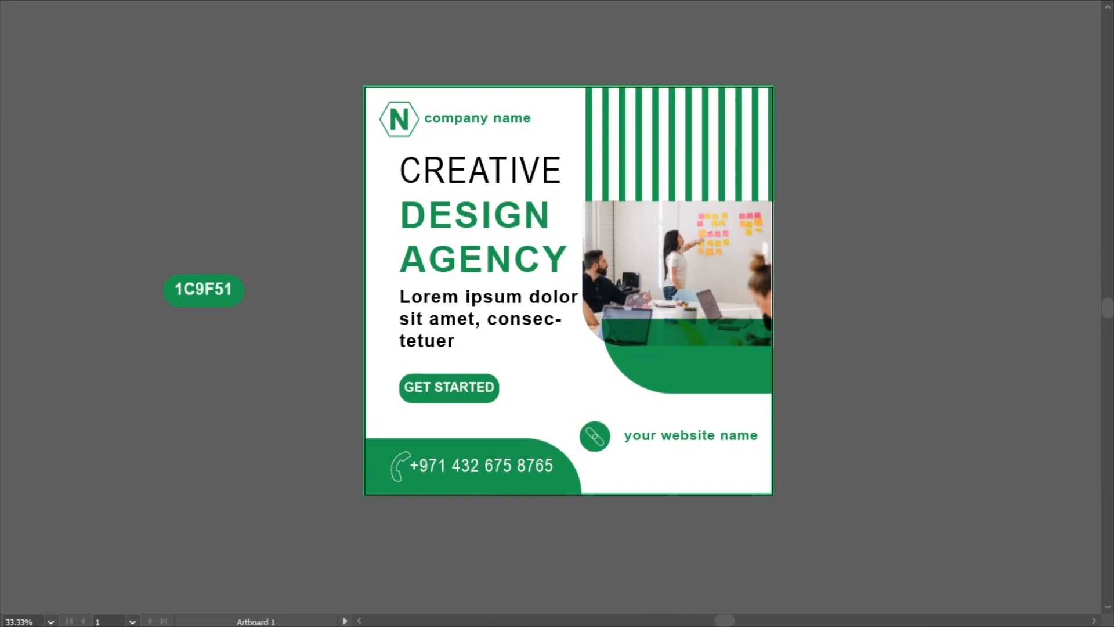
key("f")
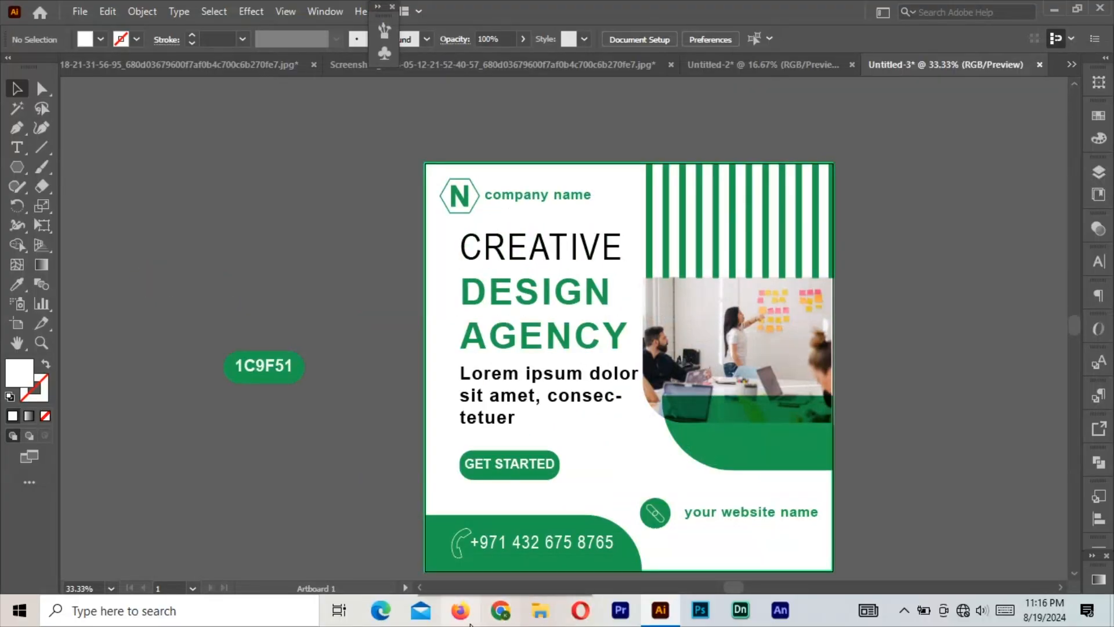